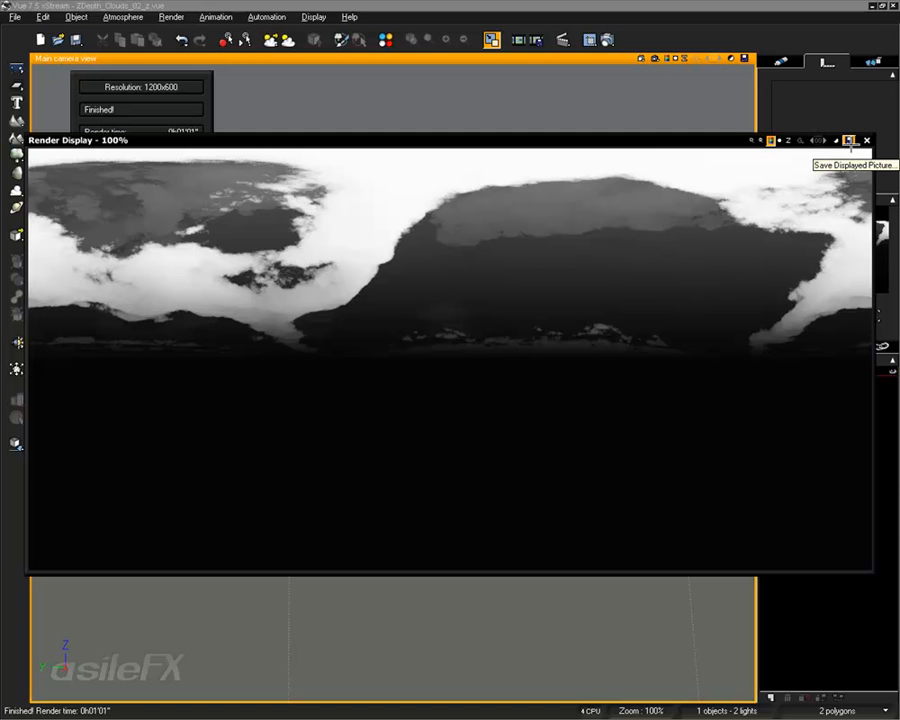
# Save the displayed spherical render in the Clouds folder as ZDepth_Clouds_Sphereical in ILM OpenEXR (*.exr) format.
pyautogui.click(849, 141)
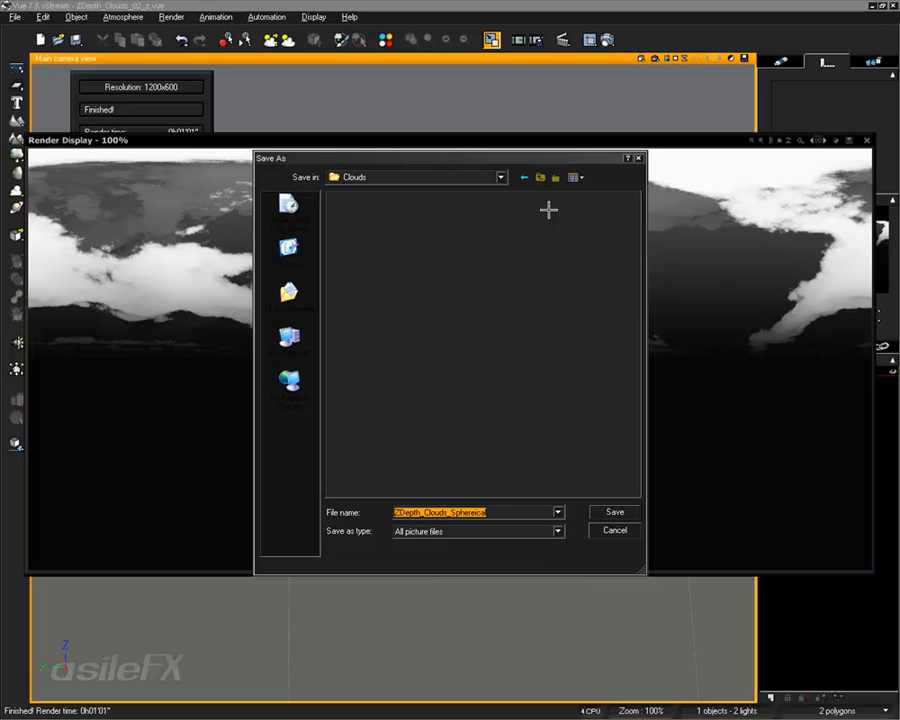
pyautogui.click(484, 529)
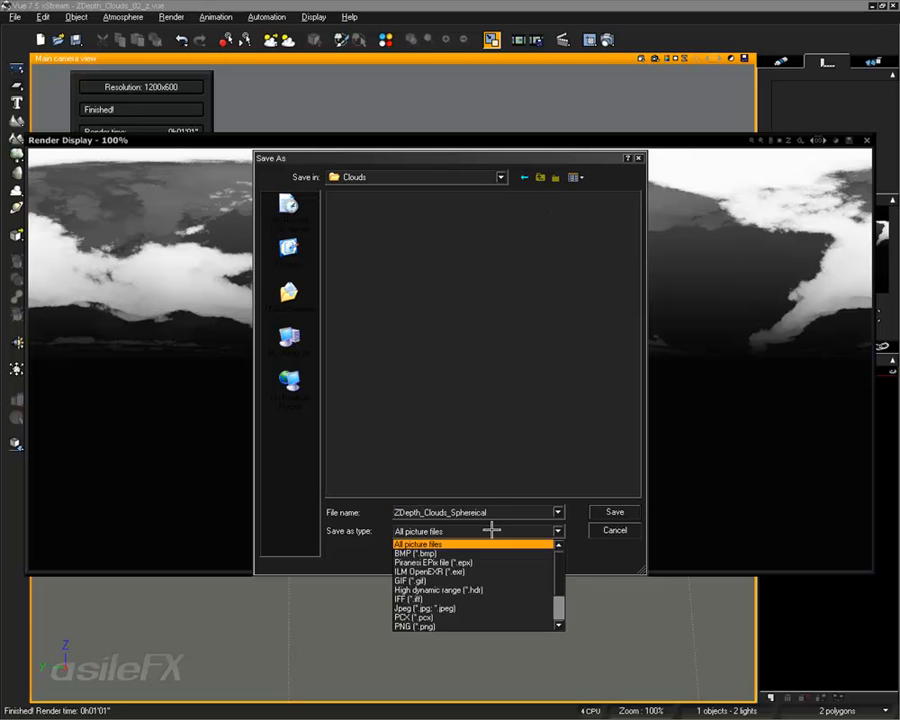
pyautogui.scroll(-2, 510, 612)
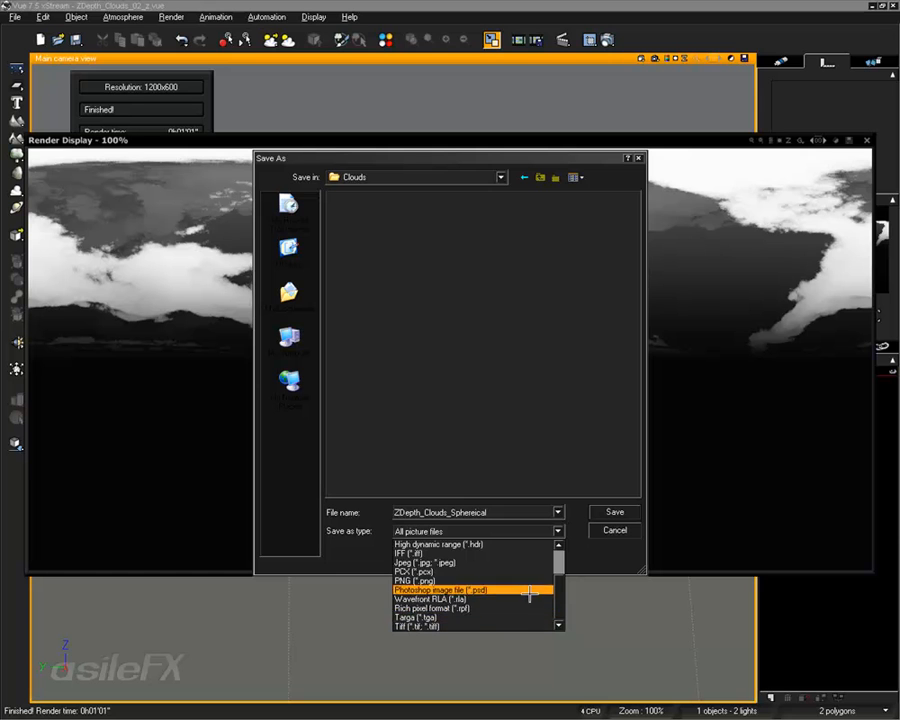
pyautogui.scroll(2, 554, 604)
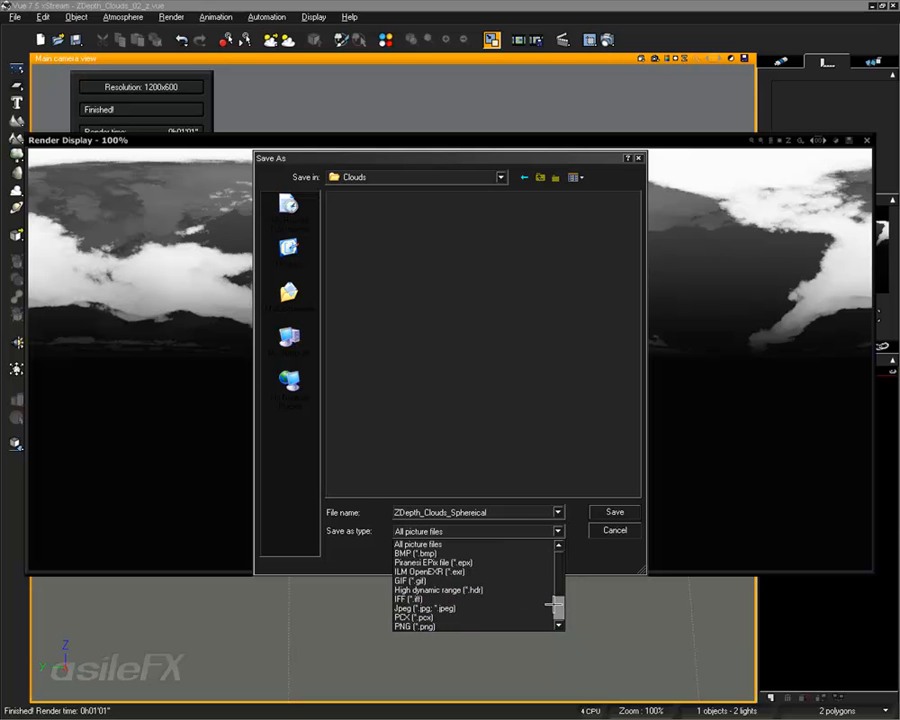
pyautogui.click(516, 568)
pyautogui.click(614, 512)
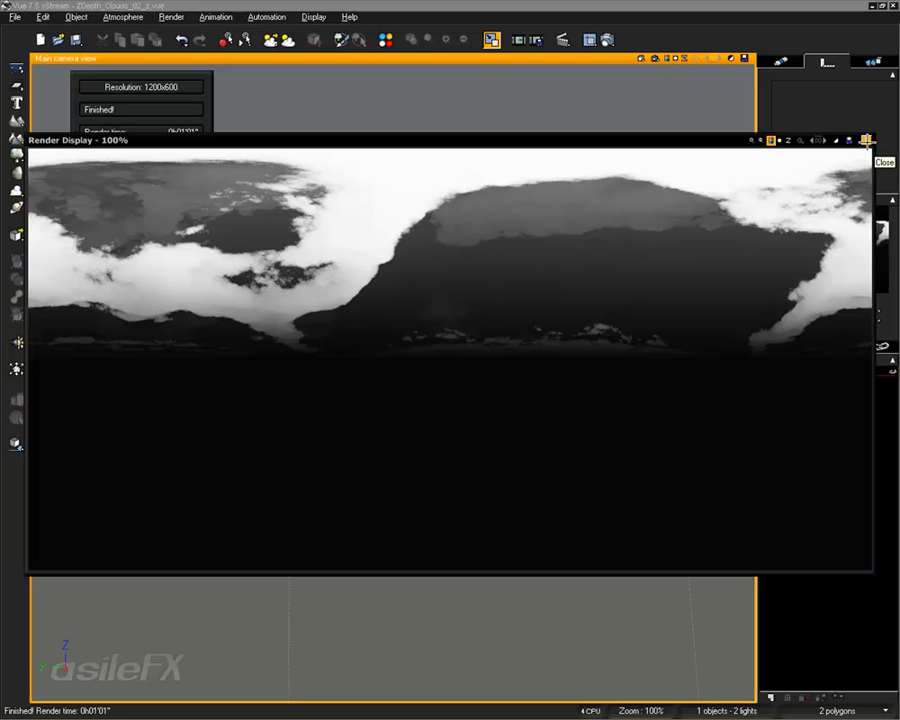
# Check the render's Z-depth and alpha channels, return to the color channel and close the render display.
pyautogui.click(788, 140)
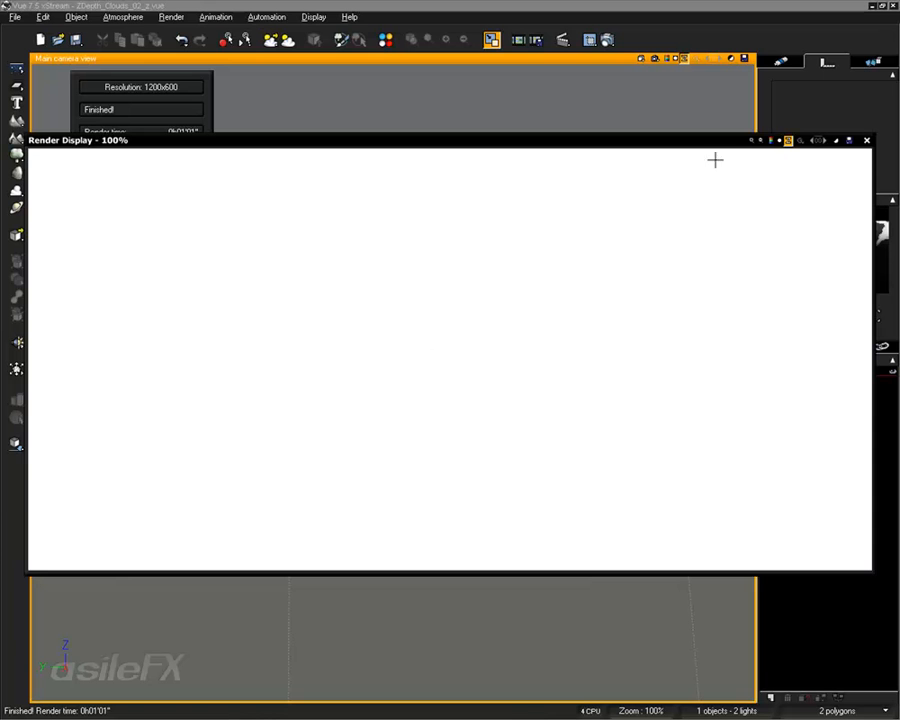
pyautogui.click(779, 140)
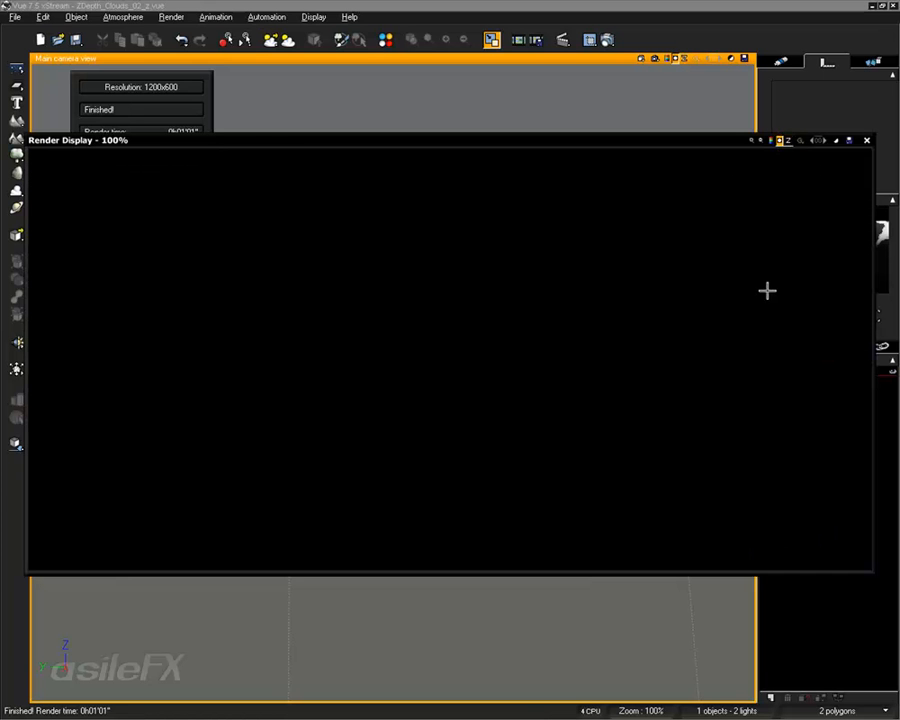
pyautogui.click(770, 140)
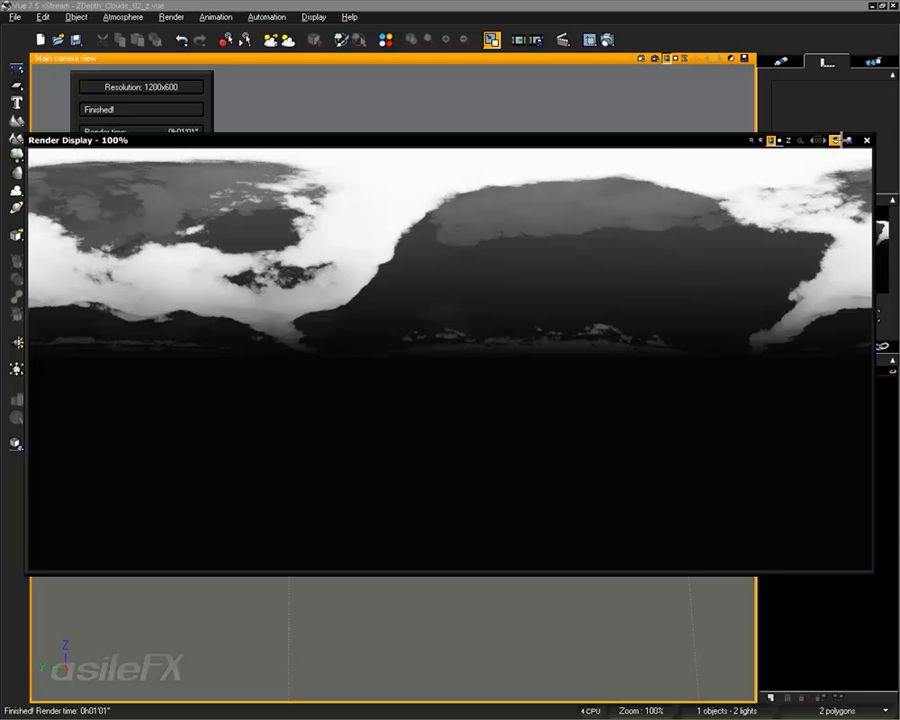
pyautogui.click(866, 140)
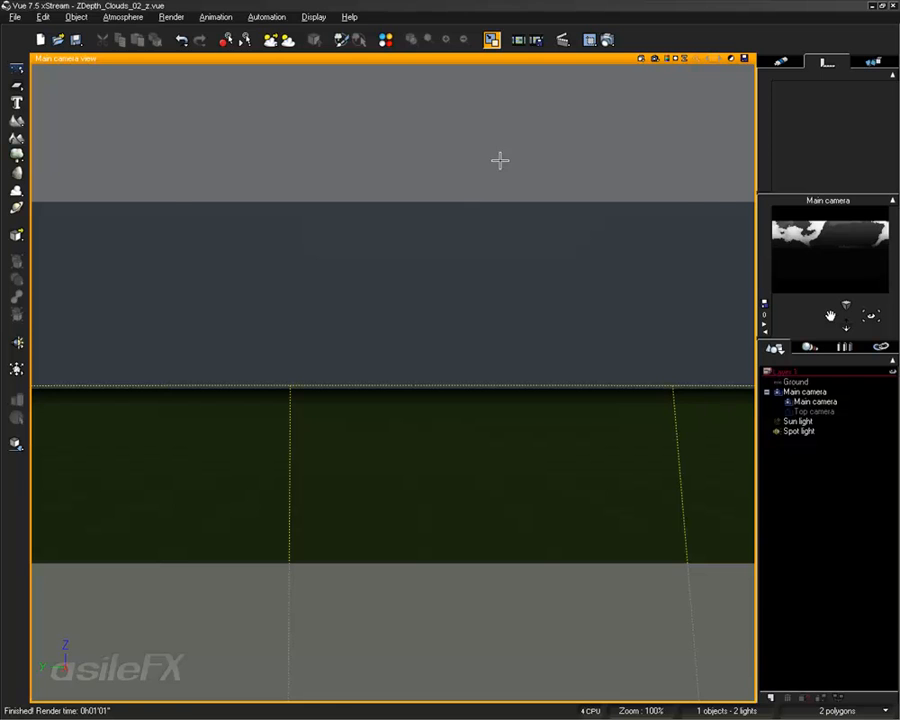
# Switch to Photoshop and apply Levels to the depth image, raising the black input level to the start of the histogram.
pyautogui.hotkey('alt', 'Tab')
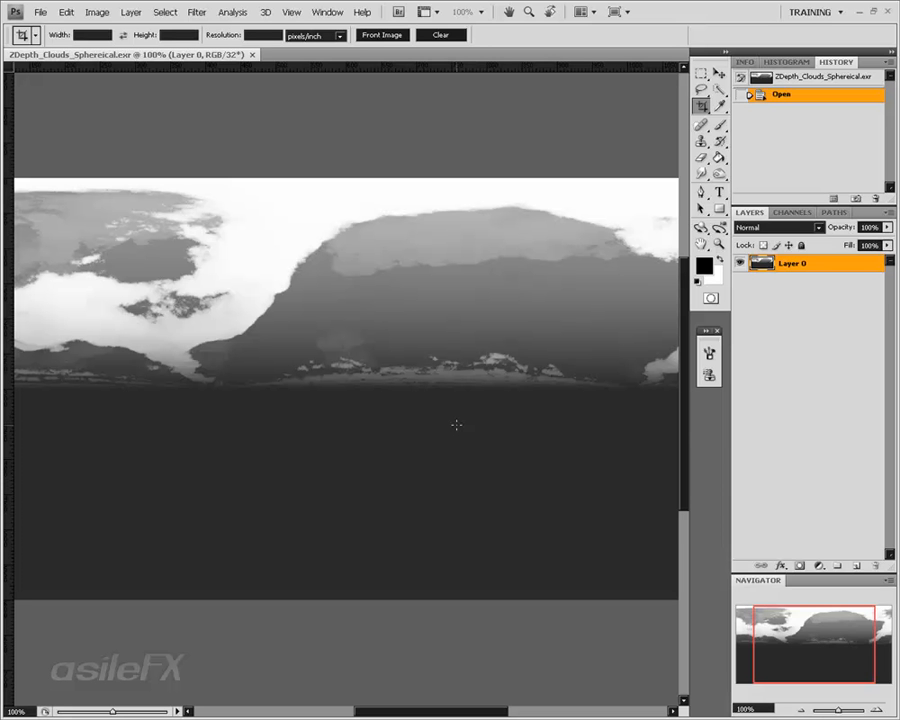
pyautogui.hotkey('ctrl', 'l')
pyautogui.moveTo(779, 299); pyautogui.dragTo(800, 296)
pyautogui.moveTo(603, 299); pyautogui.dragTo(605, 300)
pyautogui.doubleClick(604, 314)
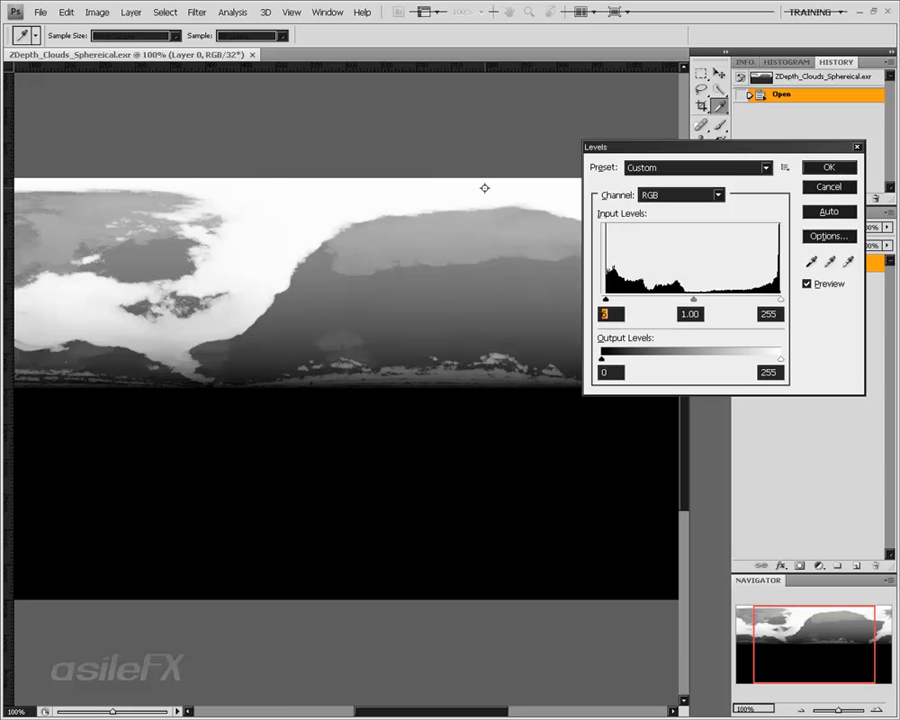
pyautogui.click(829, 167)
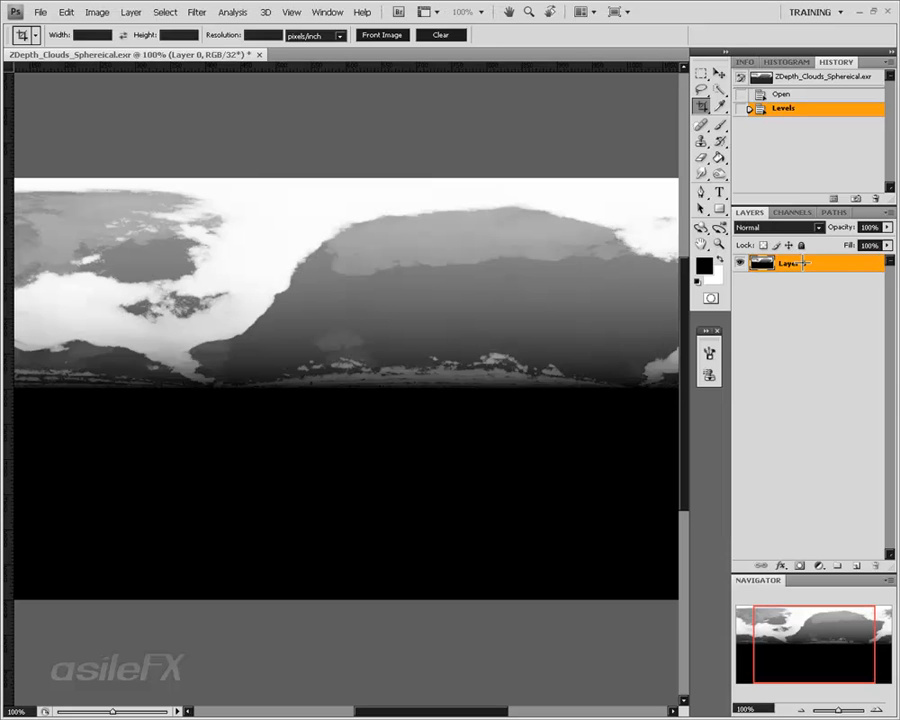
# Try a Levels output white of 19 on the depth image and restore it to 255.
pyautogui.hotkey('ctrl', 'l')
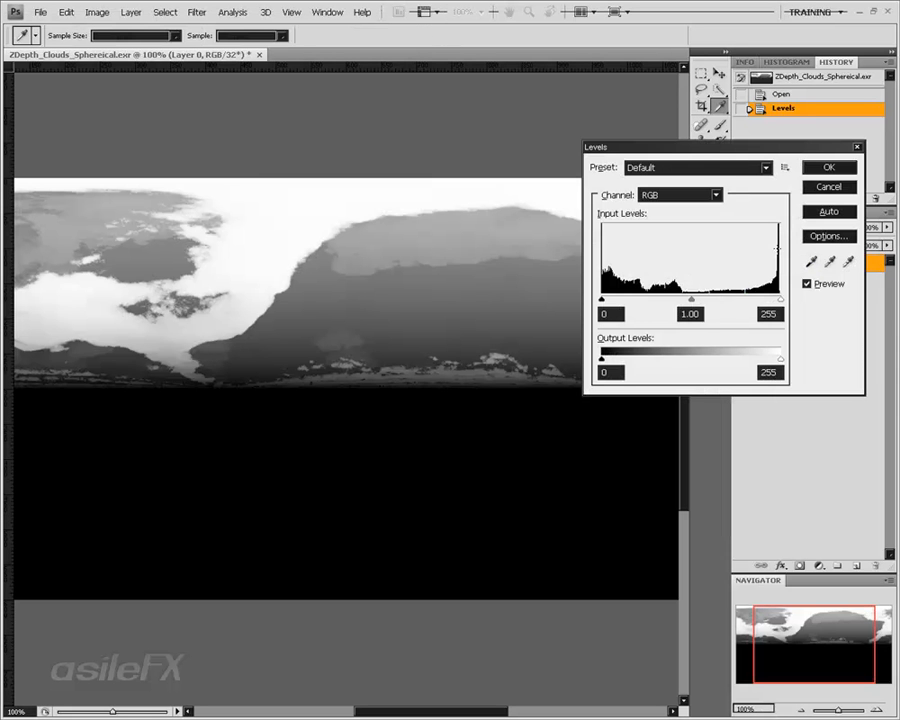
pyautogui.moveTo(780, 298); pyautogui.dragTo(800, 298)
pyautogui.moveTo(781, 358); pyautogui.dragTo(613, 372)
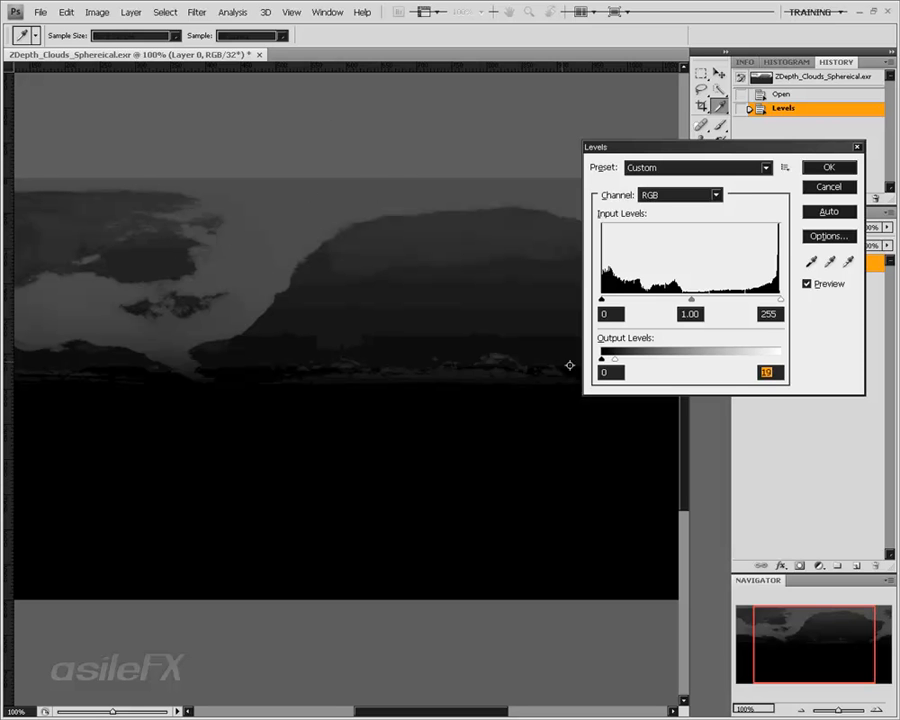
pyautogui.moveTo(614, 358); pyautogui.dragTo(811, 357)
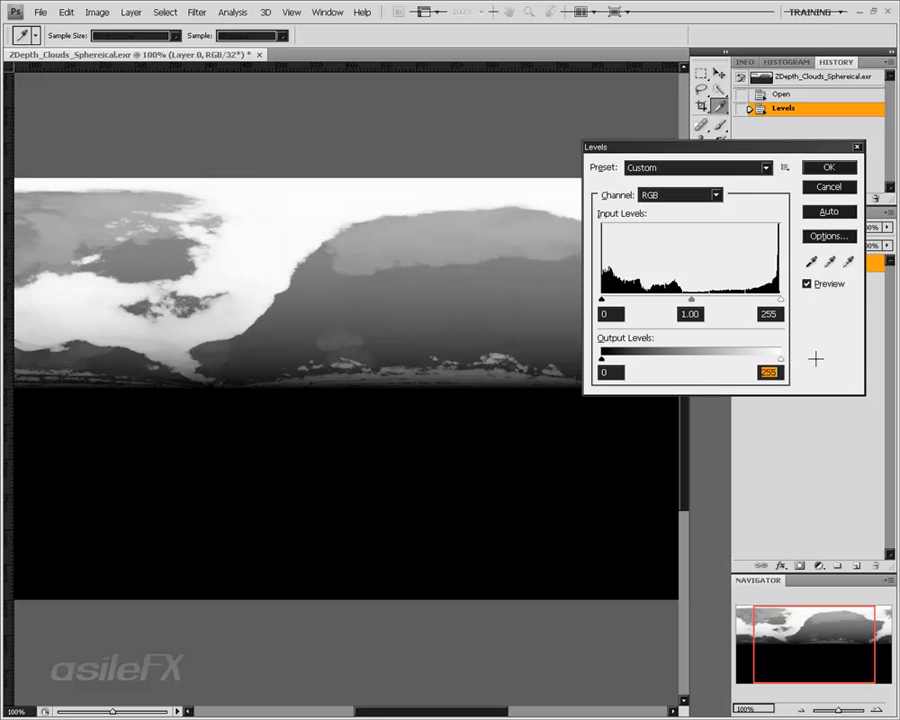
pyautogui.press('Return')
# Examine the gradients and cloud edges of the depth image at 200% and return to 100%.
pyautogui.press('c')
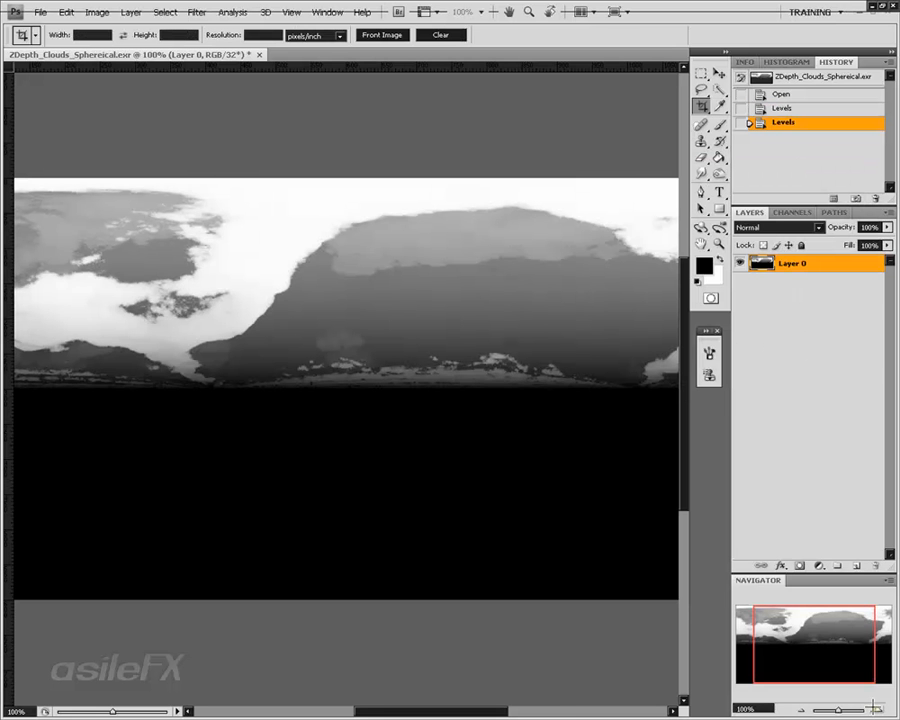
pyautogui.click(876, 707)
pyautogui.moveTo(811, 625); pyautogui.dragTo(865, 527)
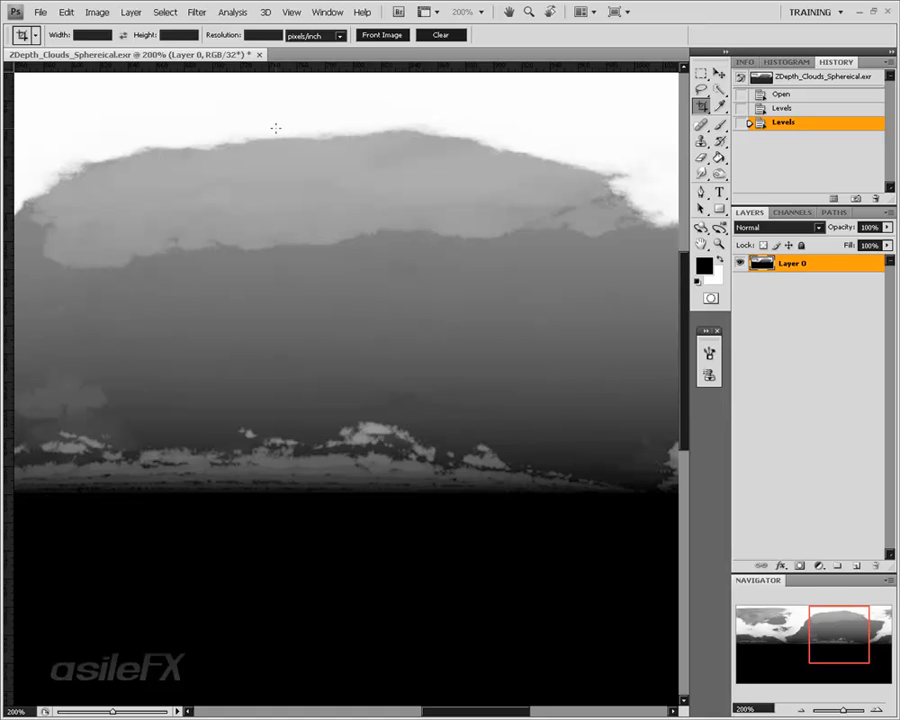
pyautogui.click(801, 710)
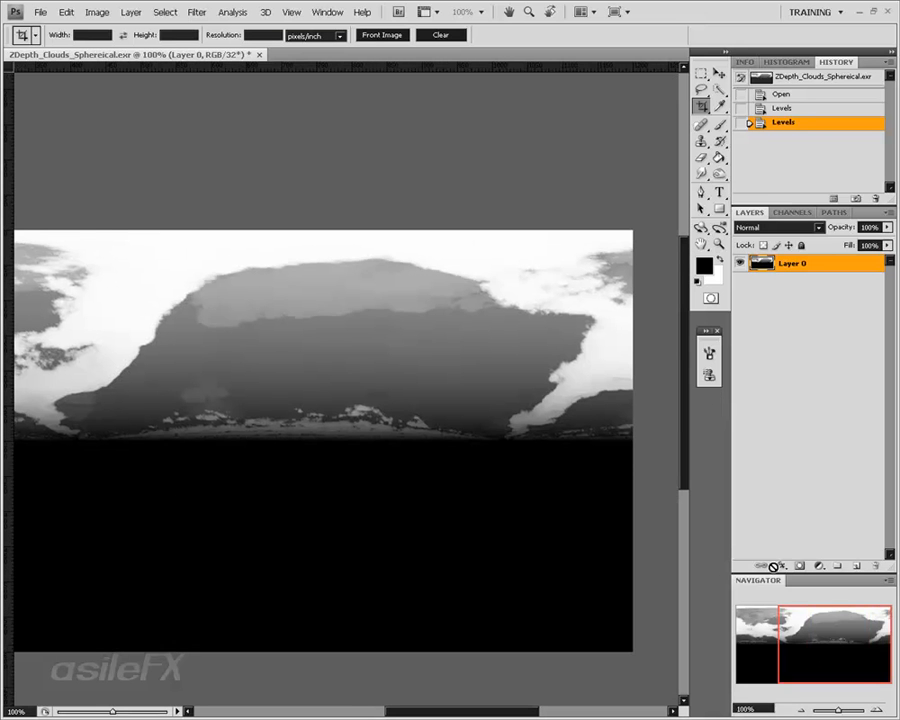
pyautogui.moveTo(840, 652); pyautogui.dragTo(817, 650)
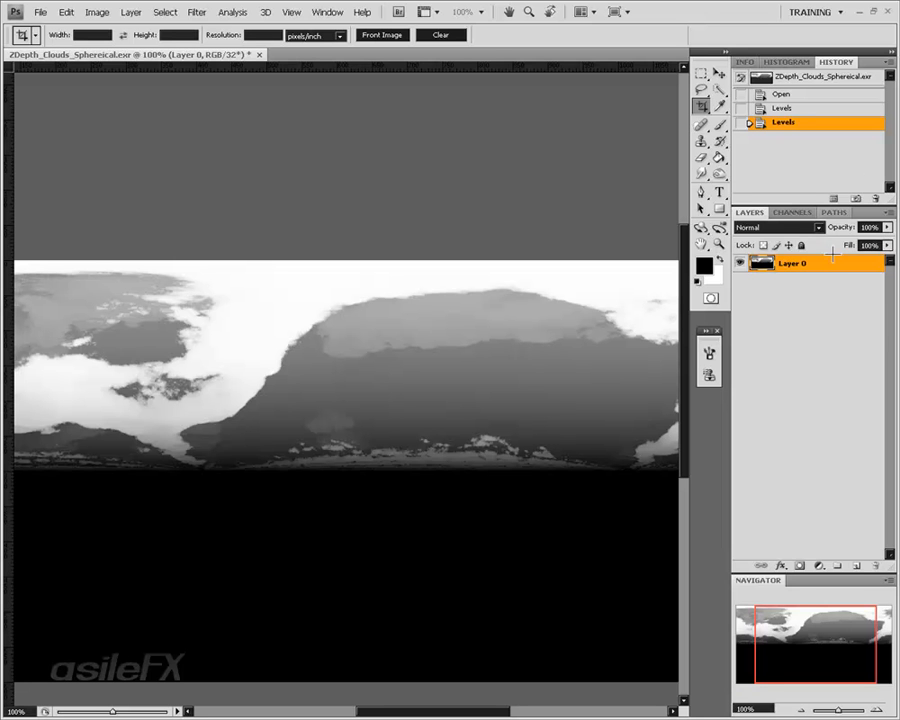
pyautogui.moveTo(793, 643); pyautogui.dragTo(788, 640)
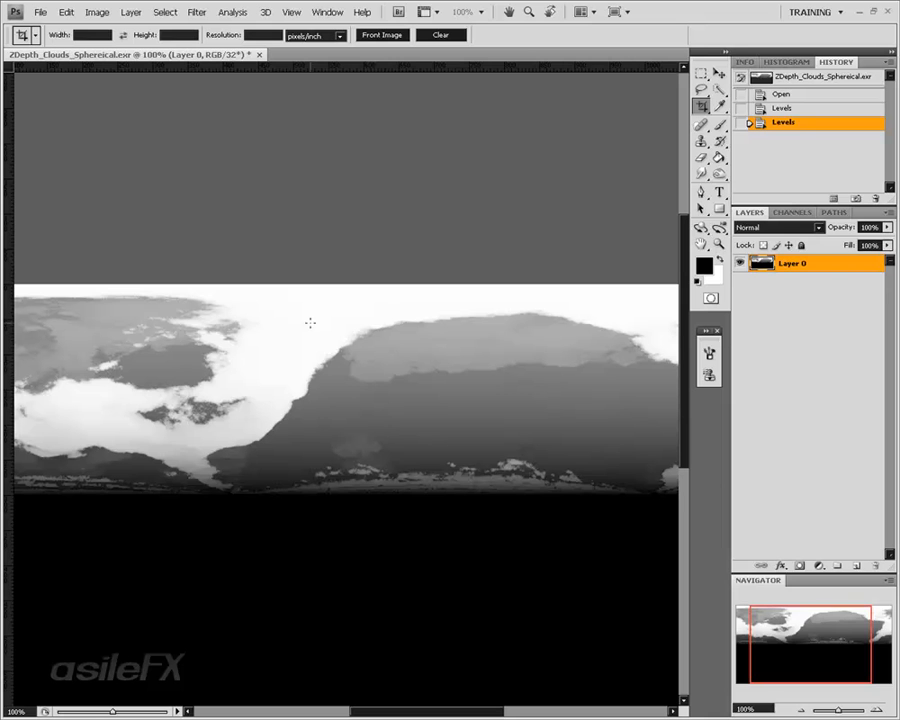
# Convert the image mode to 16 Bits/Channel, merging the layers before the depth change.
pyautogui.click(97, 12)
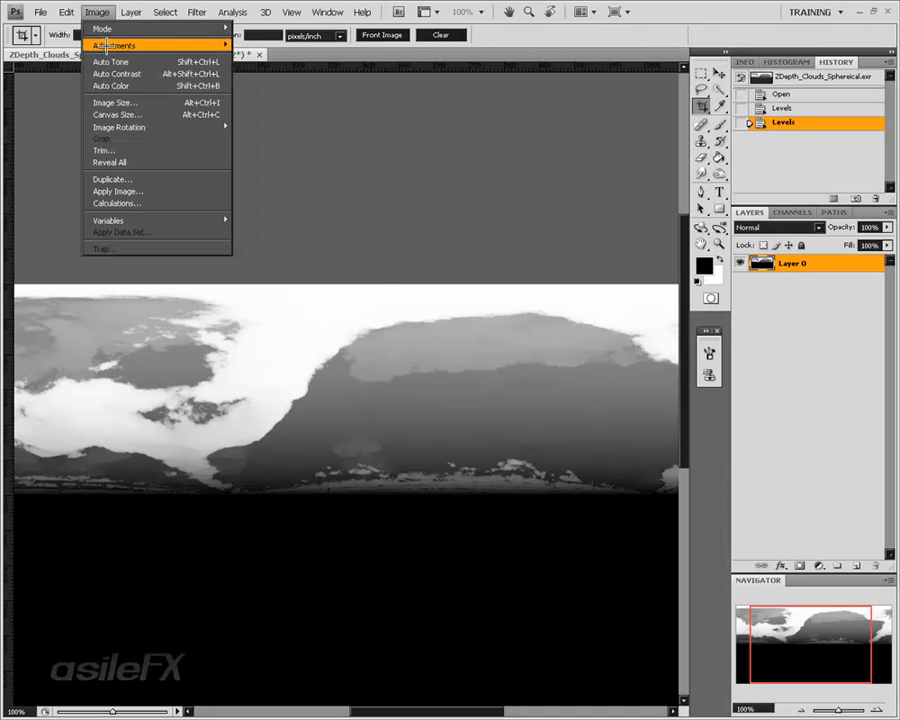
pyautogui.moveTo(111, 46)
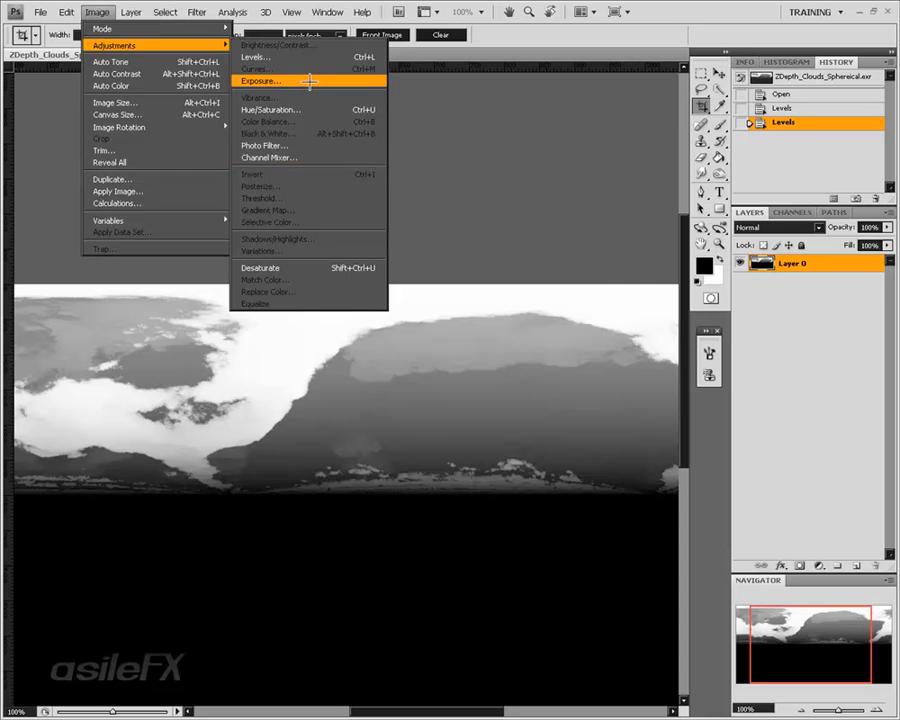
pyautogui.moveTo(180, 30)
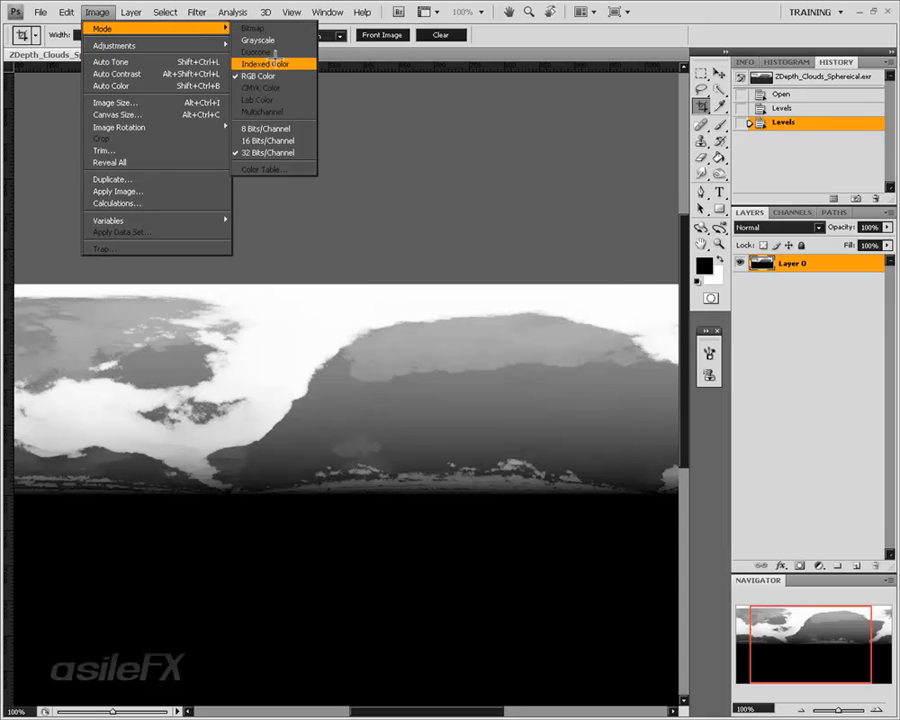
pyautogui.click(250, 142)
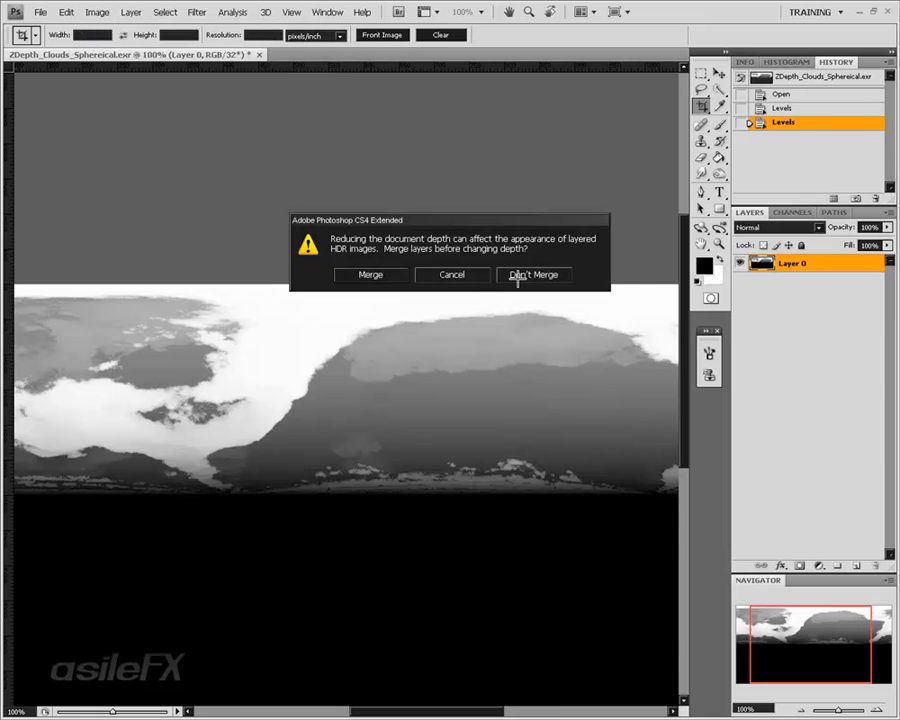
pyautogui.click(363, 274)
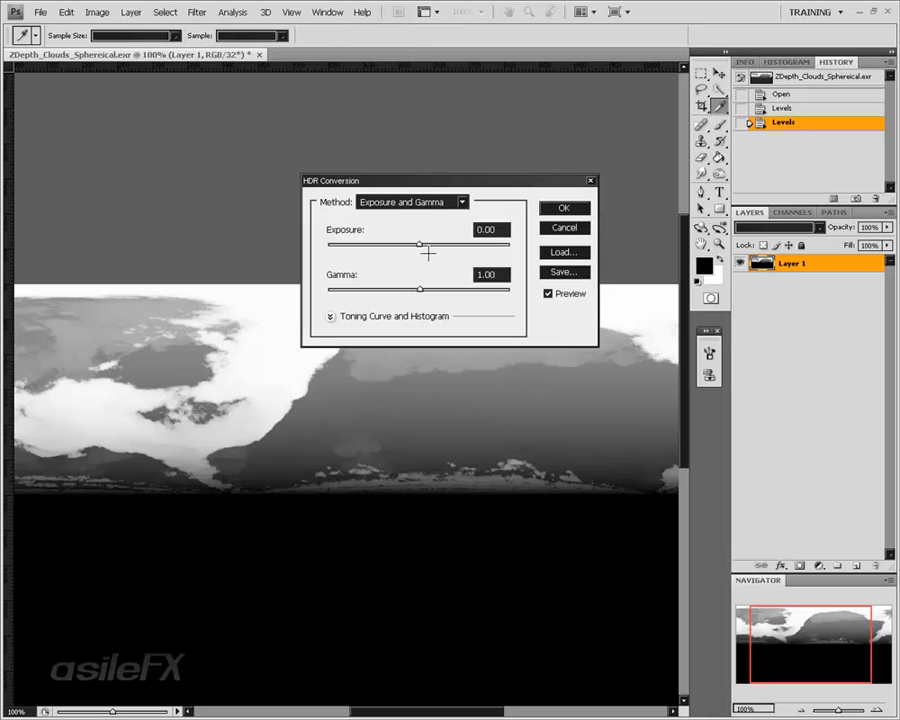
# Try a gamma of 2.26 and an exposure of -4.71 in the HDR conversion, returning both close to neutral.
pyautogui.moveTo(394, 289); pyautogui.dragTo(366, 289)
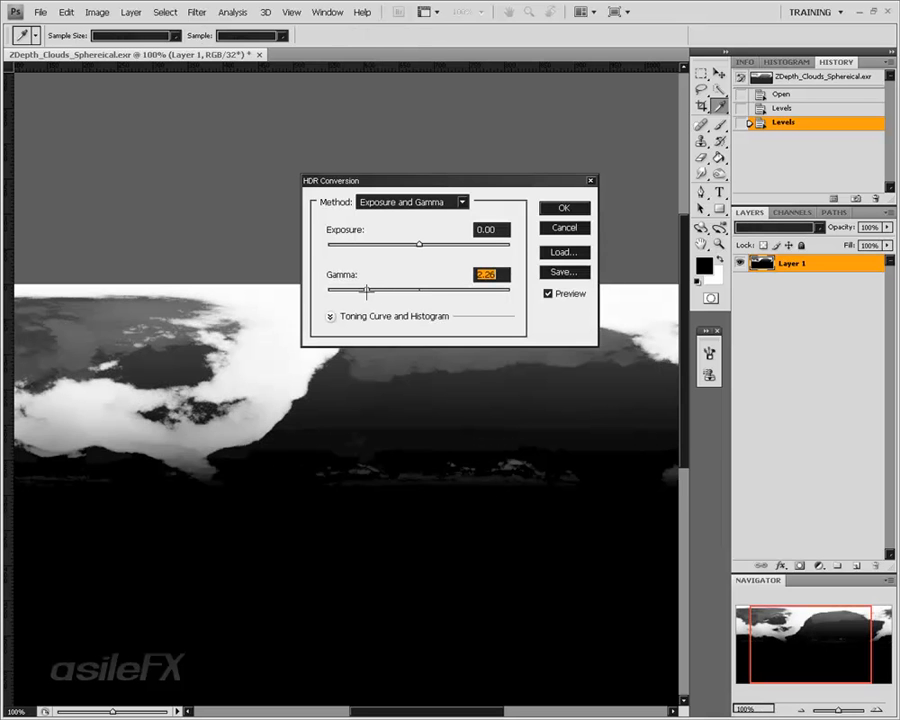
pyautogui.click(418, 289)
pyautogui.moveTo(418, 244); pyautogui.dragTo(398, 245)
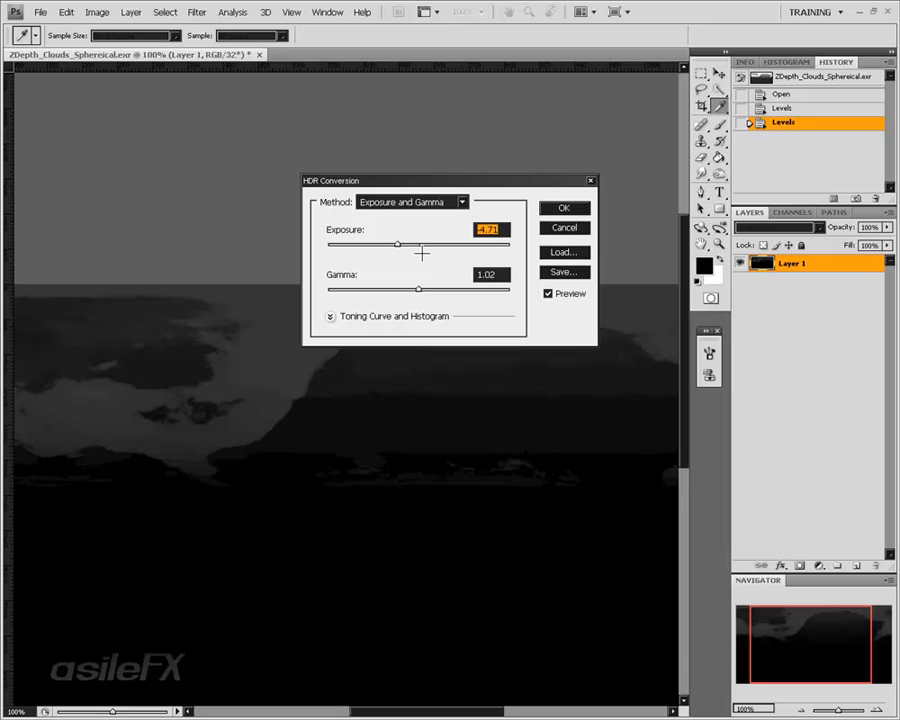
pyautogui.click(418, 245)
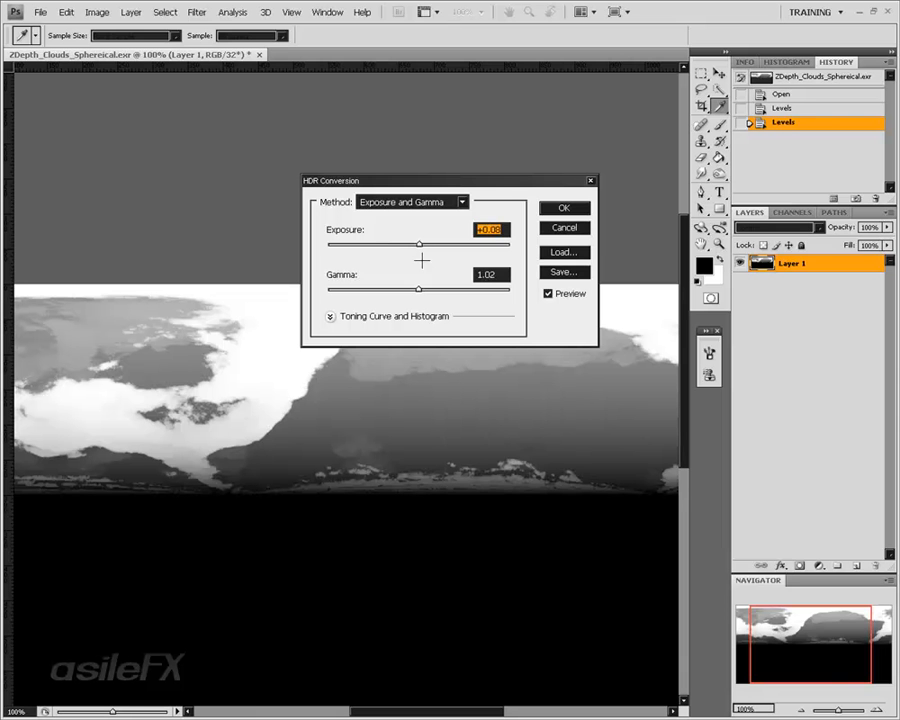
# Reset the exposure to 0 and apply the HDR conversion.
pyautogui.write('0')
pyautogui.press('BackSpace')
pyautogui.press('BackSpace')
pyautogui.press('BackSpace')
pyautogui.click(565, 208)
pyautogui.press('c')
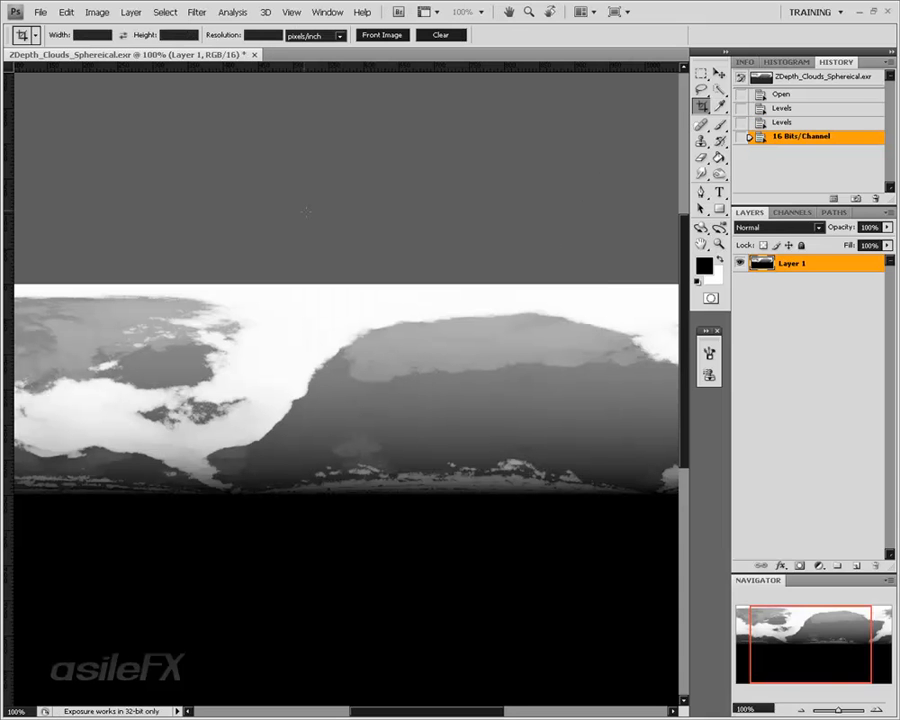
# Invert the 16-bit depth image and inspect the inverted cloud areas up close.
pyautogui.hotkey('ctrl', 'i')
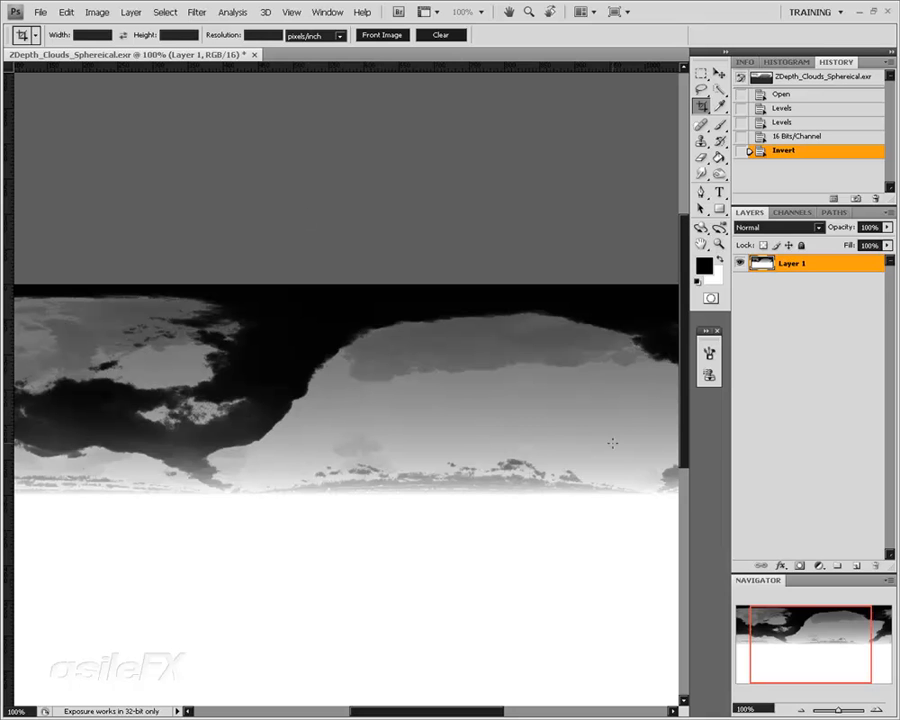
pyautogui.moveTo(807, 613)
pyautogui.mouseDown()
pyautogui.moveTo(757, 626)
pyautogui.moveTo(801, 621)
pyautogui.mouseUp()
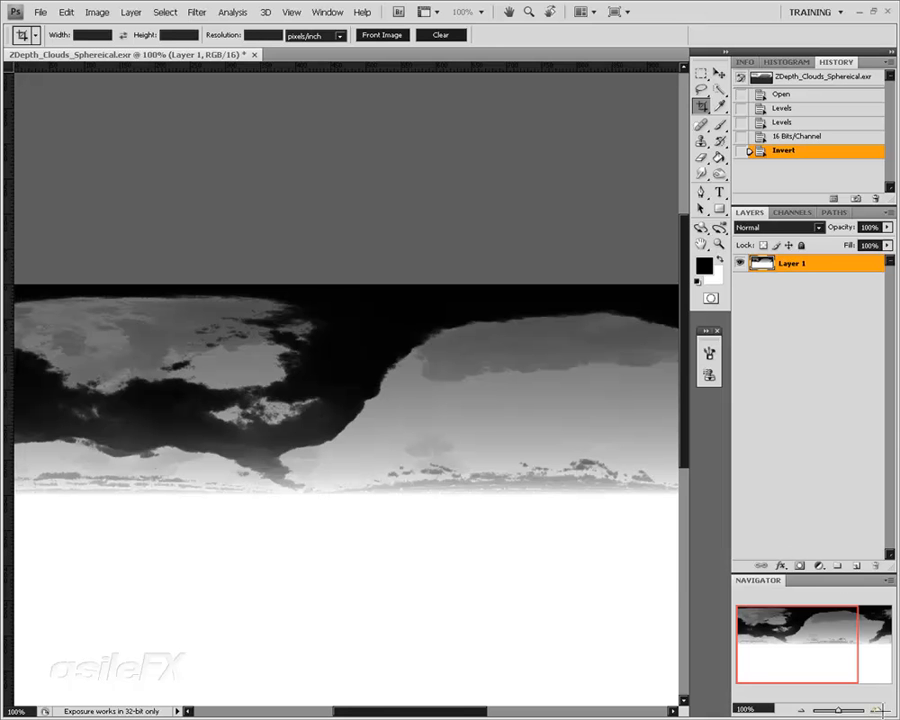
pyautogui.click(877, 710)
pyautogui.moveTo(834, 652); pyautogui.dragTo(872, 636)
pyautogui.moveTo(812, 630); pyautogui.dragTo(846, 620)
pyautogui.click(801, 708)
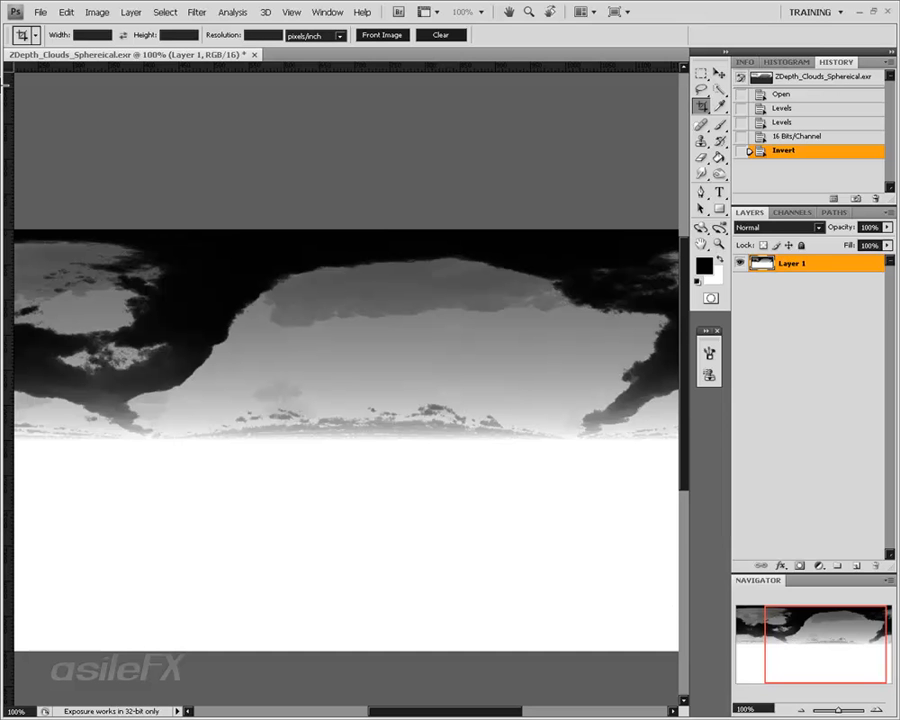
# Close ZDepth_Clouds_Sphereical.exr without saving the changes and switch back to Vue.
pyautogui.click(254, 53)
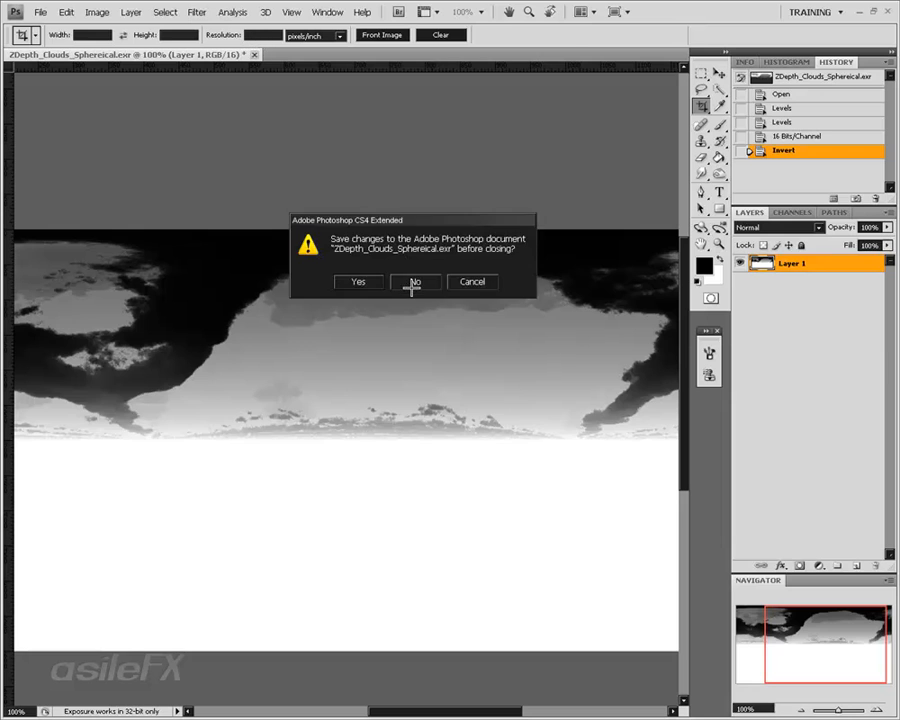
pyautogui.click(406, 279)
pyautogui.hotkey('alt', 'Tab')
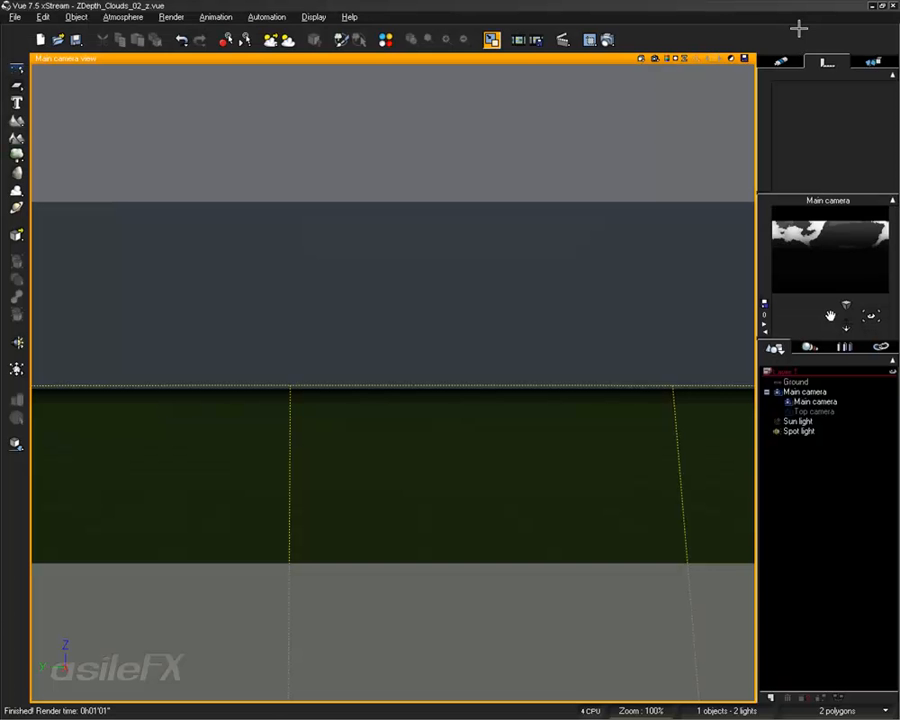
# Restore the four-view layout and zoom the front view out to show the ground and cloud layers.
pyautogui.doubleClick(437, 59)
pyautogui.moveTo(209, 495); pyautogui.dragTo(238, 667, button='right')
pyautogui.scroll(-10, 202, 560)
pyautogui.scroll(-8, 250, 560)
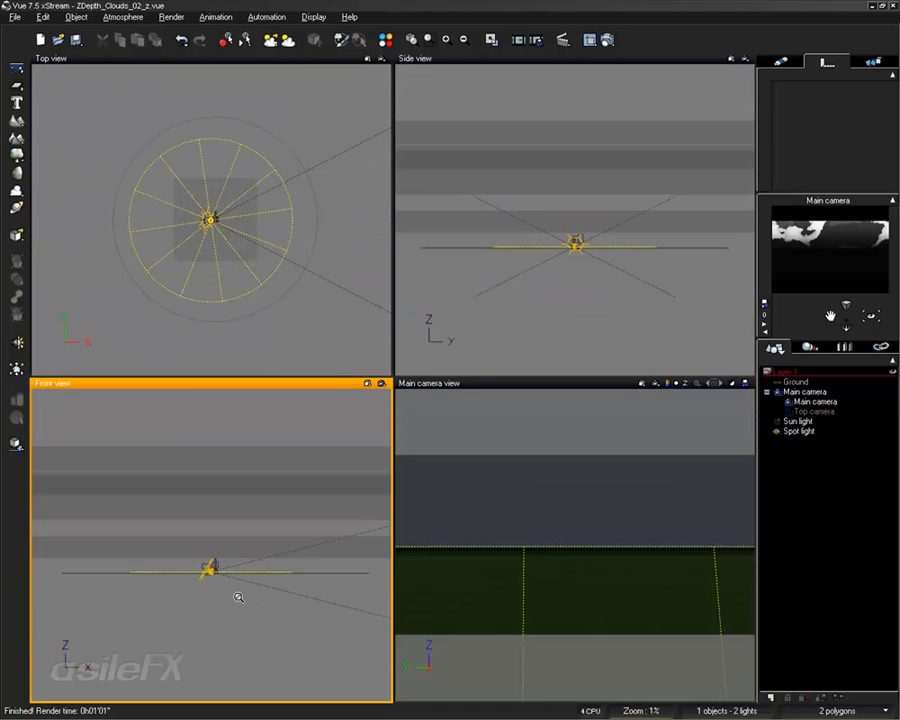
# Move the main camera straight up in the front view so it sits above the cloud layers.
pyautogui.moveTo(255, 547)
pyautogui.mouseDown(button='right')
pyautogui.moveTo(255, 562)
pyautogui.moveTo(259, 553)
pyautogui.mouseUp(button='right')
pyautogui.scroll(4, 257, 552)
pyautogui.scroll(-5, 257, 552)
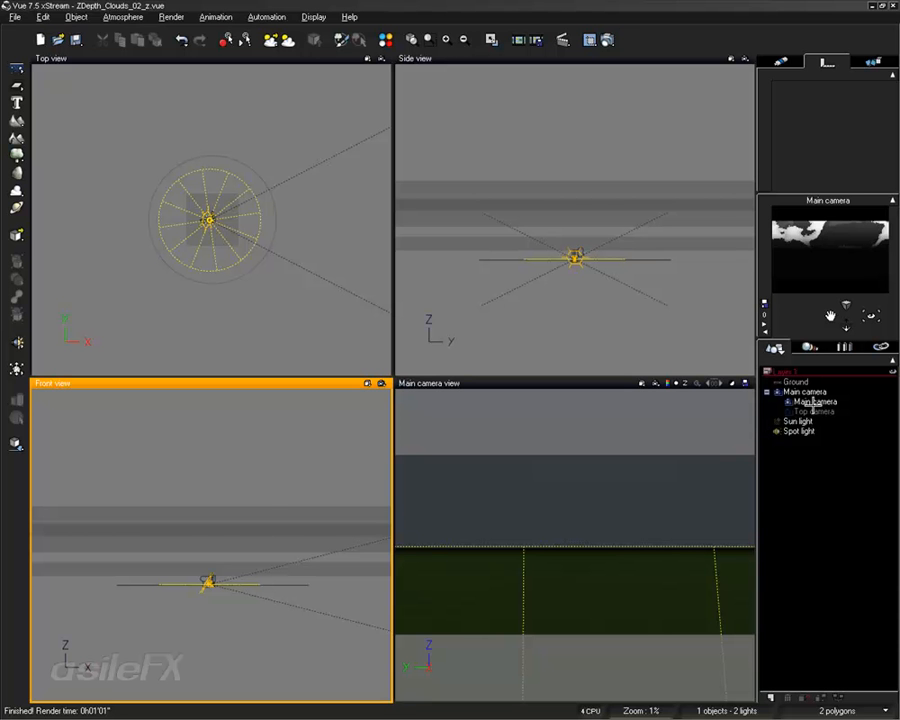
pyautogui.click(815, 401)
pyautogui.moveTo(218, 536); pyautogui.dragTo(218, 448)
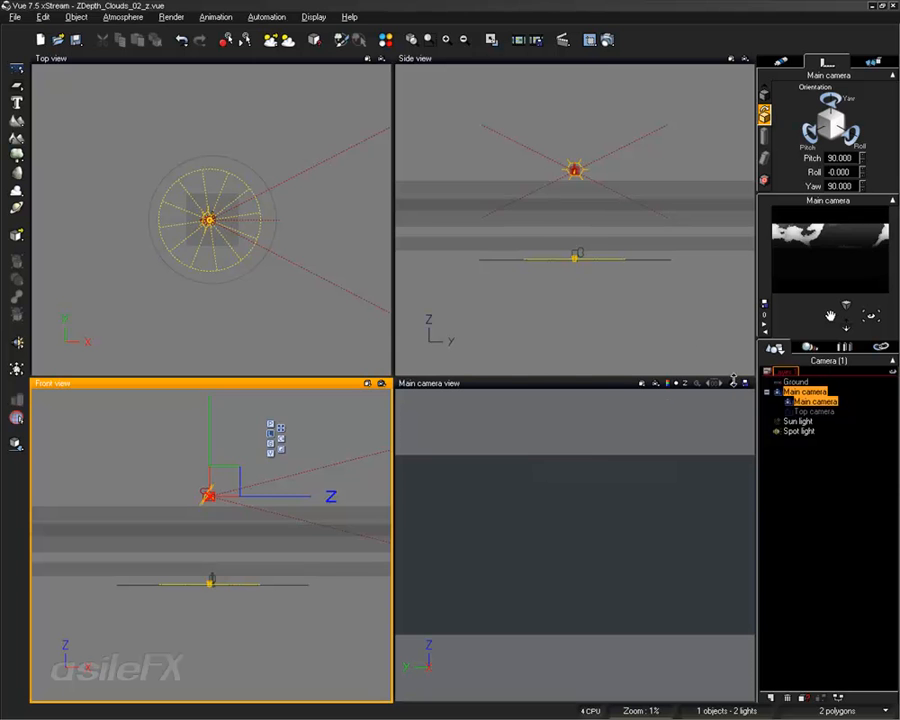
# Turn off the panoramic view in the render options.
pyautogui.click(590, 40)
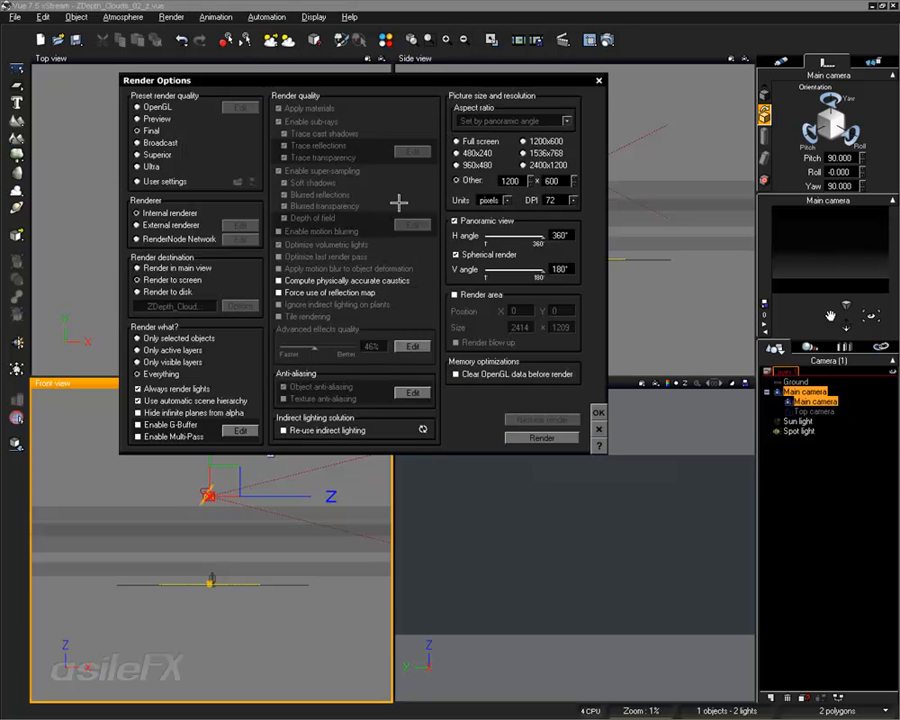
pyautogui.click(455, 220)
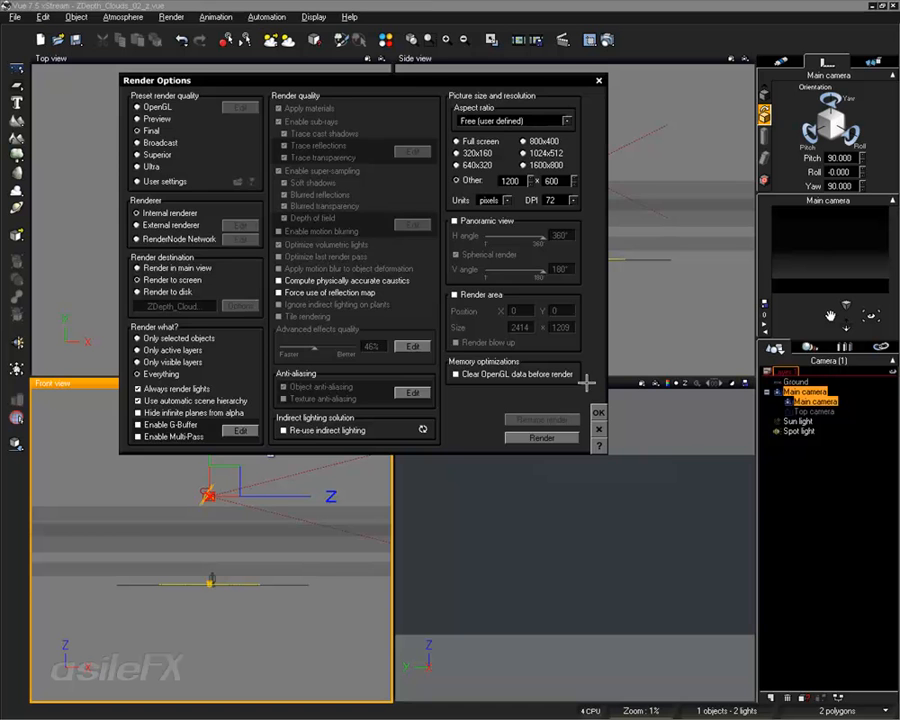
pyautogui.click(598, 412)
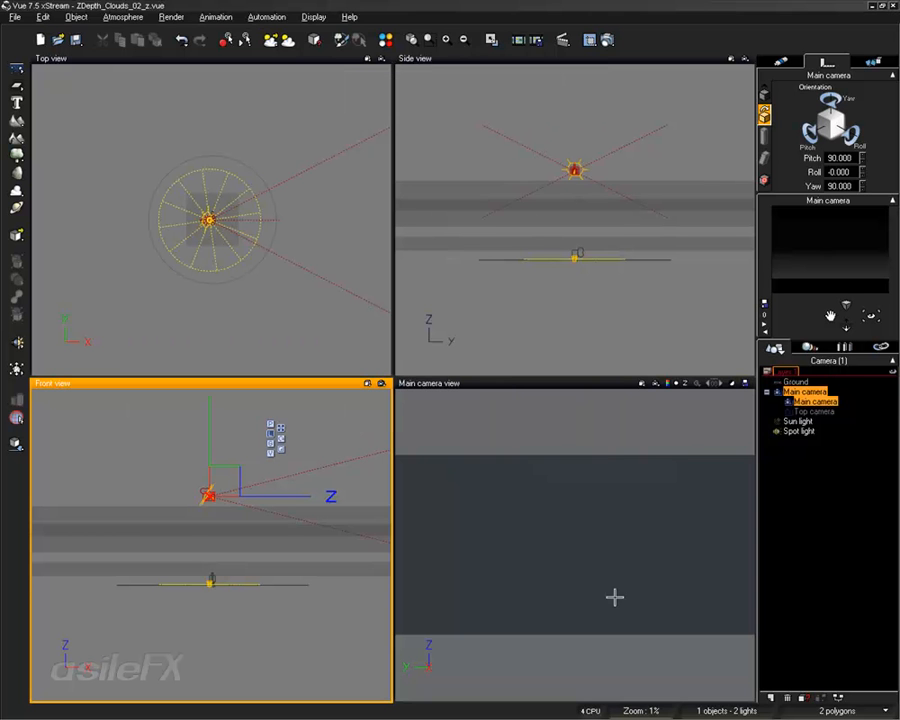
# Maximize the main camera view and tilt the camera downward to a pitch of about 109°.
pyautogui.moveTo(617, 506); pyautogui.dragTo(609, 426)
pyautogui.doubleClick(608, 386)
pyautogui.moveTo(562, 533); pyautogui.dragTo(556, 392, button='right')
# Set the render aspect ratio to Academy Standard Flat (37:20) and tilt the camera further down to about 125° pitch.
pyautogui.click(612, 40)
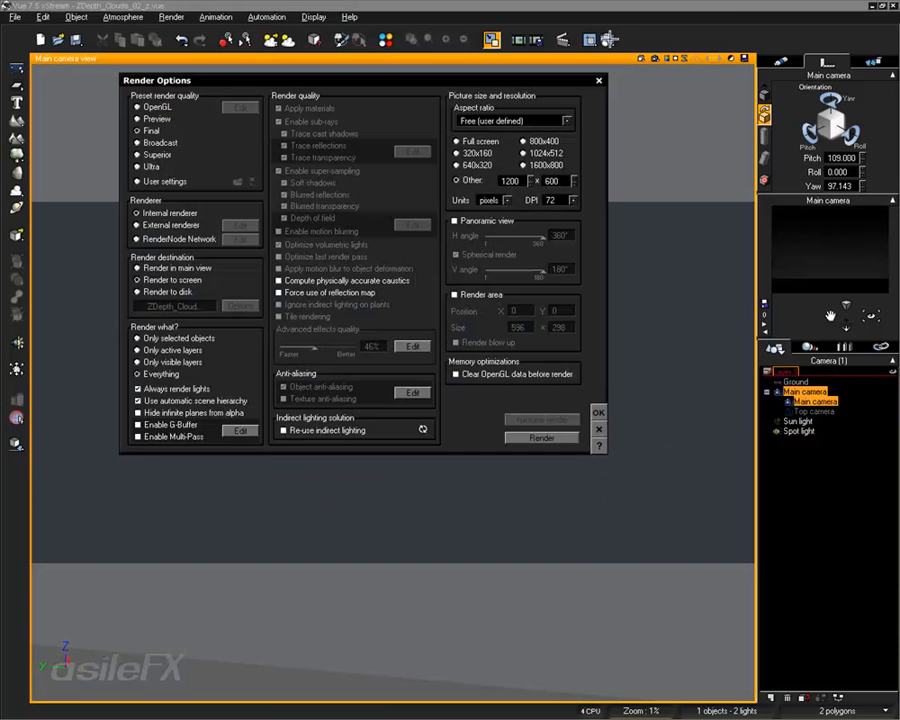
pyautogui.click(543, 118)
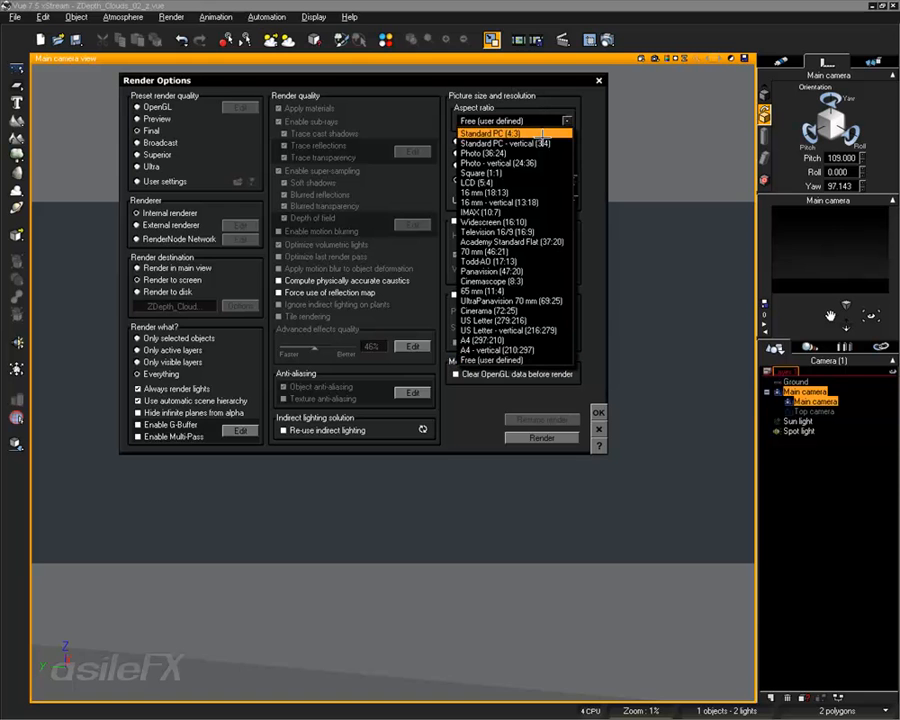
pyautogui.click(543, 243)
pyautogui.click(598, 412)
pyautogui.moveTo(579, 440); pyautogui.dragTo(571, 346, button='right')
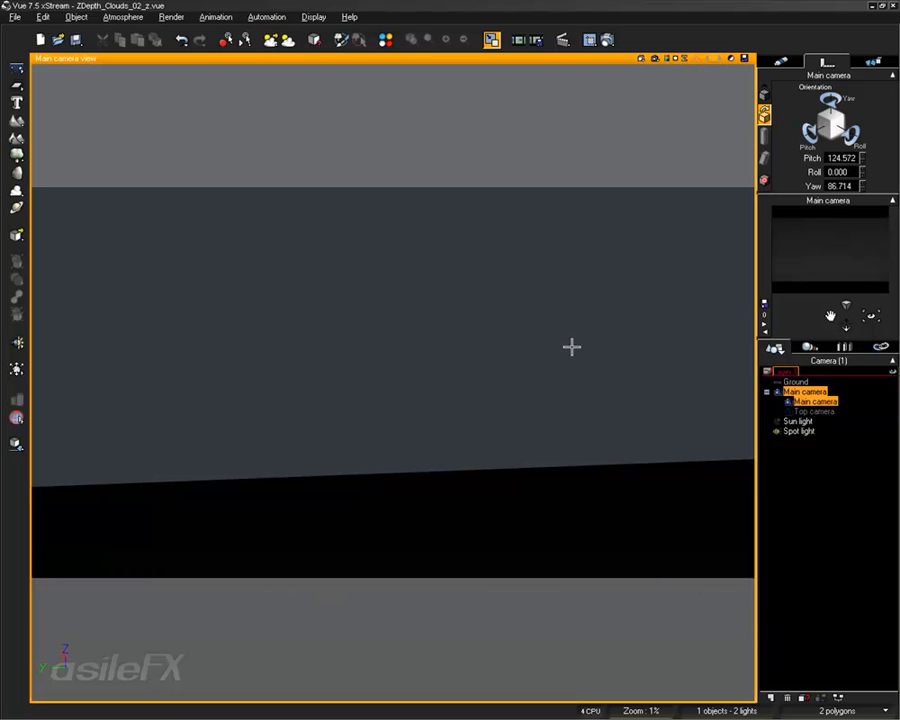
# Restore the four-view layout and hide the Cumulus_0003 and Stratus_0008 cloud layers in the Atmosphere Editor.
pyautogui.click(491, 40)
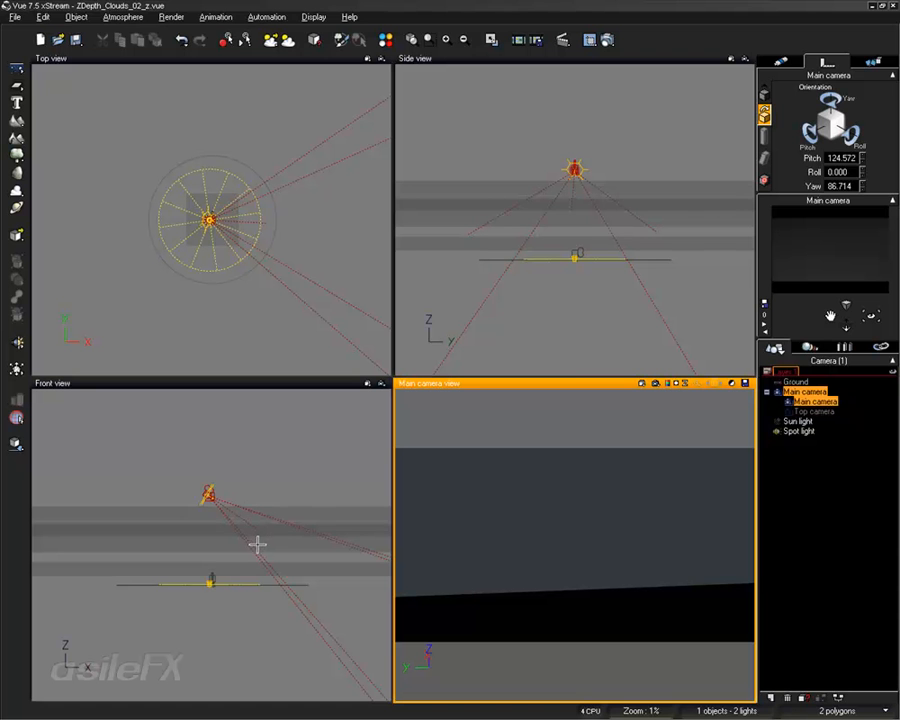
pyautogui.click(799, 430)
pyautogui.click(812, 482)
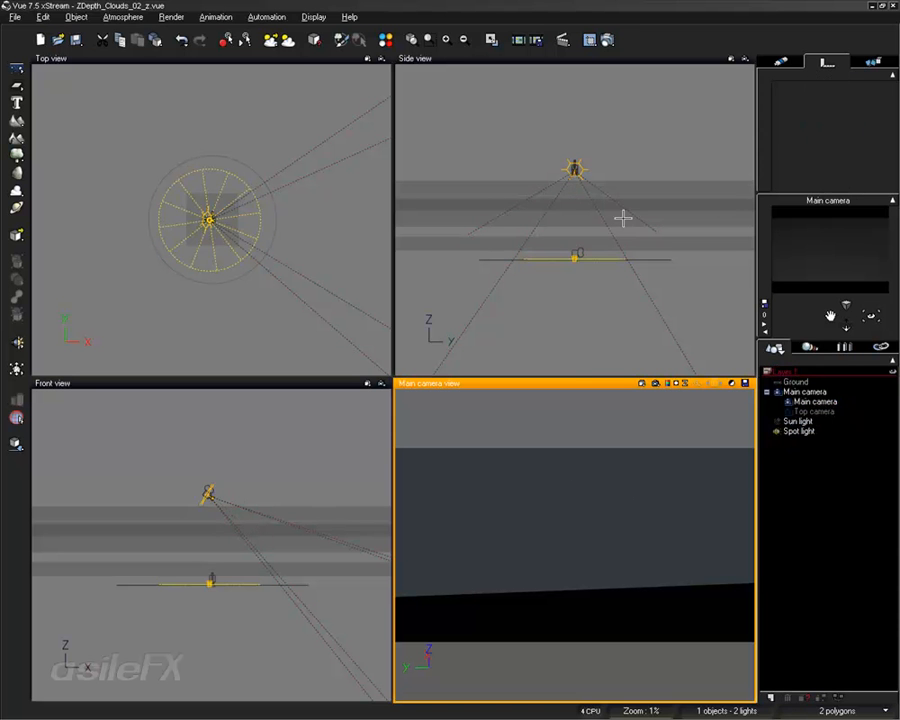
pyautogui.click(165, 17)
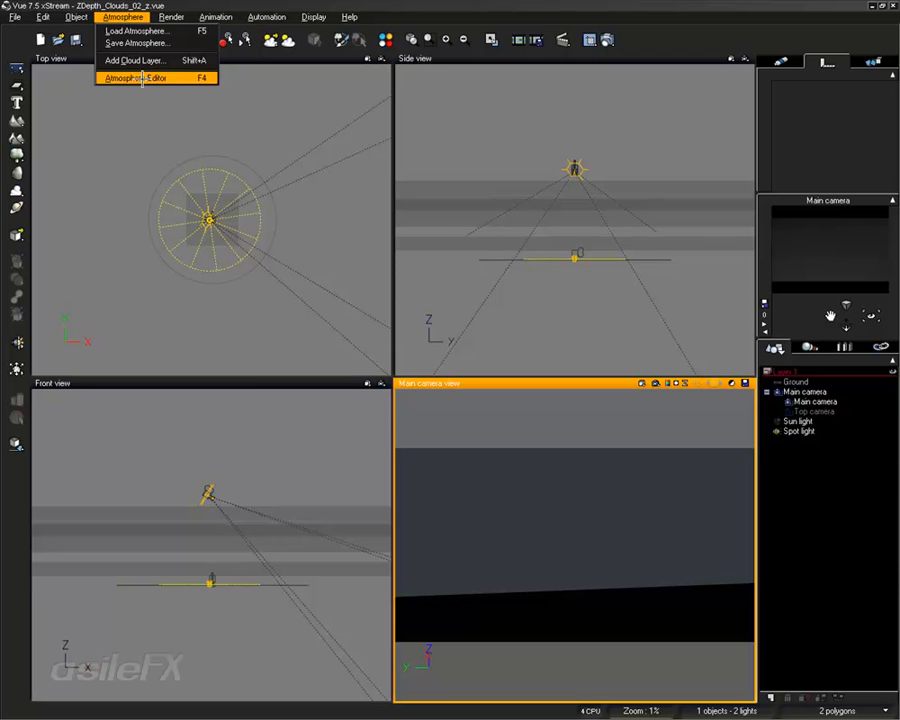
pyautogui.click(135, 77)
pyautogui.click(398, 284)
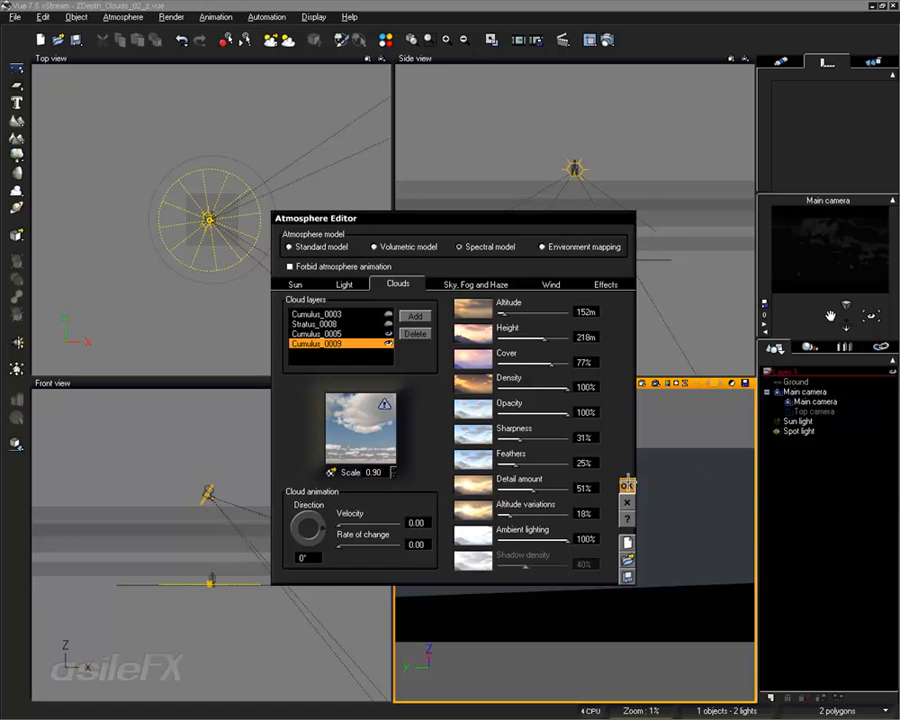
pyautogui.click(627, 485)
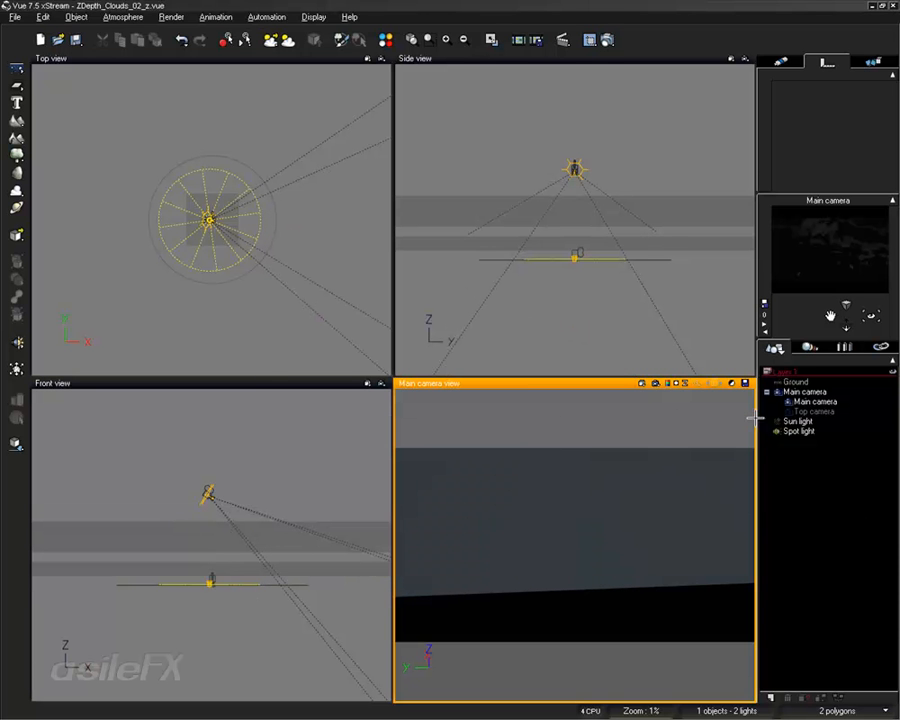
# Move the spot light up above the main camera in the front view and set its yaw to 0.
pyautogui.click(800, 430)
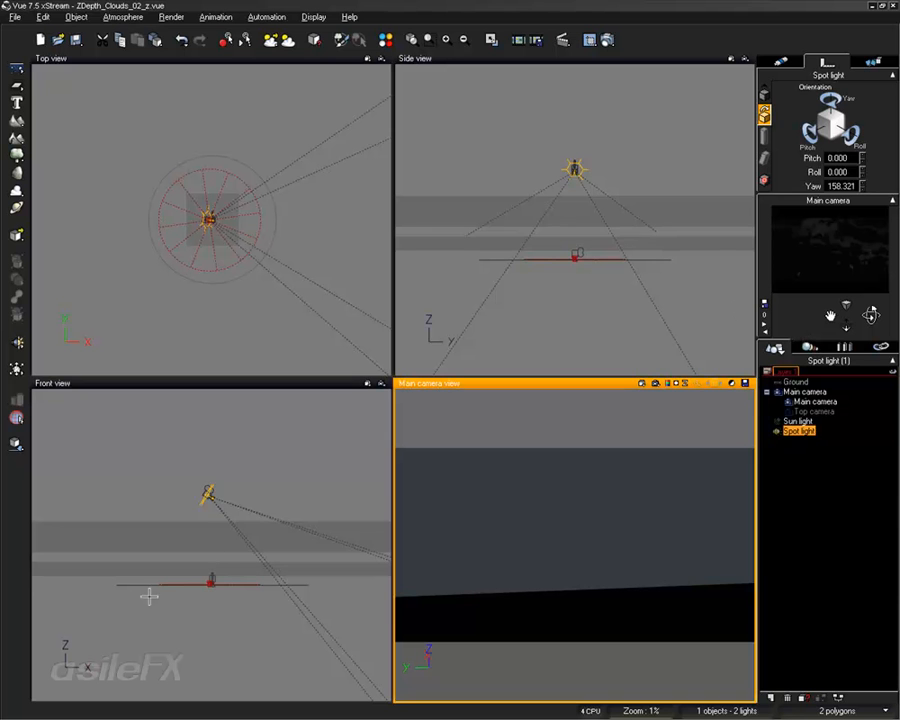
pyautogui.moveTo(236, 512)
pyautogui.mouseDown(button='right')
pyautogui.moveTo(229, 530)
pyautogui.moveTo(234, 513)
pyautogui.mouseUp(button='right')
pyautogui.moveTo(207, 526); pyautogui.dragTo(207, 418)
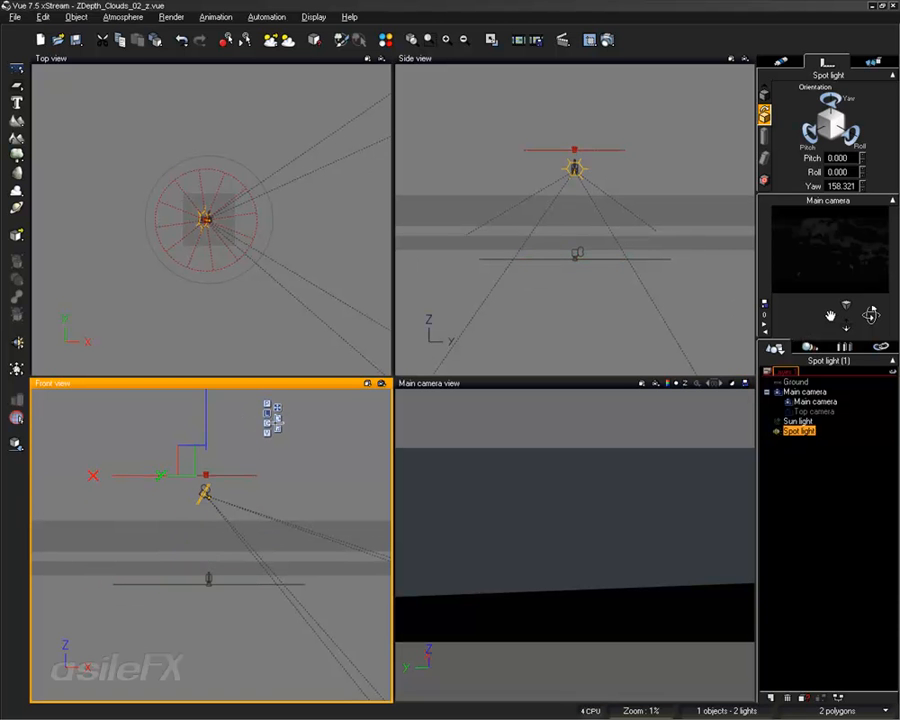
pyautogui.click(277, 410)
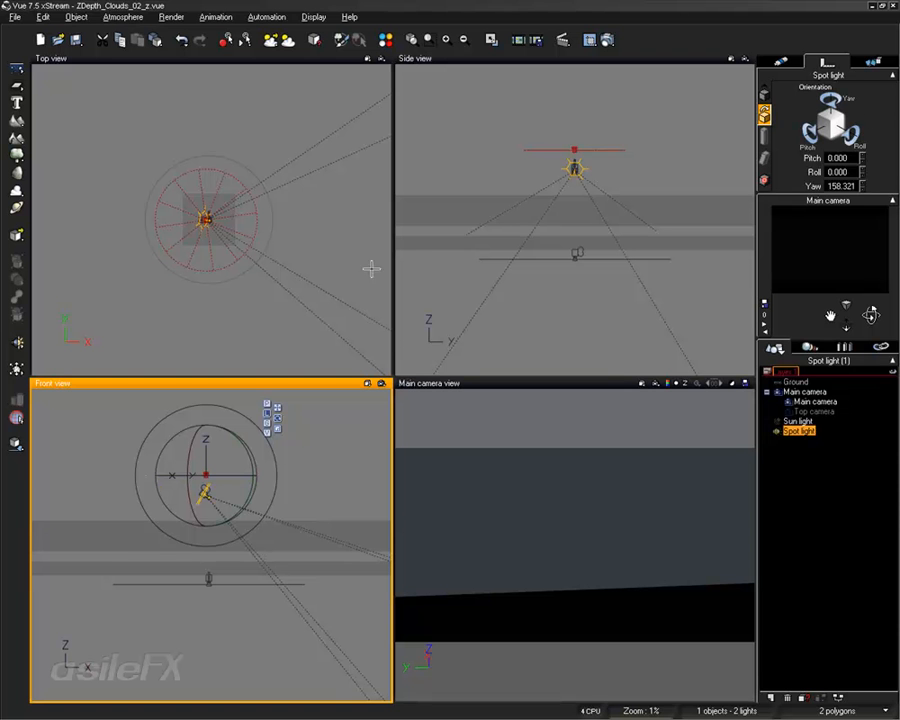
pyautogui.click(852, 187)
pyautogui.write('0')
pyautogui.press('Return')
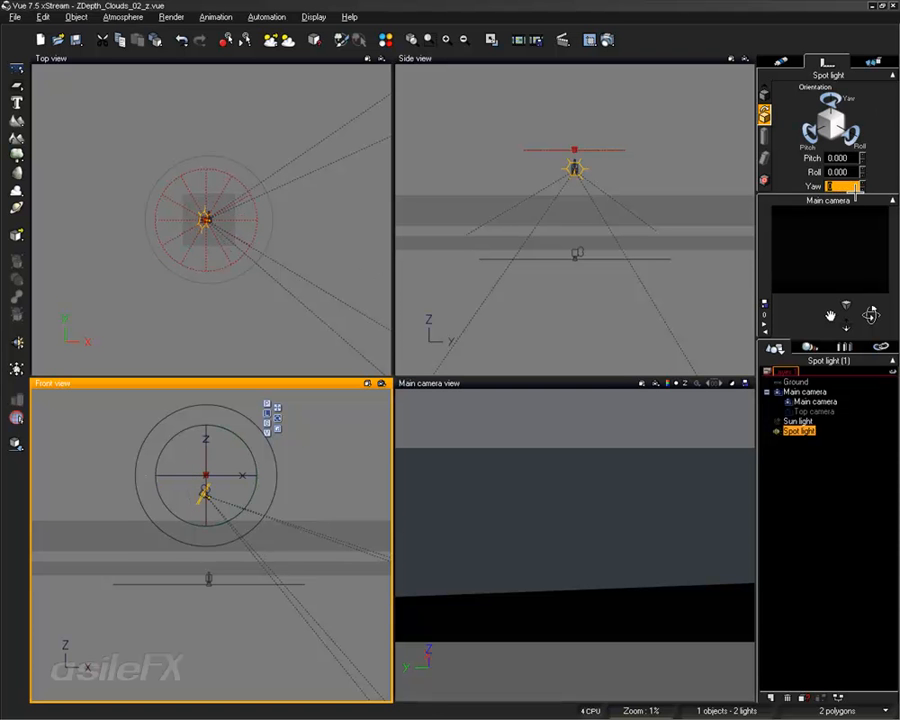
# Flip the spot light to 180° pitch and 180° yaw in the front view.
pyautogui.scroll(3, 299, 512)
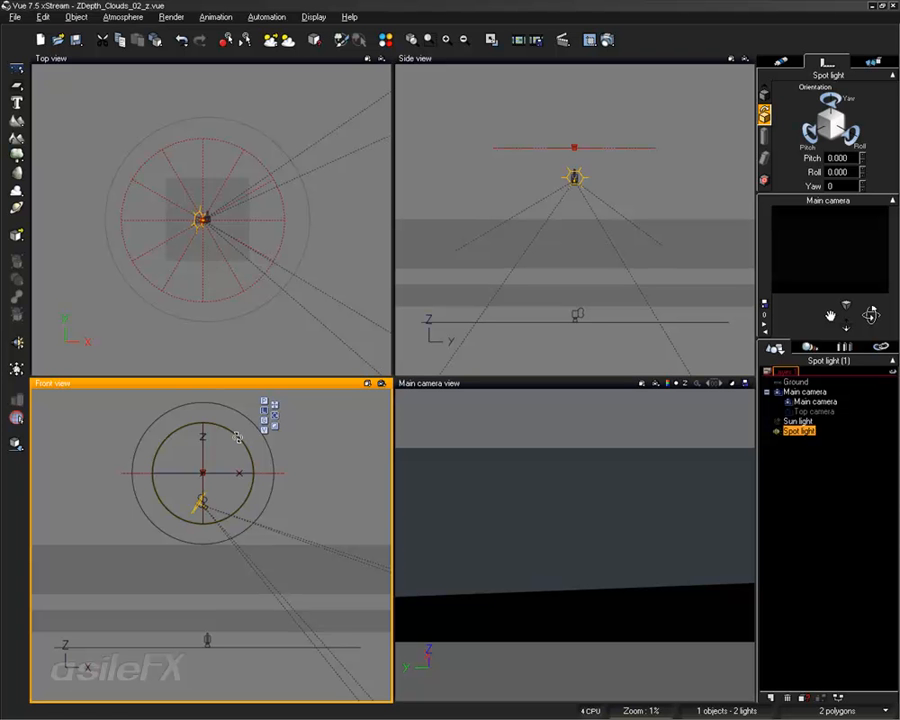
pyautogui.moveTo(238, 437); pyautogui.dragTo(191, 496)
pyautogui.hotkey('ctrl', 'z')
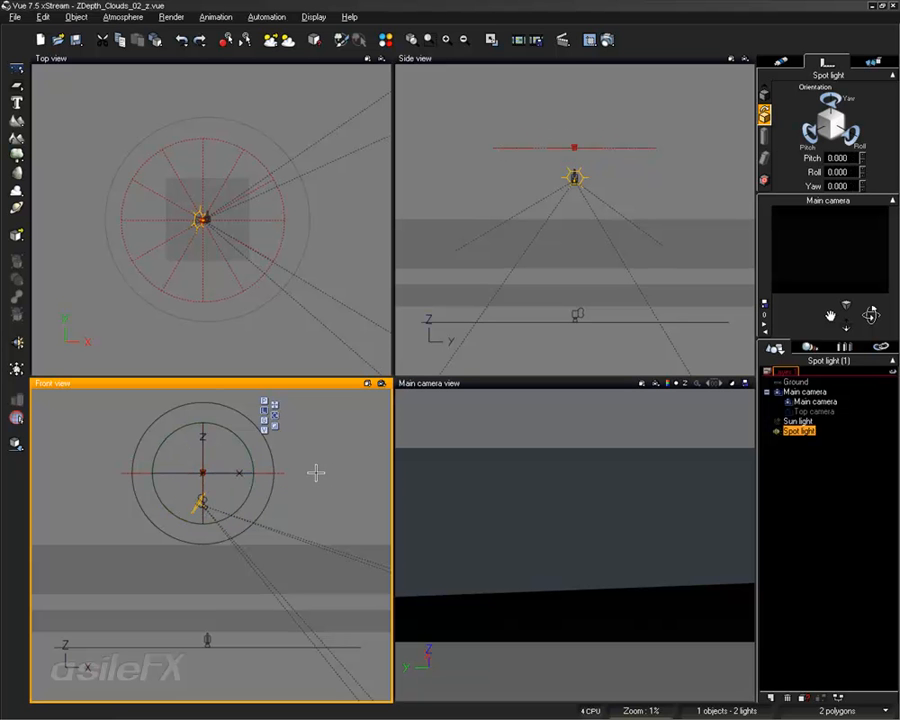
pyautogui.moveTo(231, 432); pyautogui.dragTo(229, 527)
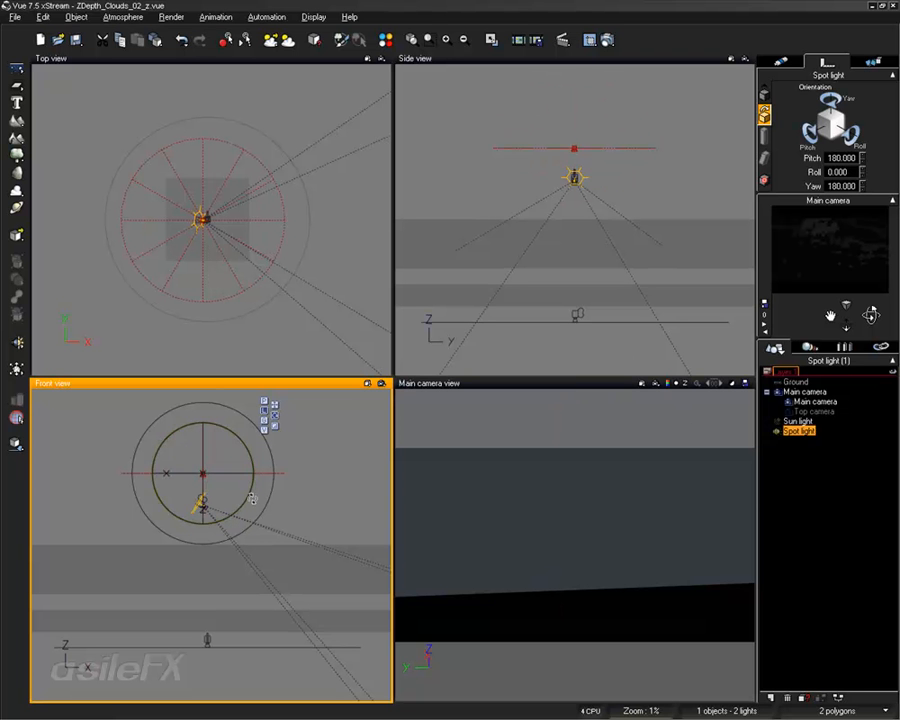
# Test-render the clouds in the maximized main camera view, before and after aiming the camera steeply down at them.
pyautogui.doubleClick(582, 383)
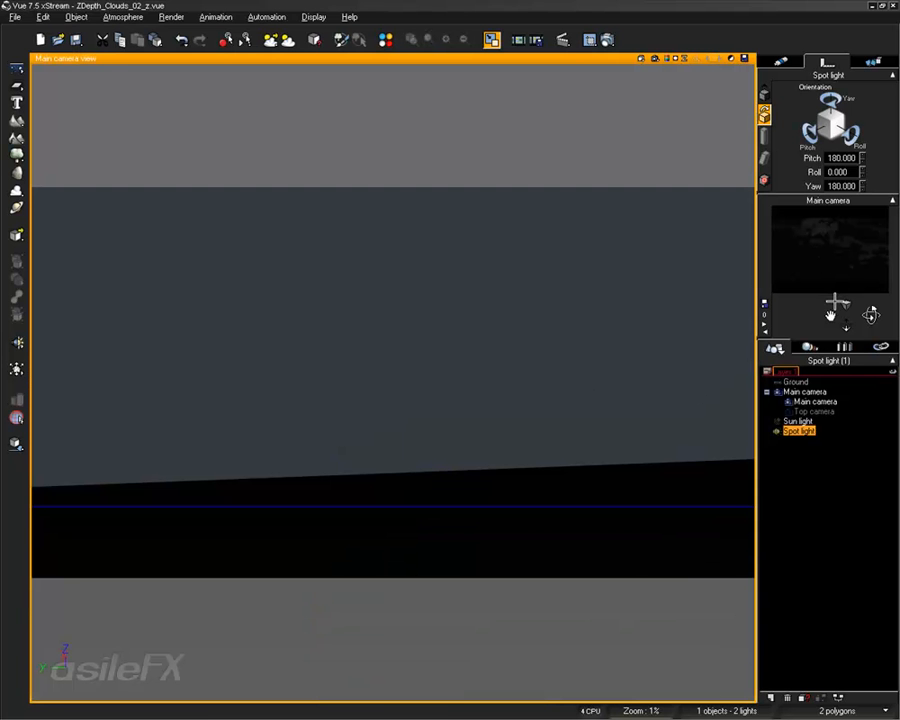
pyautogui.click(653, 58)
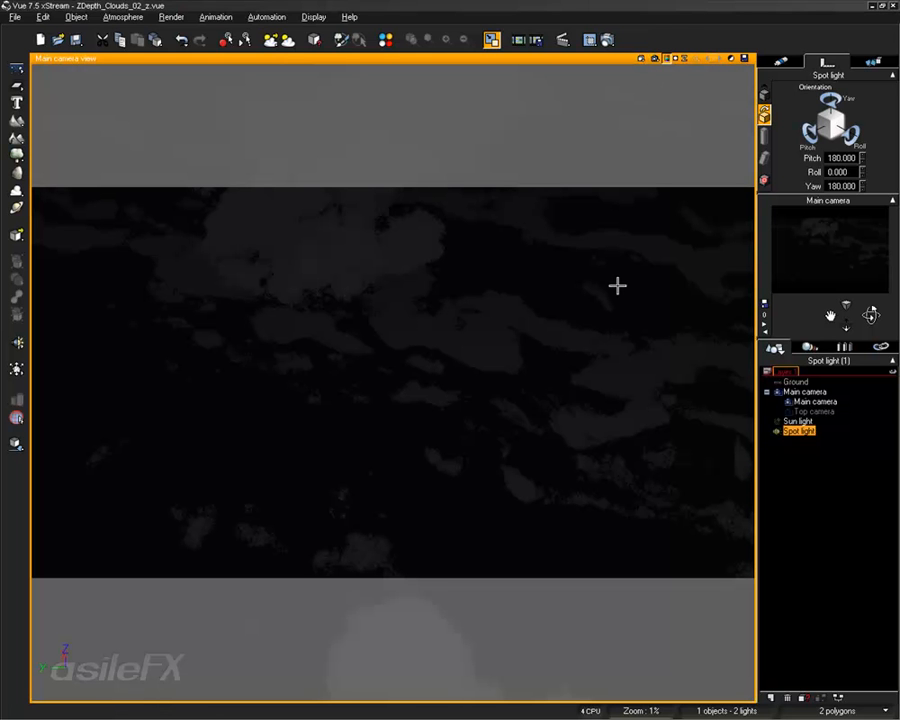
pyautogui.moveTo(484, 320); pyautogui.dragTo(168, 496, button='right')
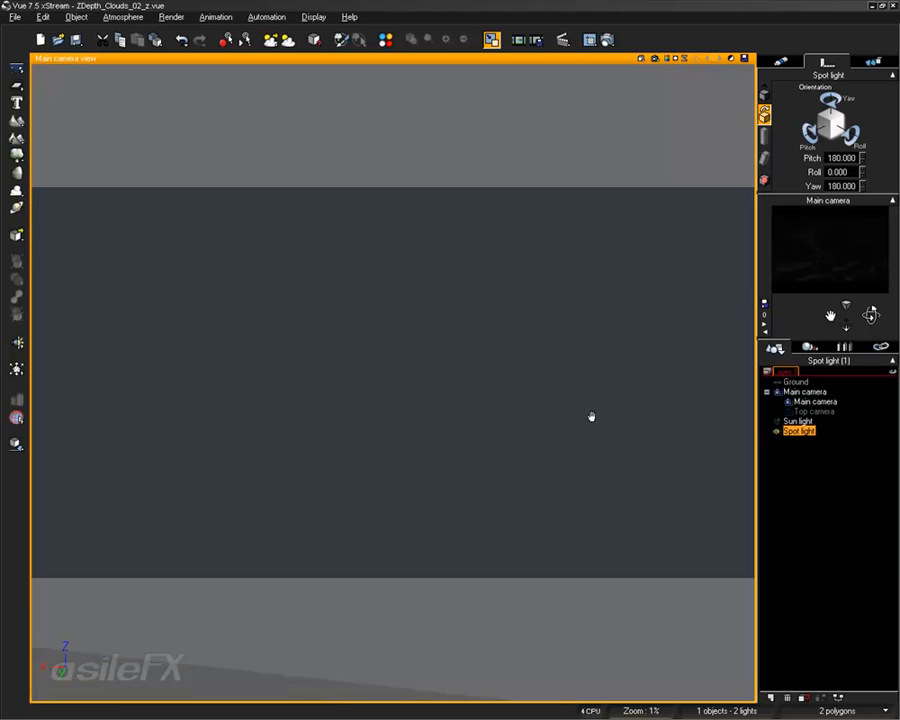
pyautogui.moveTo(643, 458); pyautogui.dragTo(498, 295, button='right')
pyautogui.moveTo(508, 379); pyautogui.dragTo(514, 295, button='right')
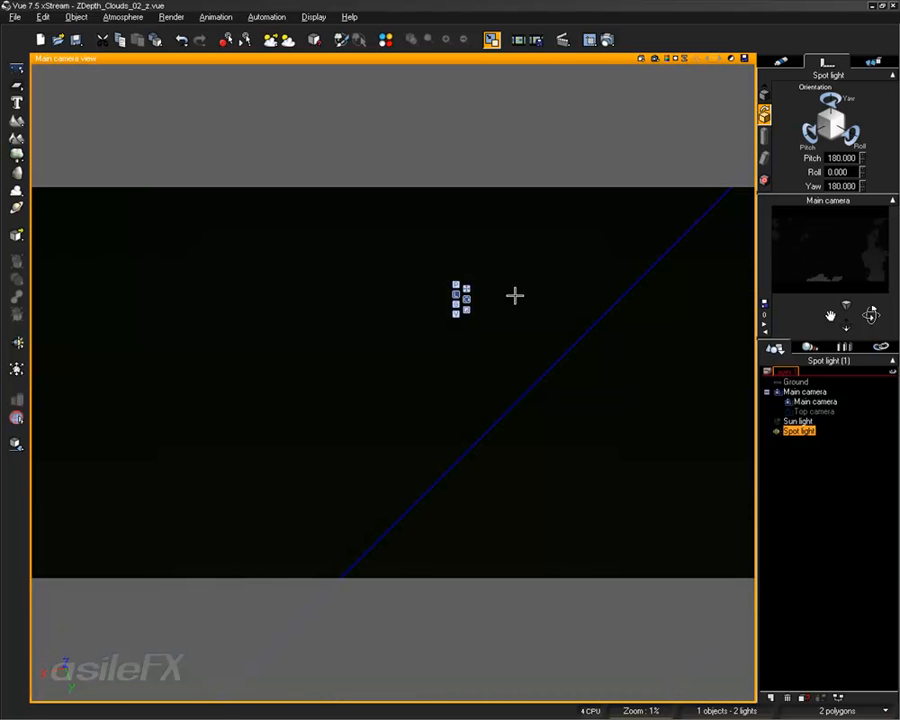
pyautogui.click(656, 58)
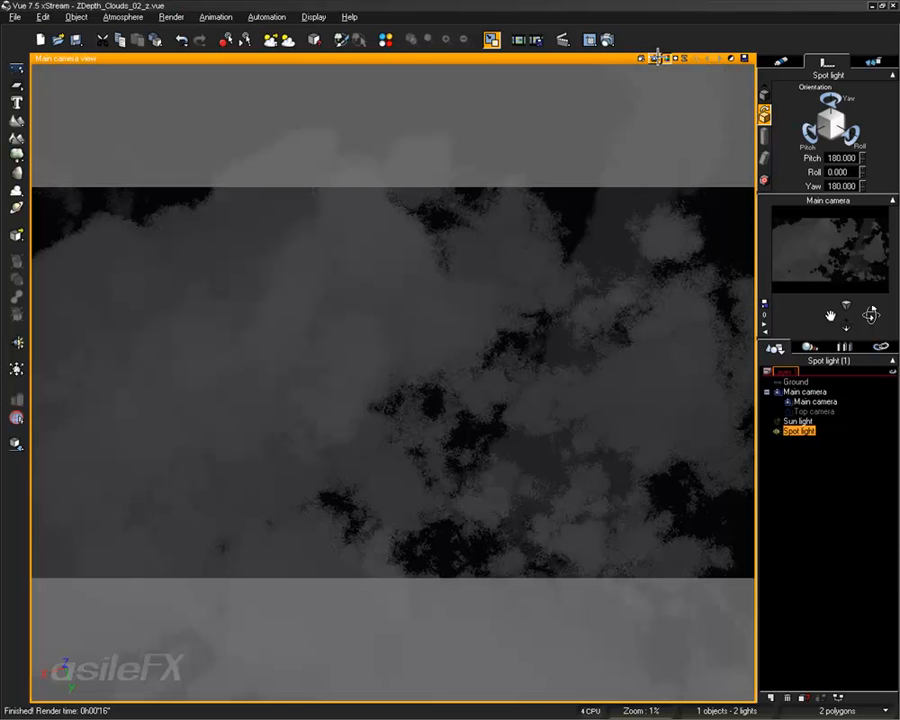
# Turn on internal shadows in the lighting settings of the Cumulus_0005 cloud material.
pyautogui.click(122, 17)
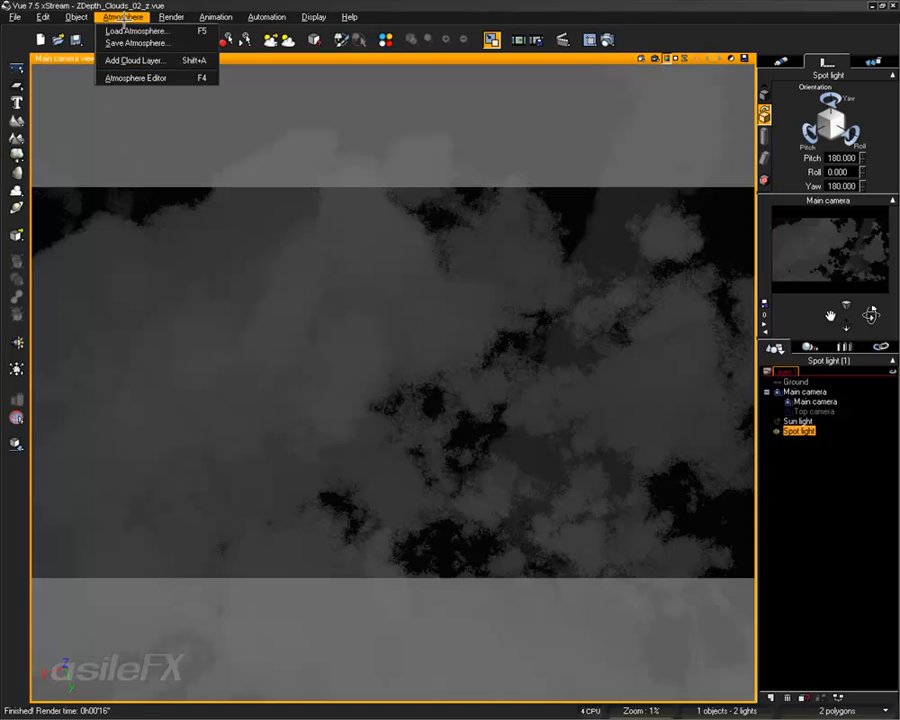
pyautogui.click(138, 77)
pyautogui.click(341, 334)
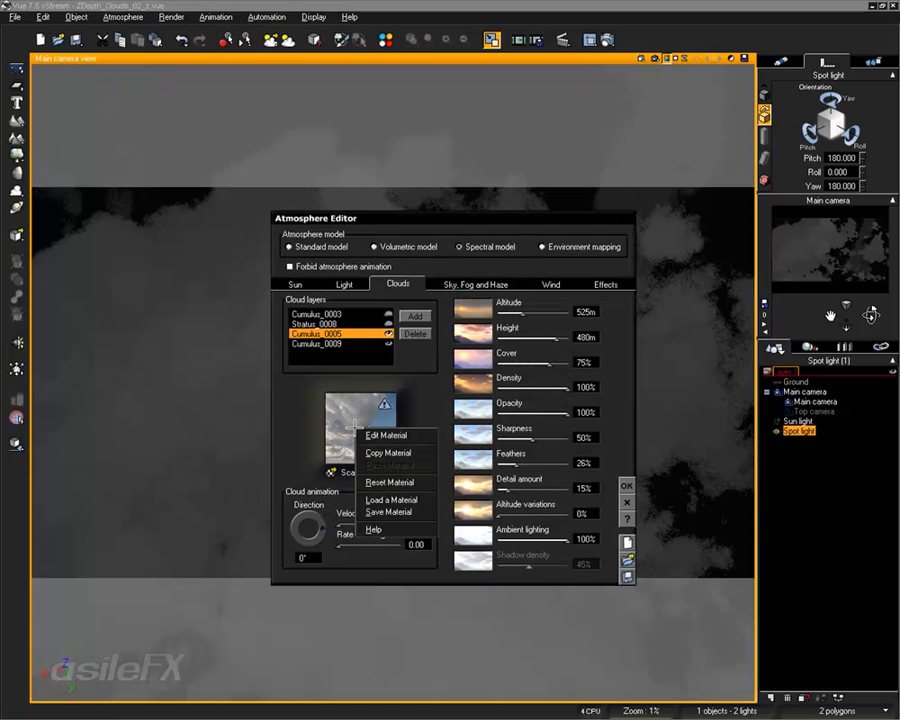
pyautogui.doubleClick(365, 432)
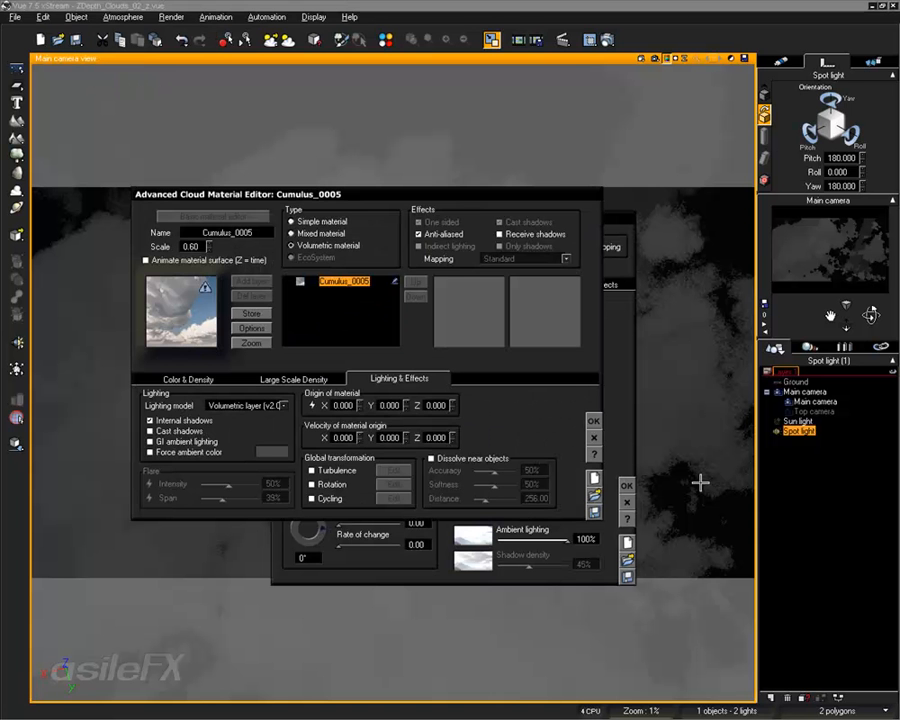
pyautogui.click(593, 421)
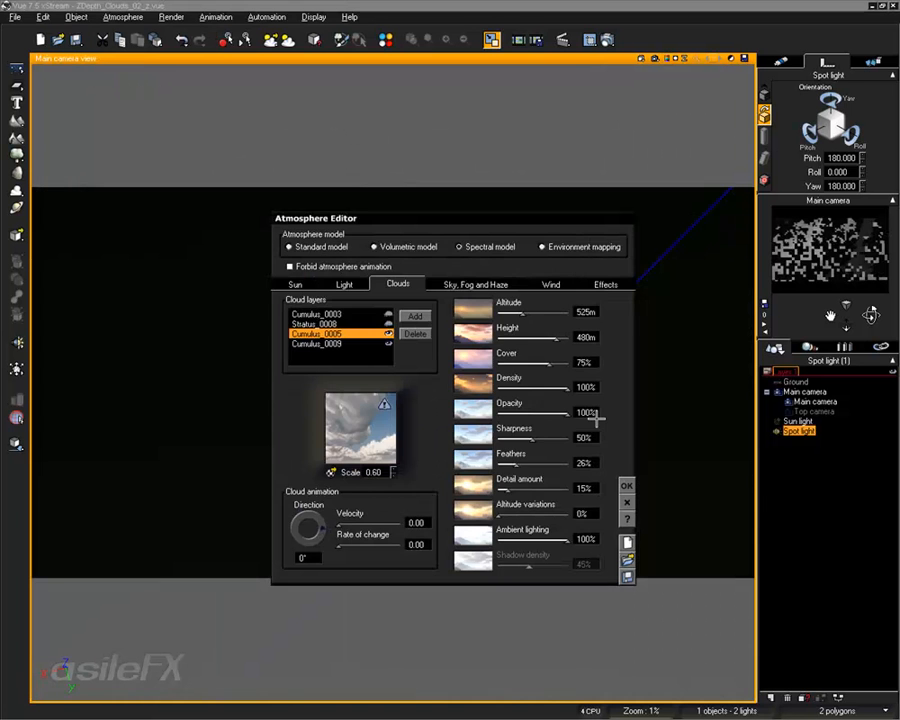
# Turn on internal shadows for the Cumulus_0009 cloud material, apply the atmosphere changes and render the main camera view.
pyautogui.click(344, 344)
pyautogui.rightClick(366, 411)
pyautogui.click(298, 418)
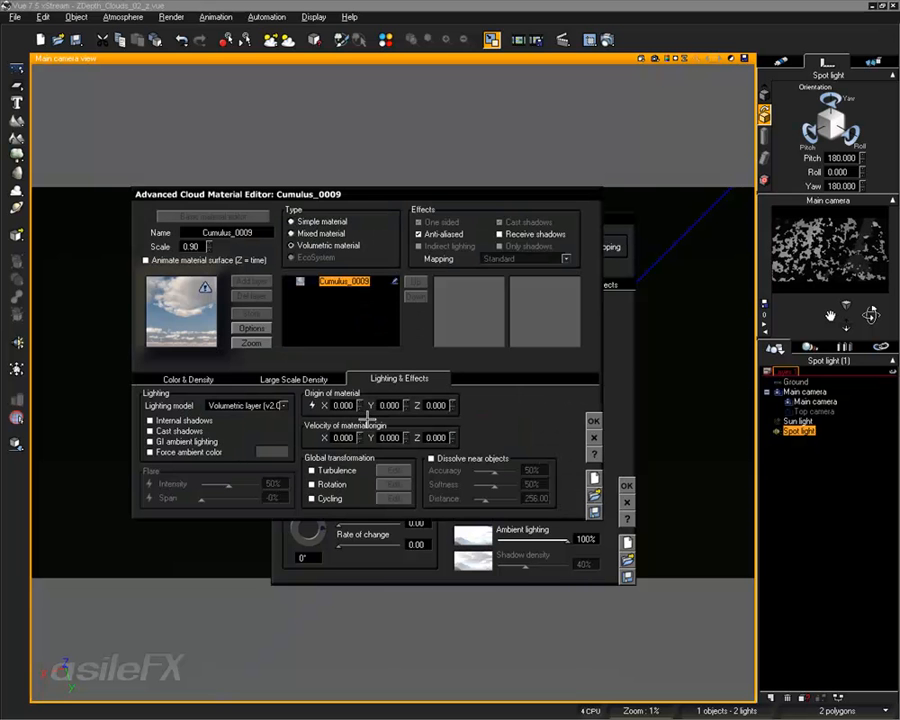
pyautogui.click(184, 421)
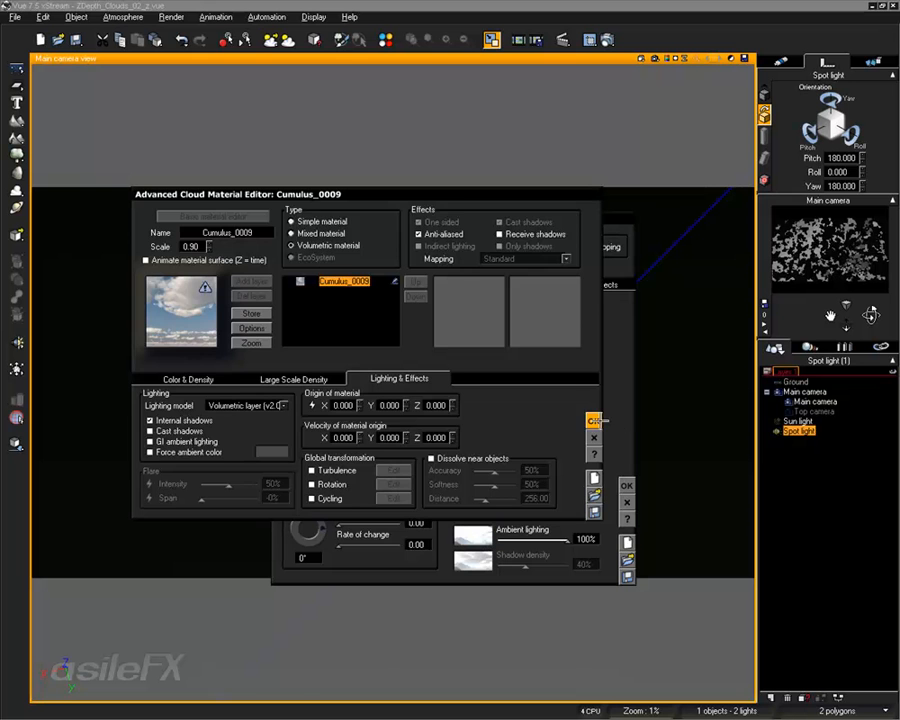
pyautogui.click(593, 420)
pyautogui.click(626, 485)
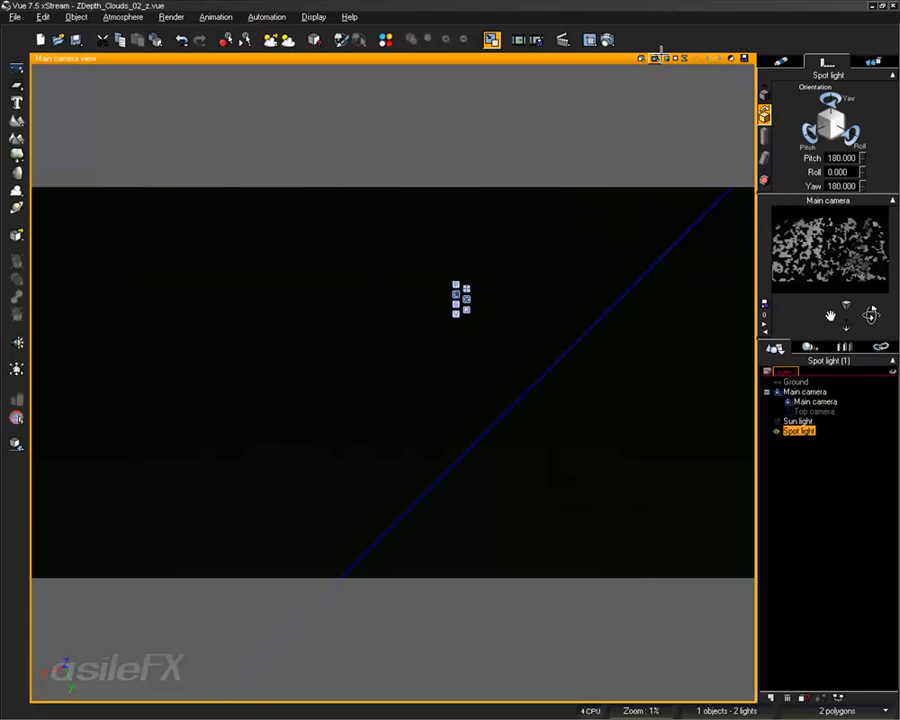
pyautogui.click(656, 57)
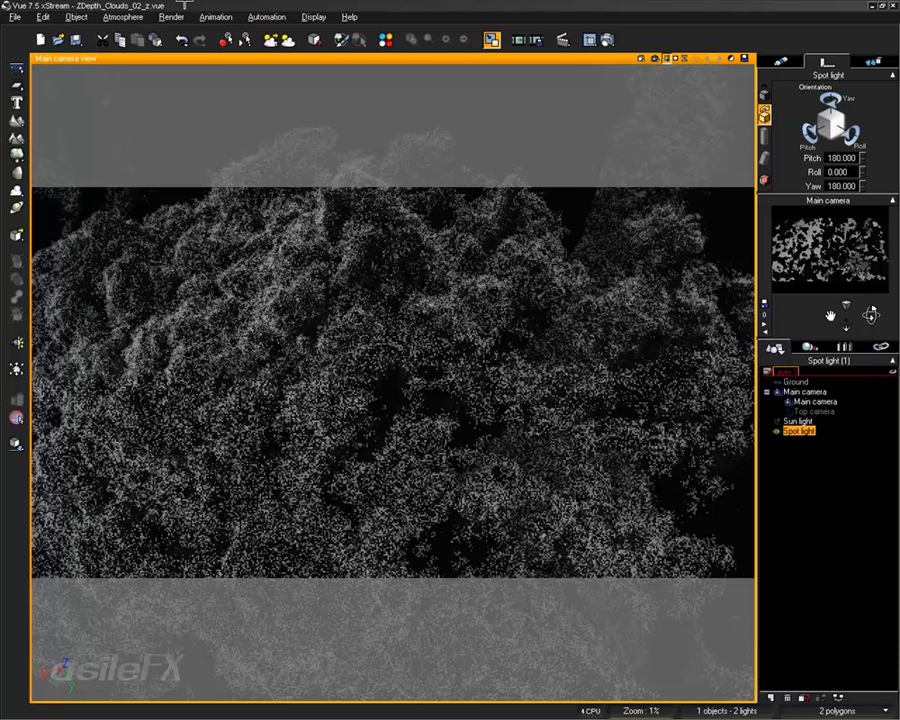
# Change the volumetric color of the Cumulus_0009 cloud material to white.
pyautogui.click(120, 17)
pyautogui.click(140, 78)
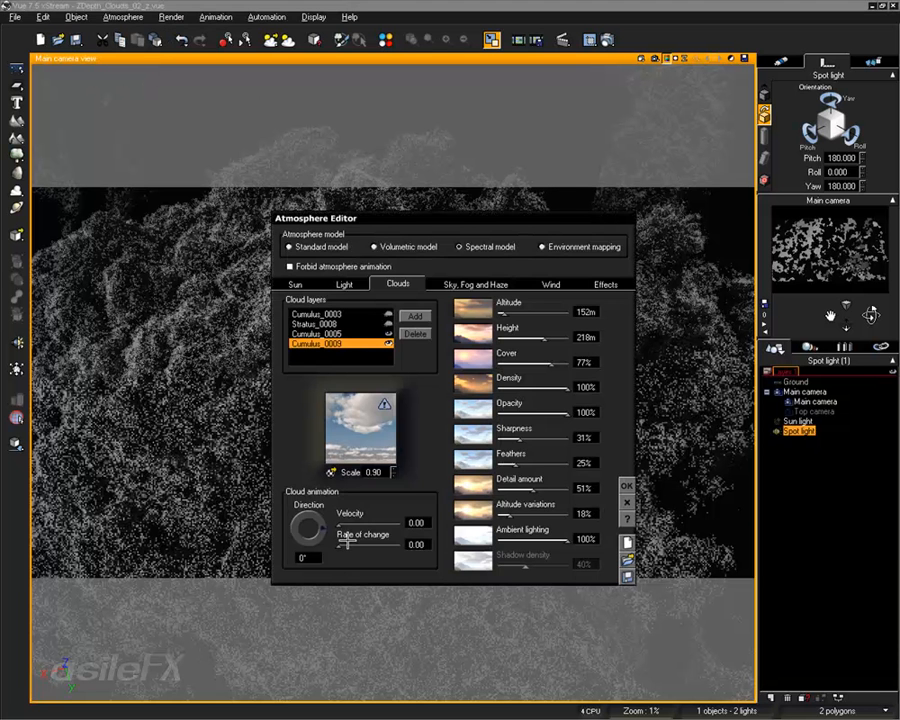
pyautogui.rightClick(384, 420)
pyautogui.click(412, 427)
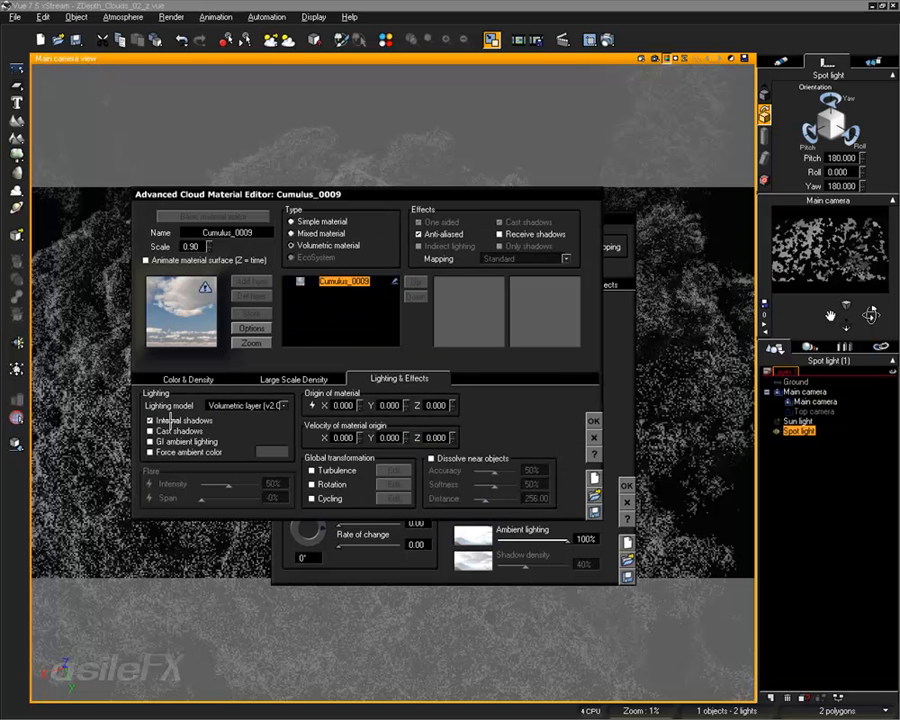
pyautogui.click(200, 379)
pyautogui.rightClick(528, 406)
pyautogui.click(531, 411)
pyautogui.moveTo(577, 366); pyautogui.dragTo(577, 308)
pyautogui.press('Return')
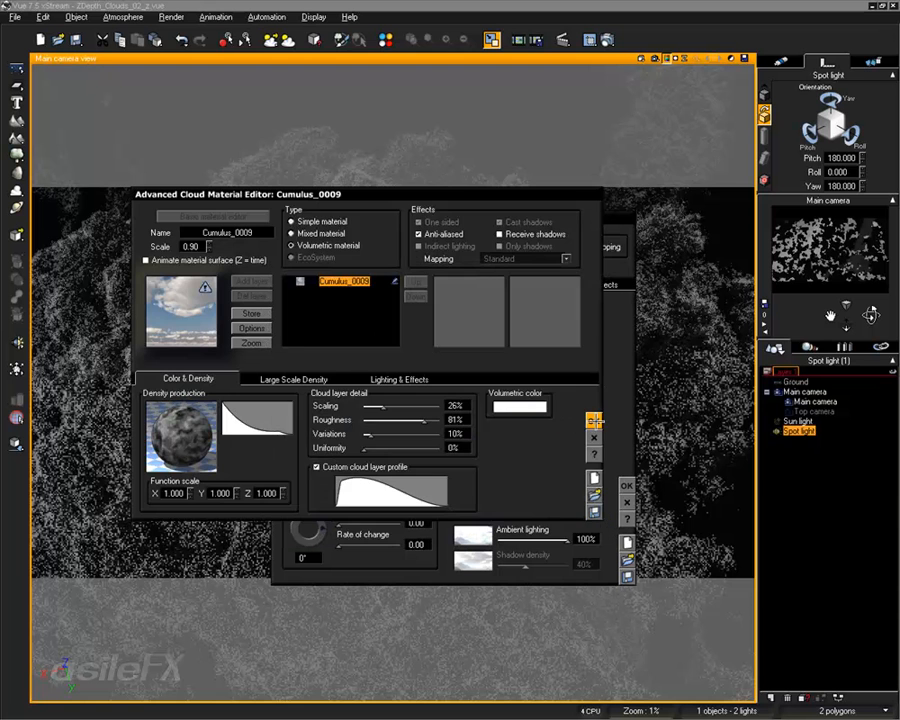
pyautogui.click(594, 421)
# Change the volumetric color of the Cumulus_0005 cloud material to white.
pyautogui.click(316, 334)
pyautogui.rightClick(385, 406)
pyautogui.click(412, 411)
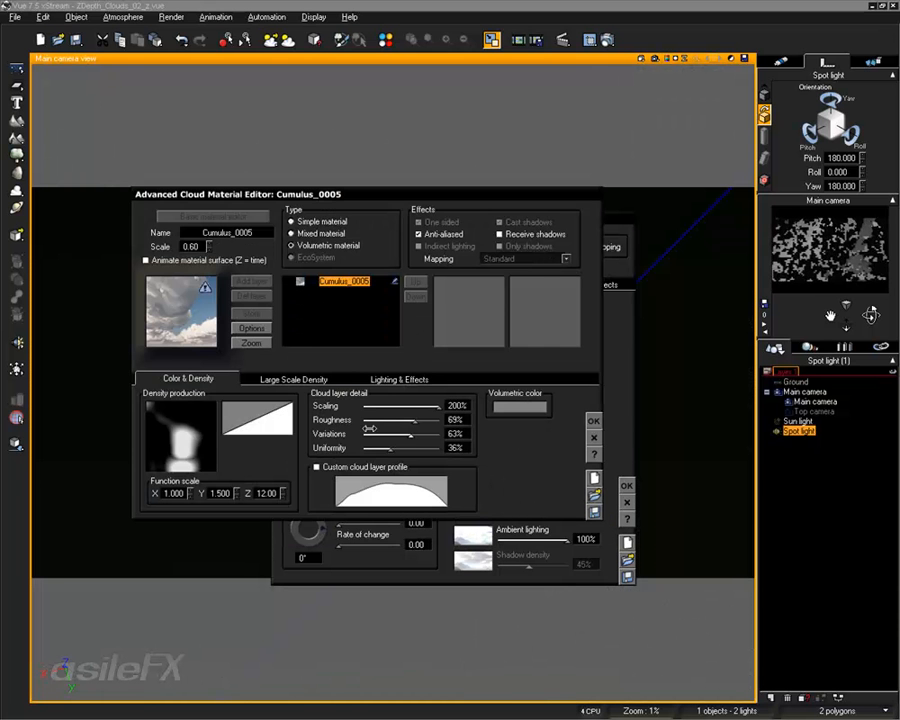
pyautogui.rightClick(549, 412)
pyautogui.click(560, 416)
pyautogui.moveTo(588, 346); pyautogui.dragTo(573, 221)
pyautogui.click(600, 459)
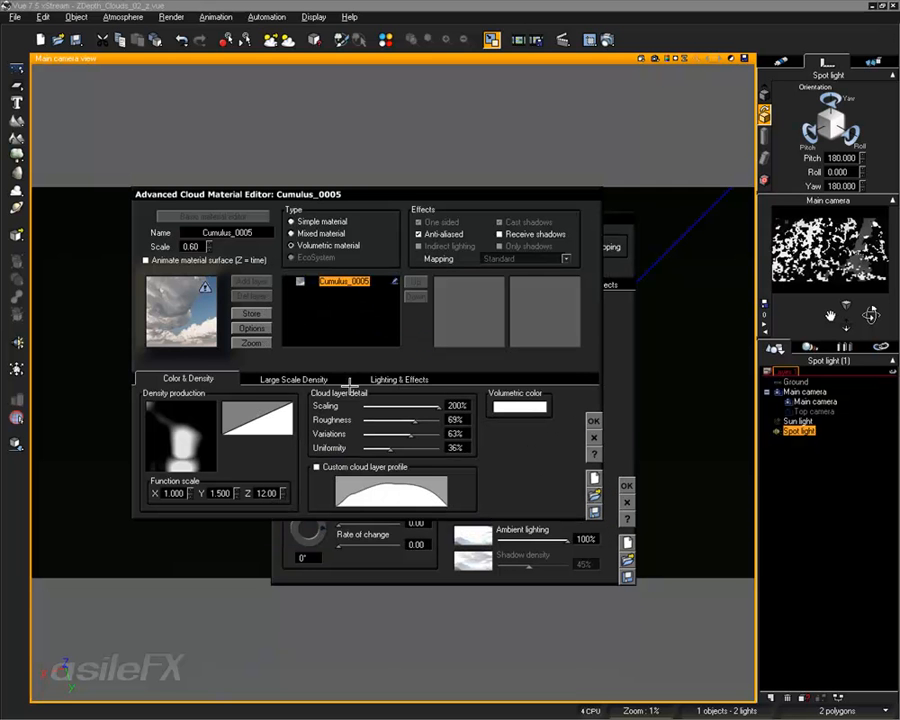
pyautogui.click(592, 421)
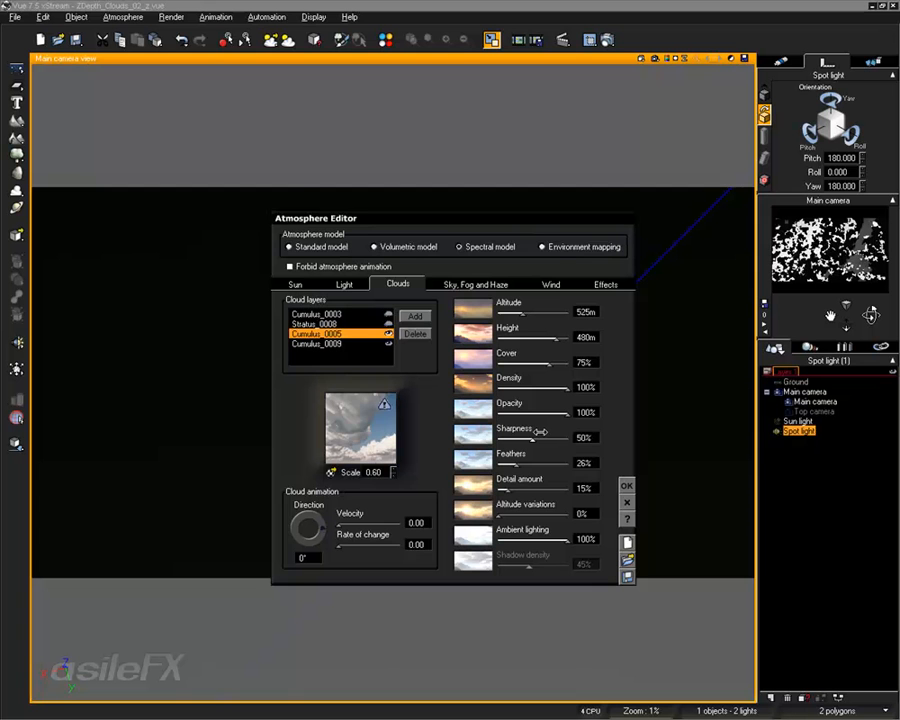
# Turn off internal shadows in the lighting settings of the Cumulus_0005 cloud material.
pyautogui.rightClick(380, 405)
pyautogui.click(400, 363)
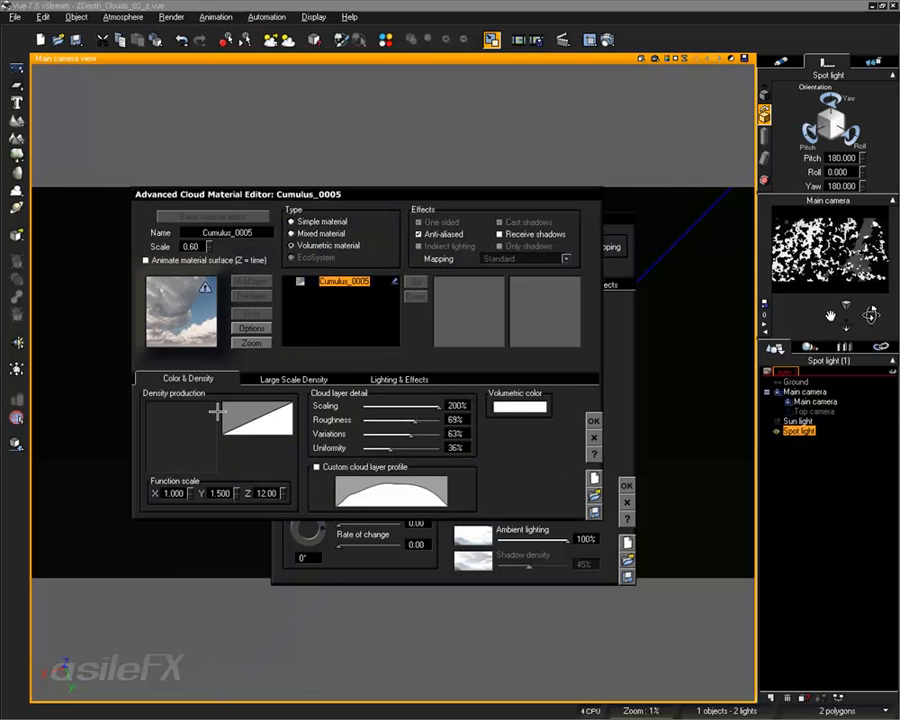
pyautogui.click(390, 378)
pyautogui.click(178, 419)
pyautogui.click(593, 421)
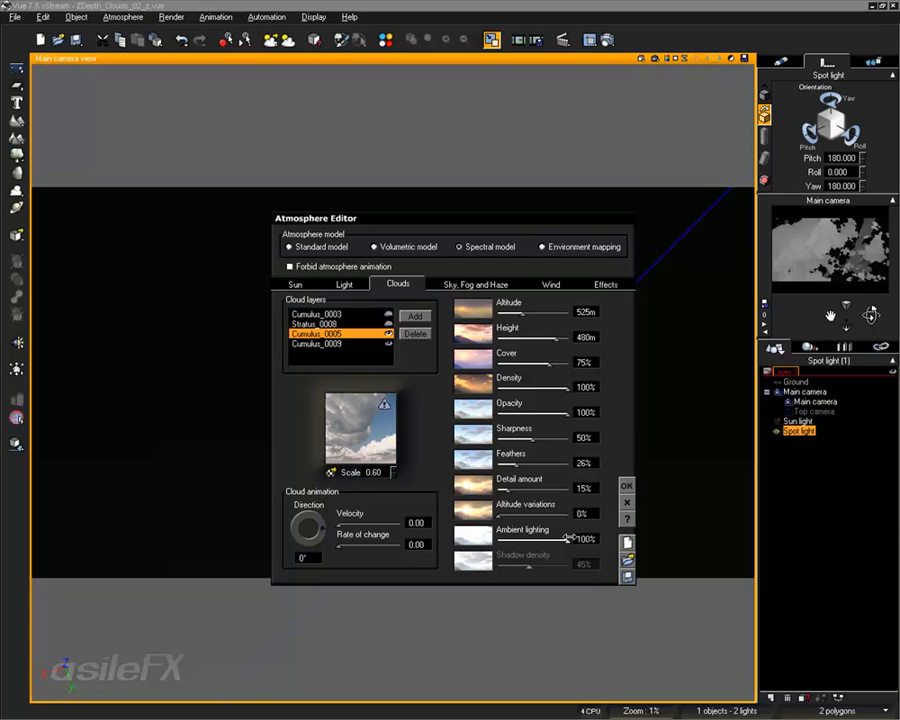
# Raise the atmosphere's global light intensity to +1.93, apply the changes and test-render the main camera view.
pyautogui.moveTo(557, 538)
pyautogui.mouseDown()
pyautogui.moveTo(503, 539)
pyautogui.moveTo(572, 535)
pyautogui.mouseUp()
pyautogui.click(344, 284)
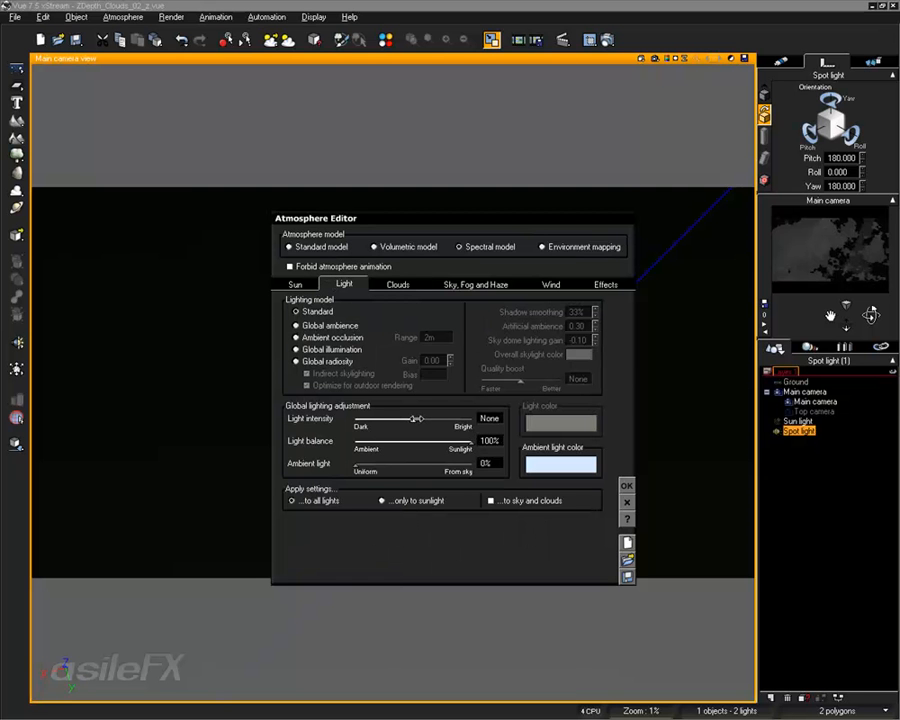
pyautogui.moveTo(412, 422); pyautogui.dragTo(468, 417)
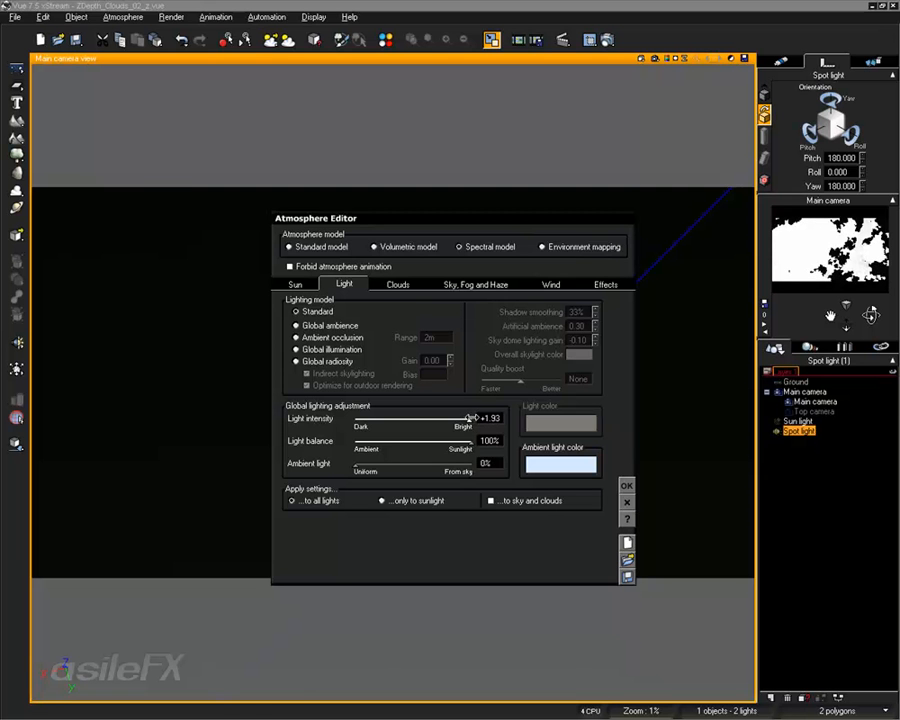
pyautogui.click(627, 486)
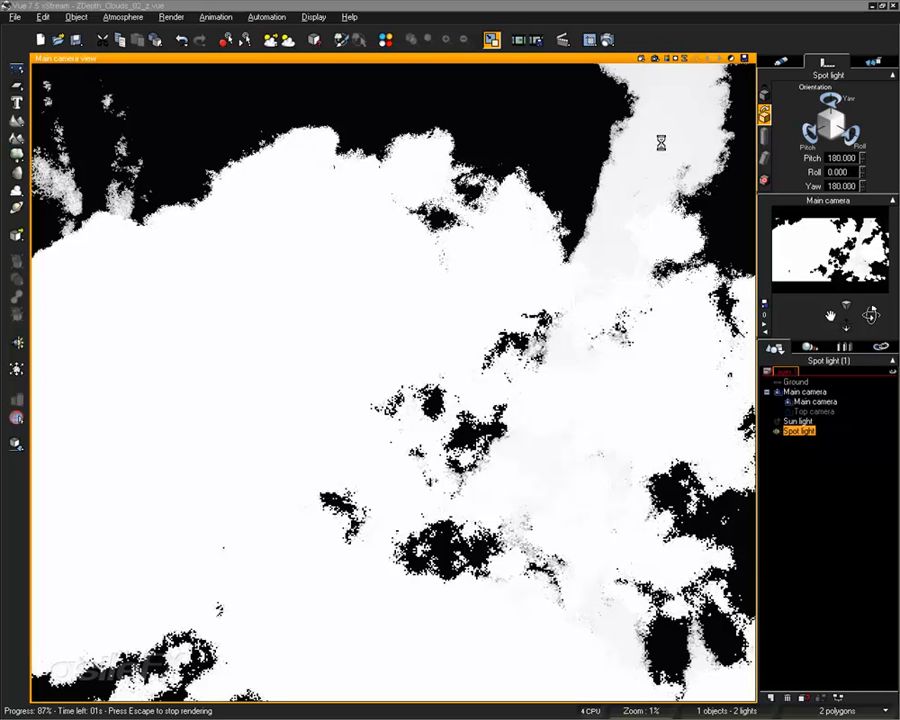
pyautogui.press('Escape')
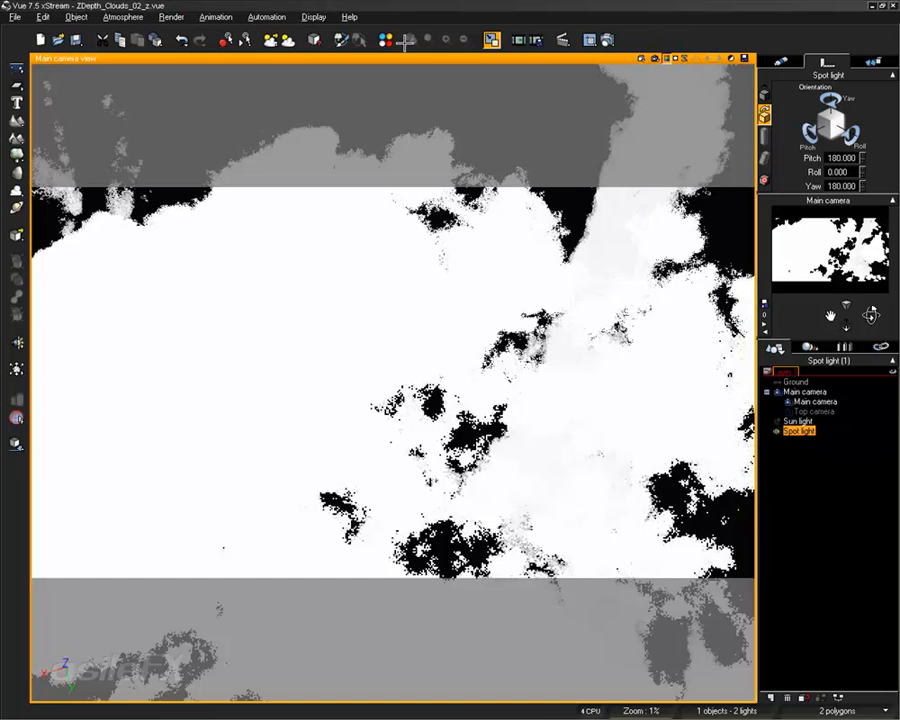
# Set the quality boost in the atmosphere's sky, fog and haze settings to -1 and apply it.
pyautogui.click(123, 17)
pyautogui.click(122, 78)
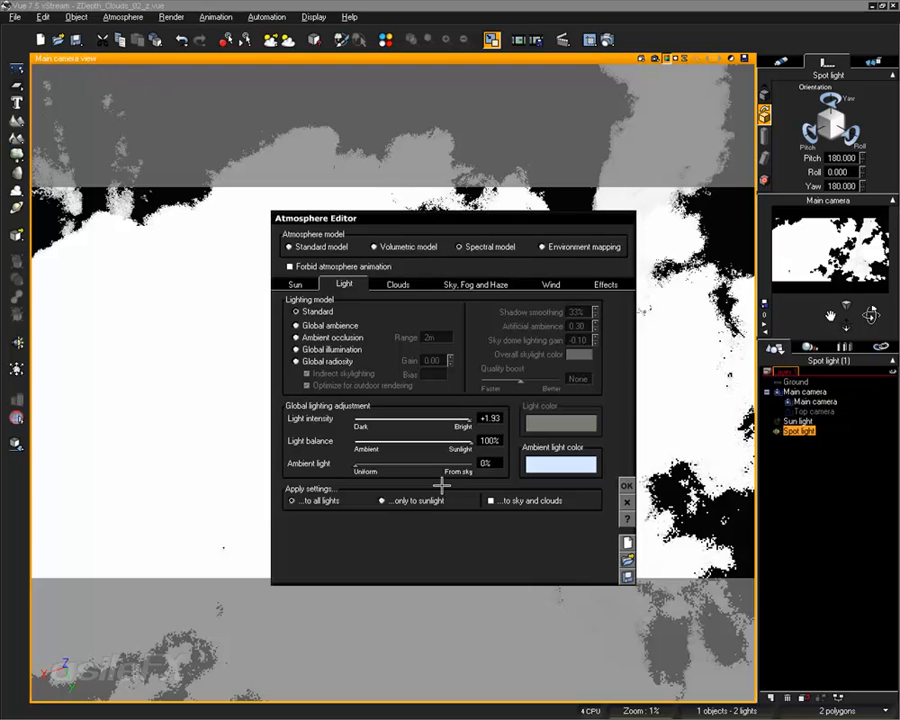
pyautogui.click(510, 283)
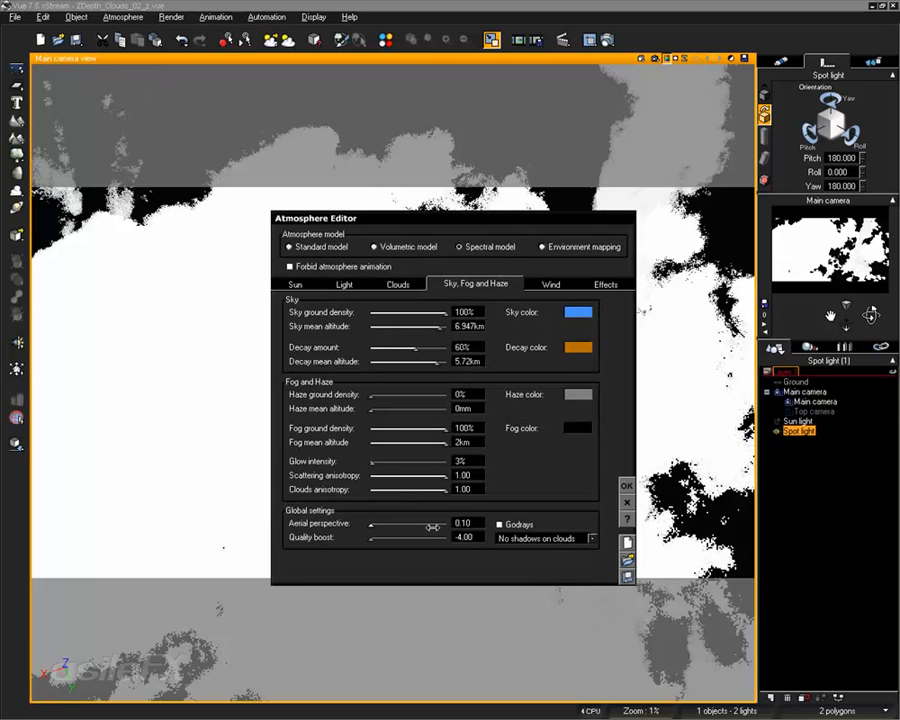
pyautogui.click(473, 539)
pyautogui.write('1')
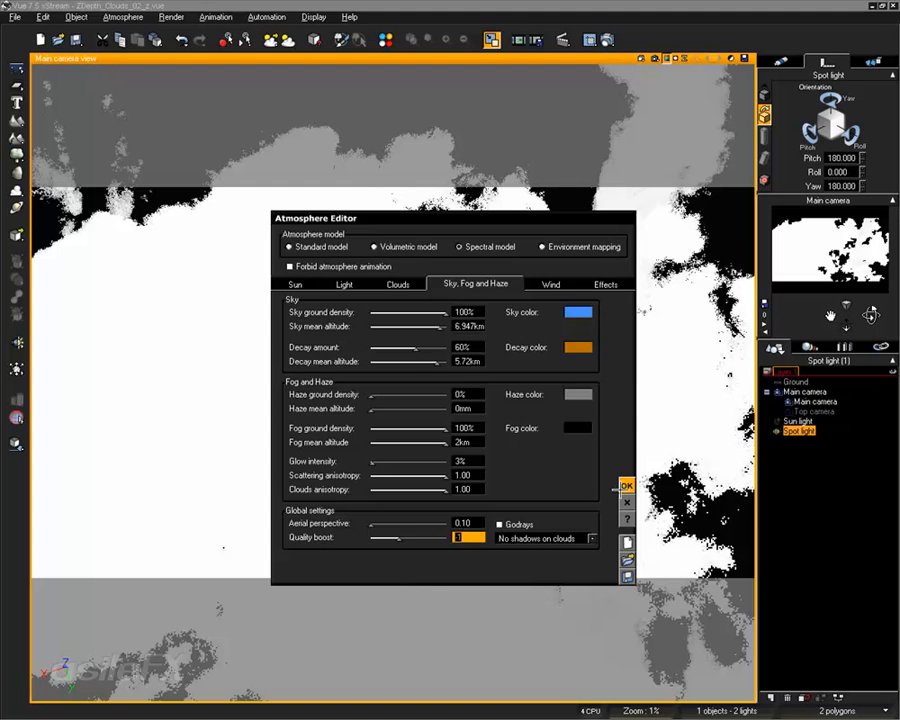
pyautogui.click(626, 486)
# Set the spot light's power to 40000 and test-render the main camera view.
pyautogui.click(796, 420)
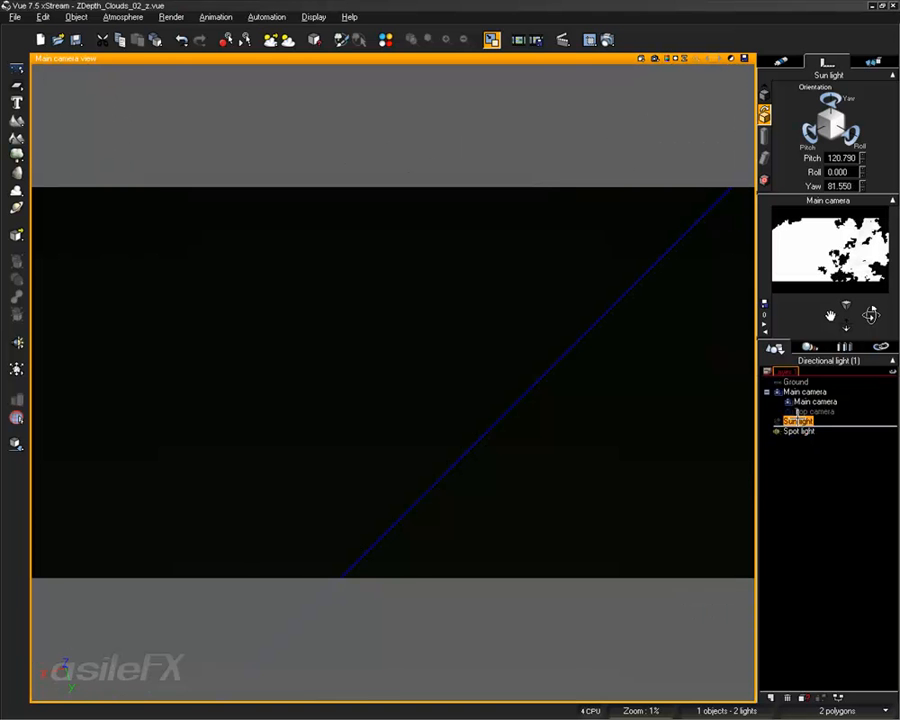
pyautogui.click(797, 431)
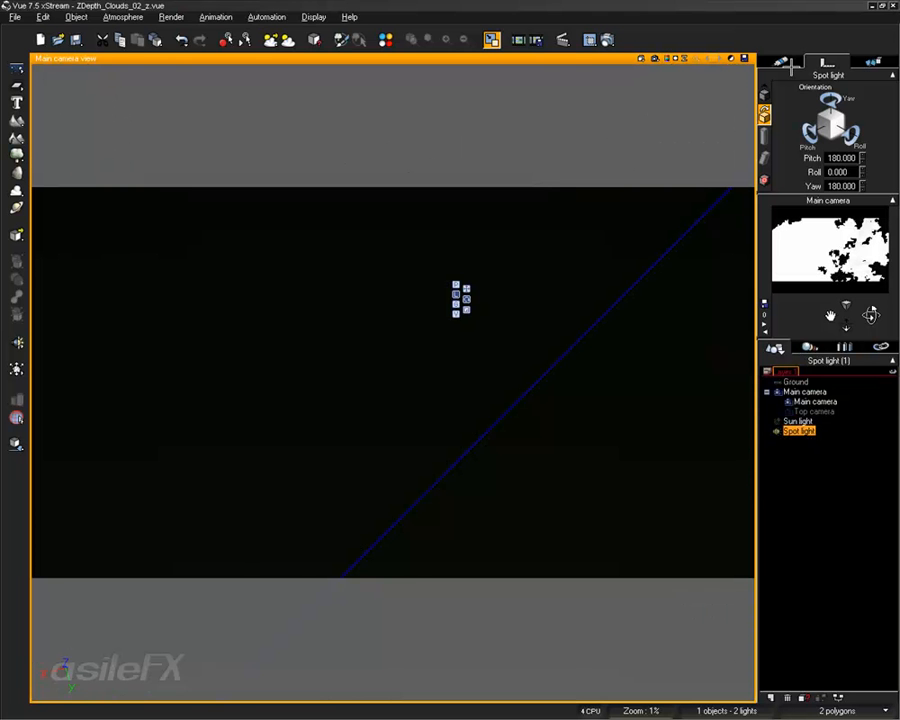
pyautogui.click(784, 64)
pyautogui.doubleClick(848, 154)
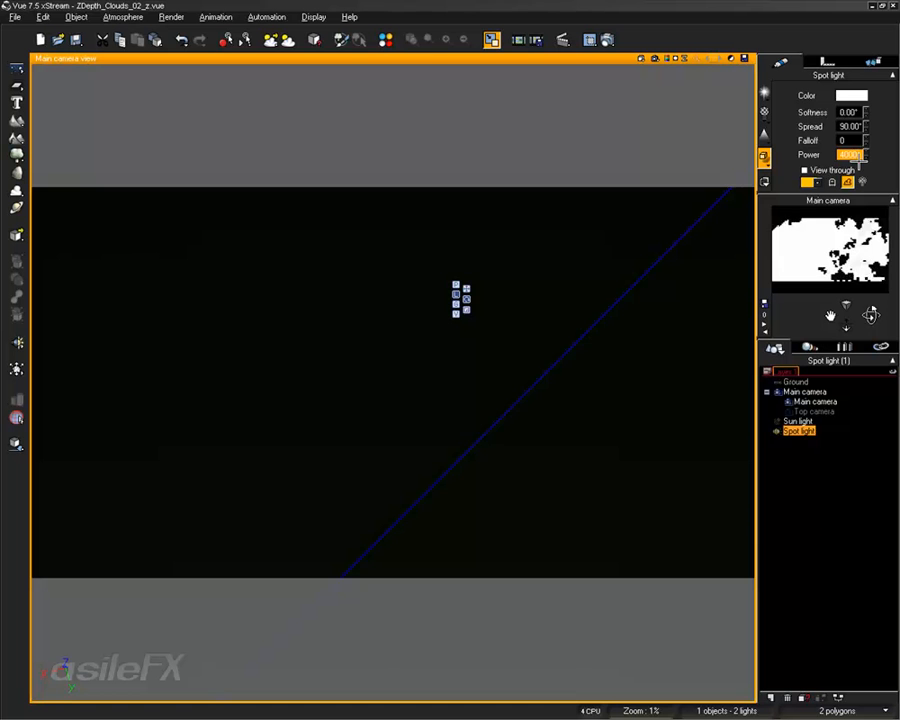
pyautogui.press('Return')
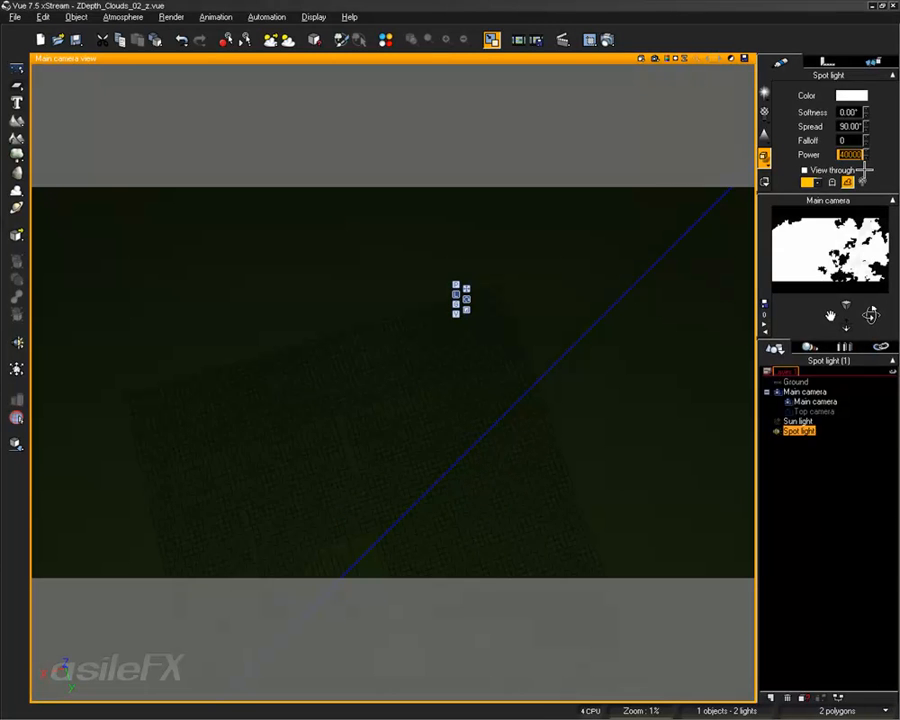
pyautogui.click(641, 57)
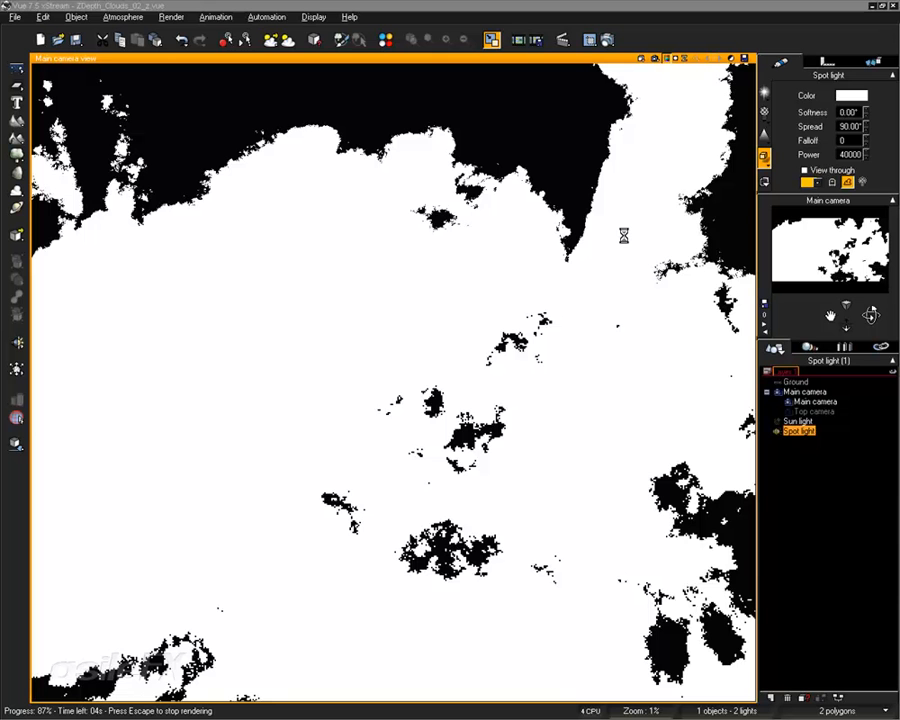
pyautogui.press('Escape')
# Tilt the main camera up toward the horizon and test-render the cloud layers.
pyautogui.moveTo(487, 192); pyautogui.dragTo(491, 501, button='right')
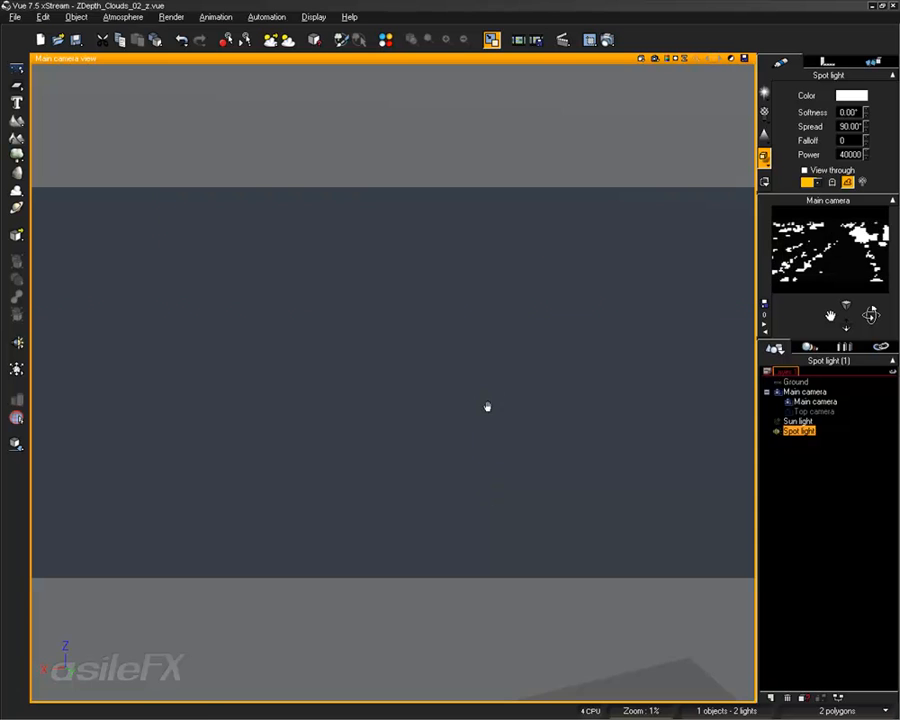
pyautogui.click(590, 41)
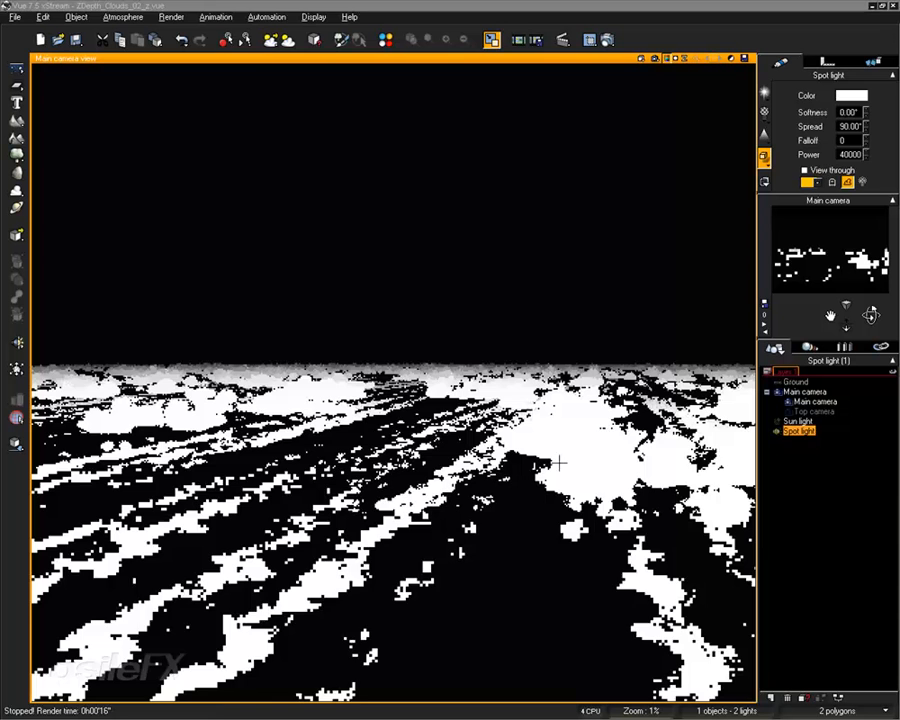
pyautogui.press('Escape')
# Try to set the spot light's spread to 180° and test-render the main camera view.
pyautogui.click(852, 129)
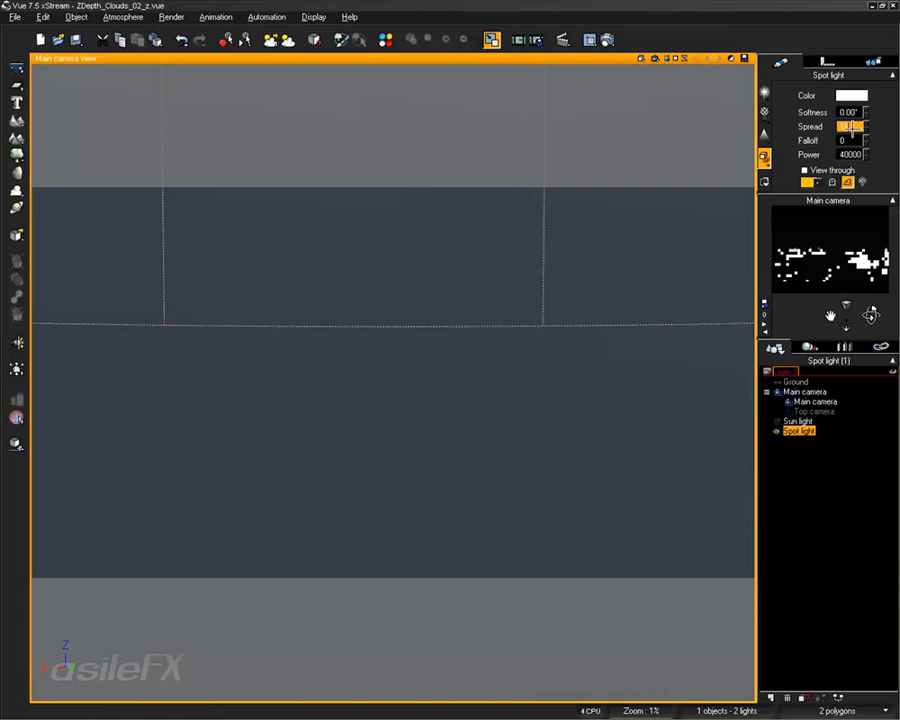
pyautogui.write('180')
pyautogui.click(648, 58)
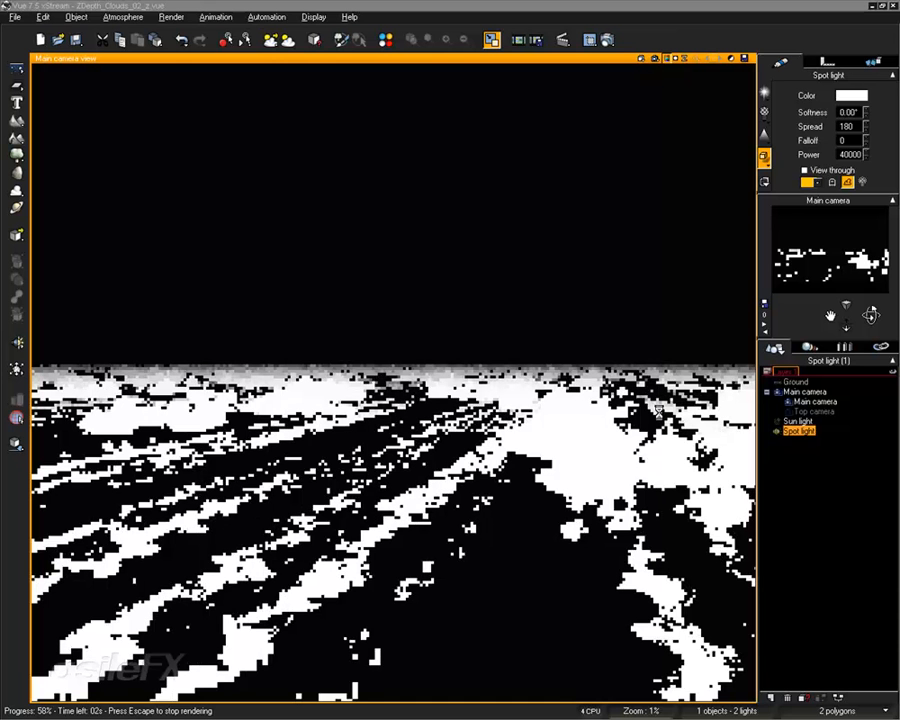
pyautogui.press('Escape')
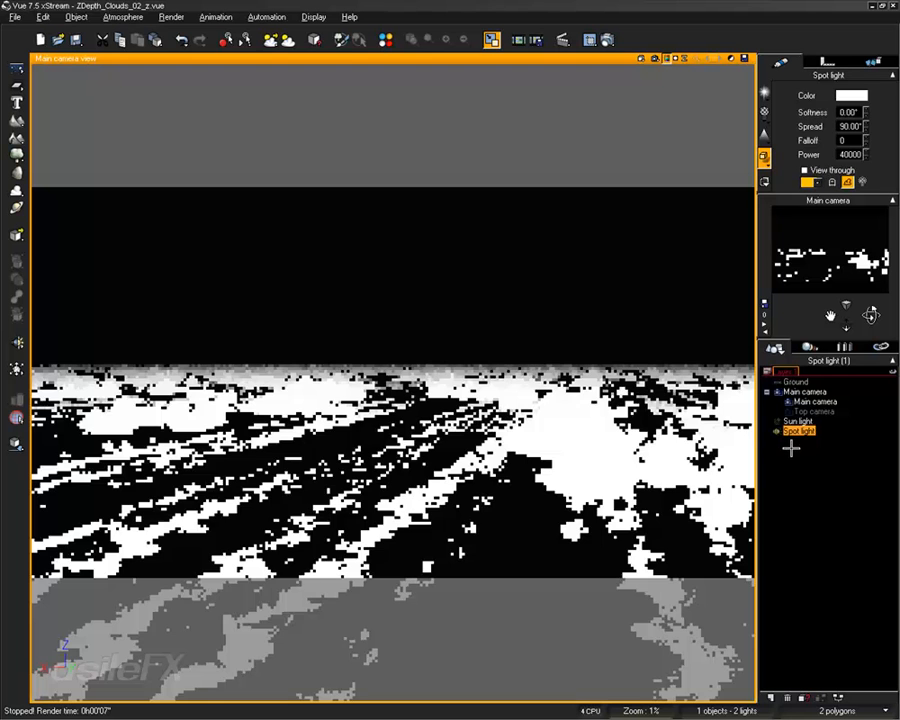
# Restore the four-view layout and replace the spot light with a directional light, keeping proportions.
pyautogui.click(790, 451)
pyautogui.click(795, 433)
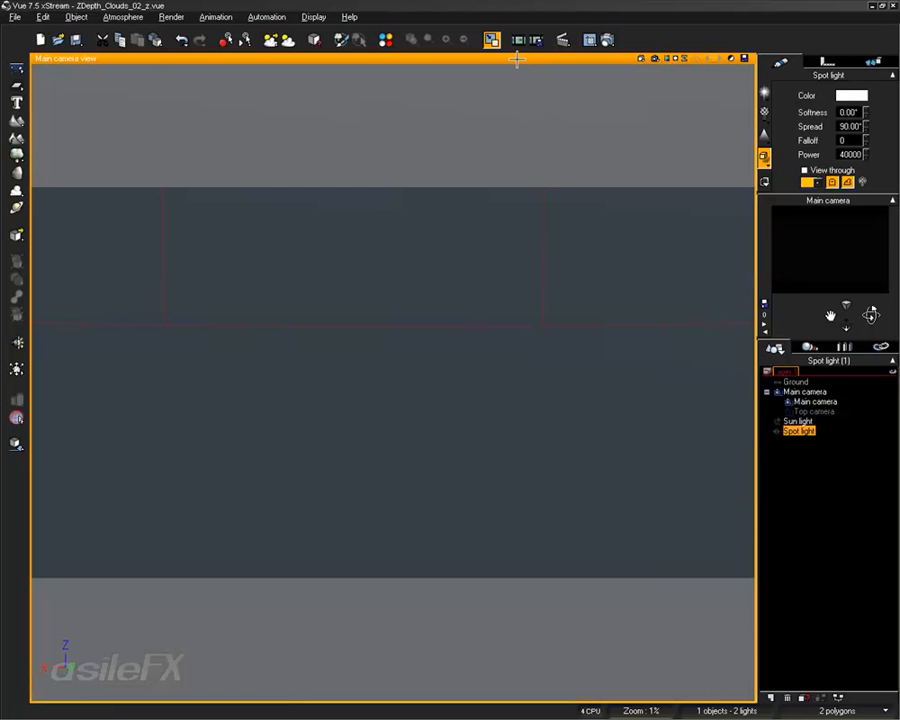
pyautogui.click(491, 40)
pyautogui.click(216, 492)
pyautogui.moveTo(216, 492); pyautogui.dragTo(271, 495, button='right')
pyautogui.rightClick(283, 477)
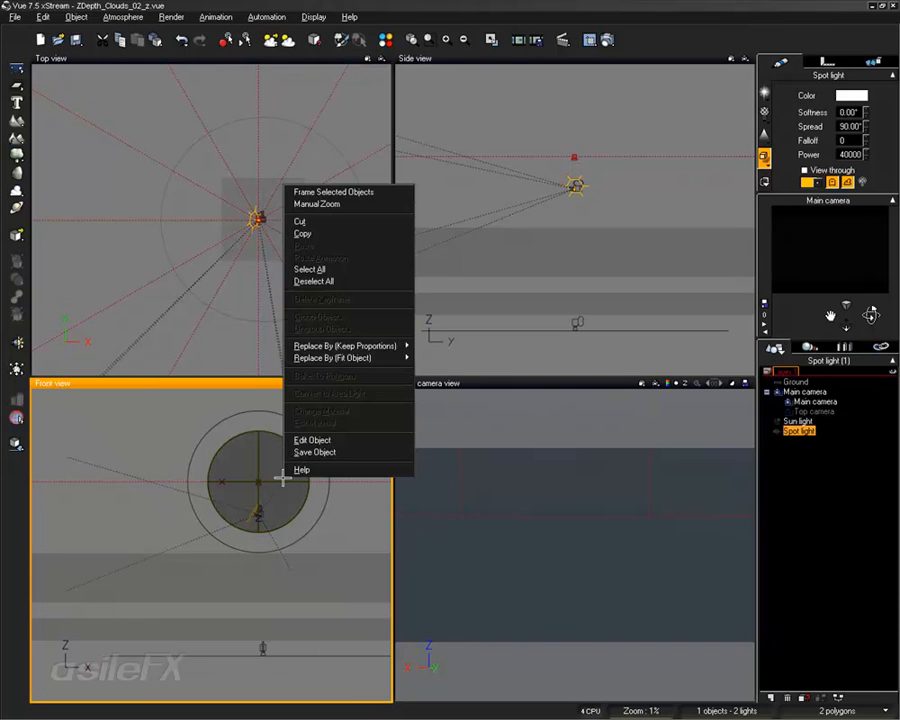
pyautogui.moveTo(393, 357)
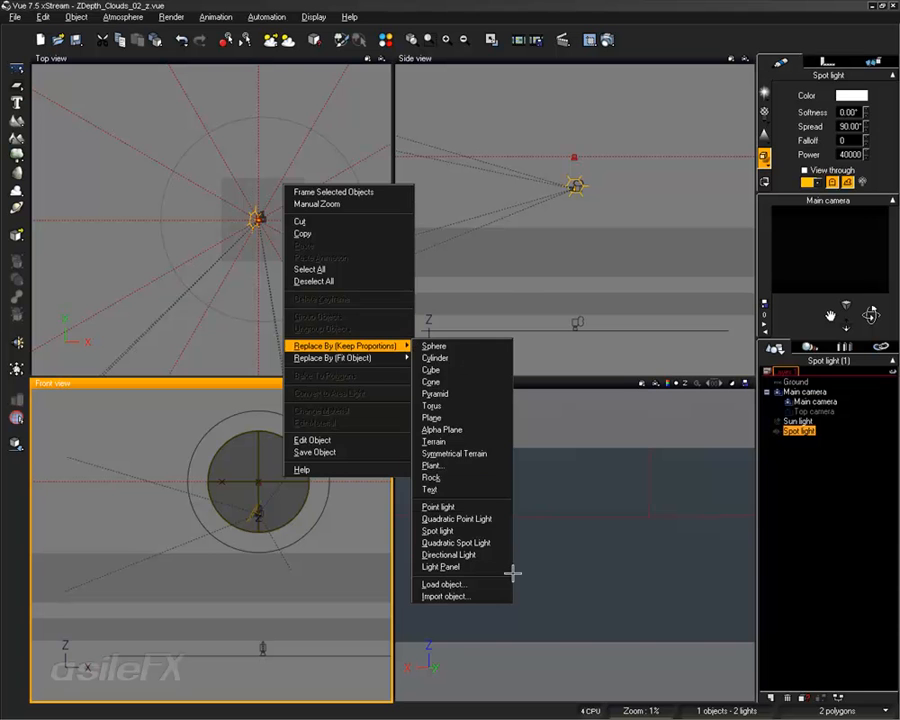
pyautogui.click(482, 557)
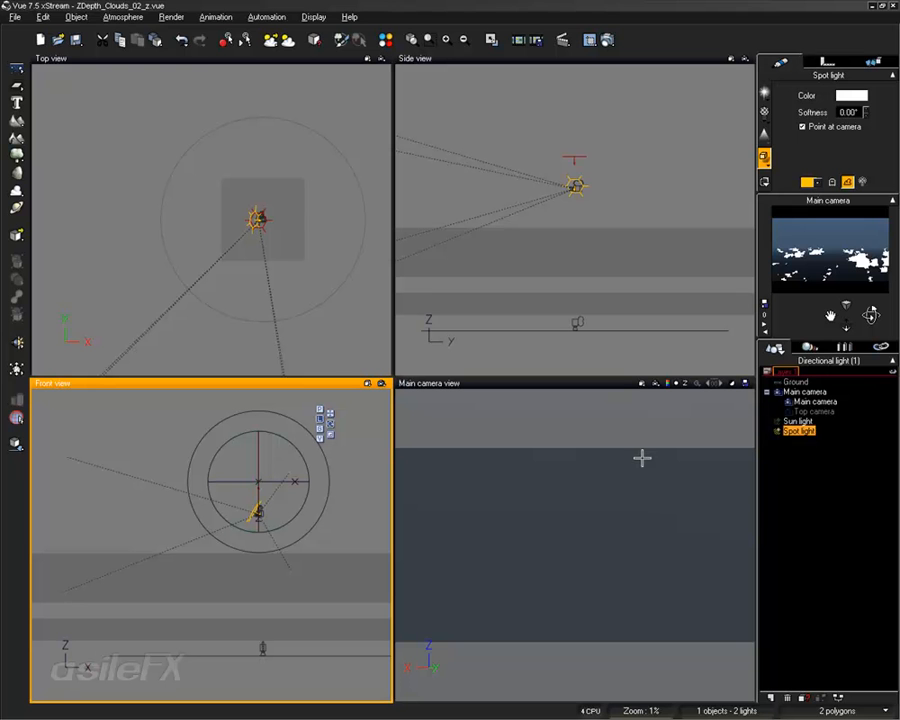
# Undo the replacement of the spot light and reselect the spot light.
pyautogui.click(45, 17)
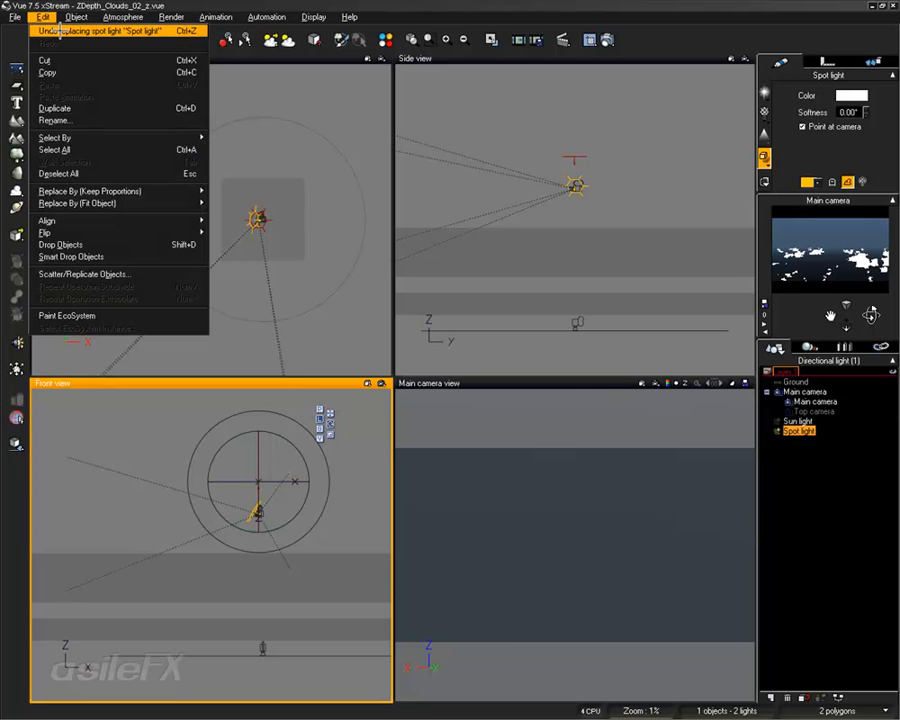
pyautogui.click(44, 29)
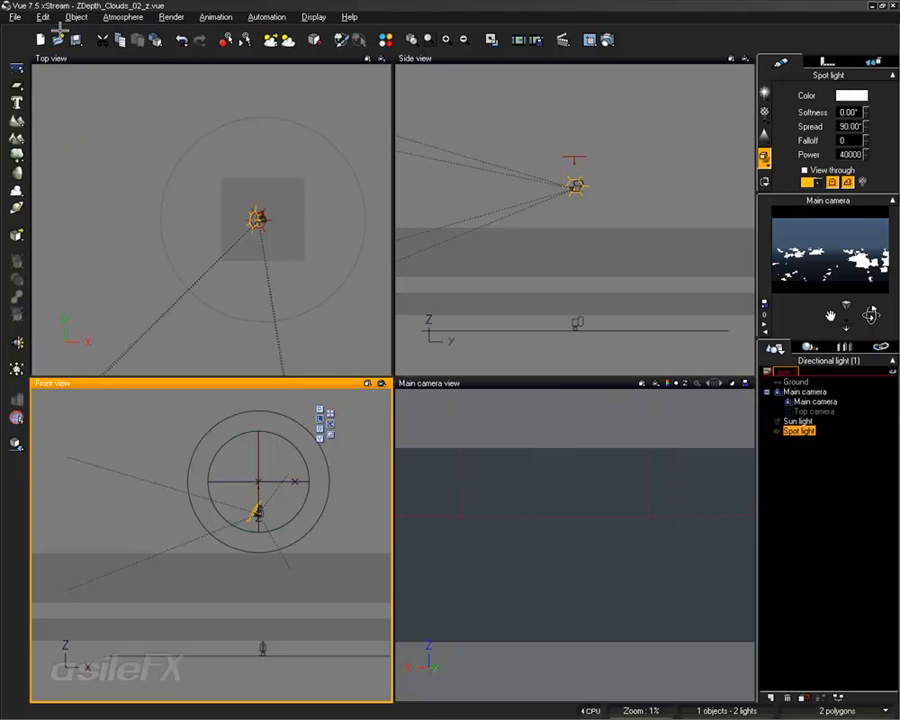
pyautogui.click(811, 470)
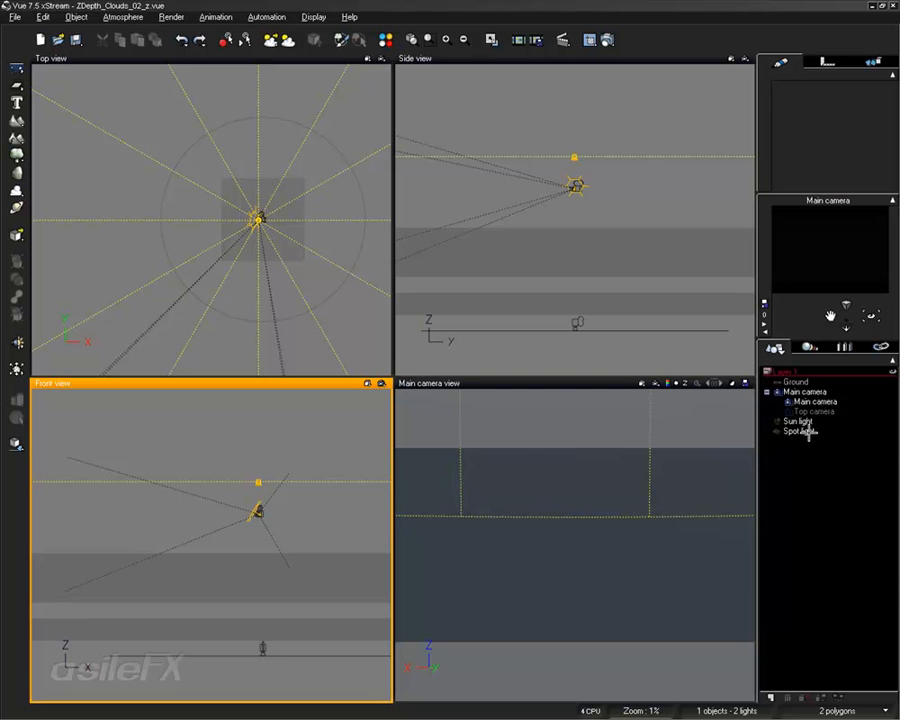
pyautogui.click(805, 432)
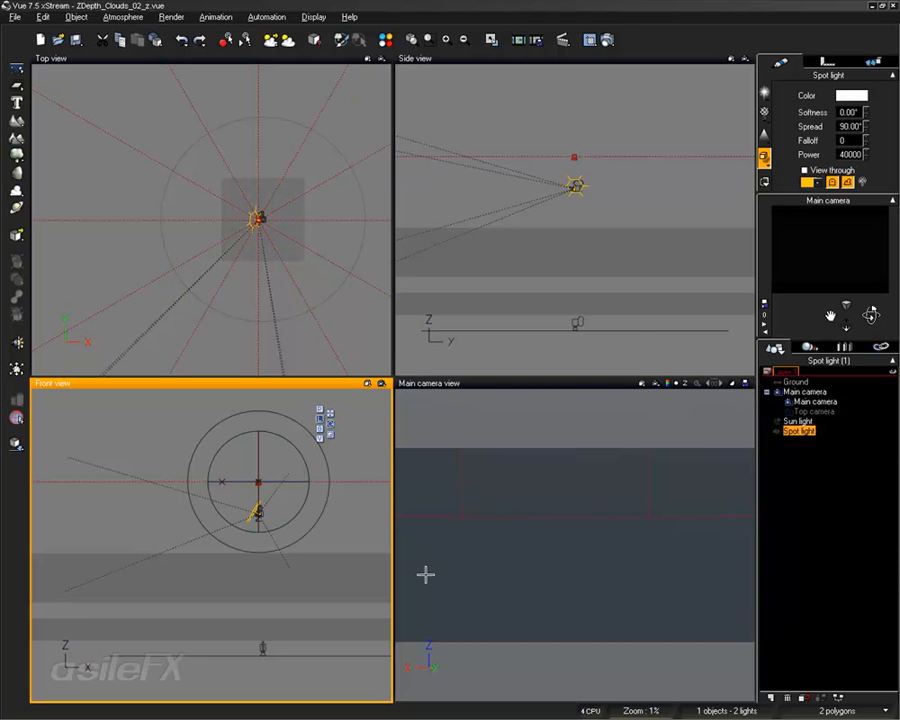
pyautogui.click(120, 17)
pyautogui.click(133, 77)
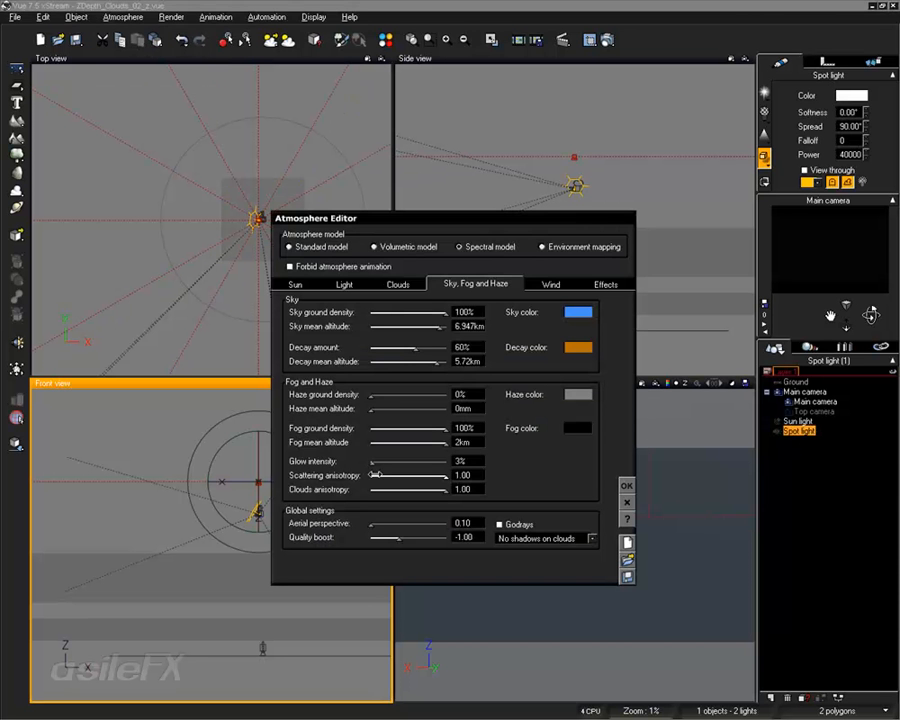
pyautogui.click(295, 284)
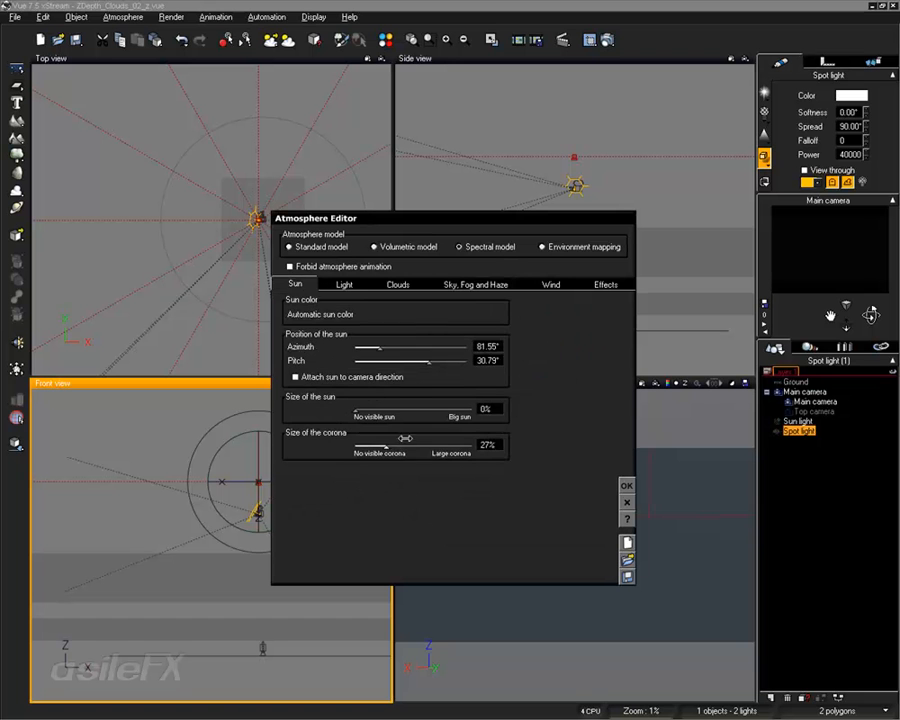
pyautogui.click(344, 284)
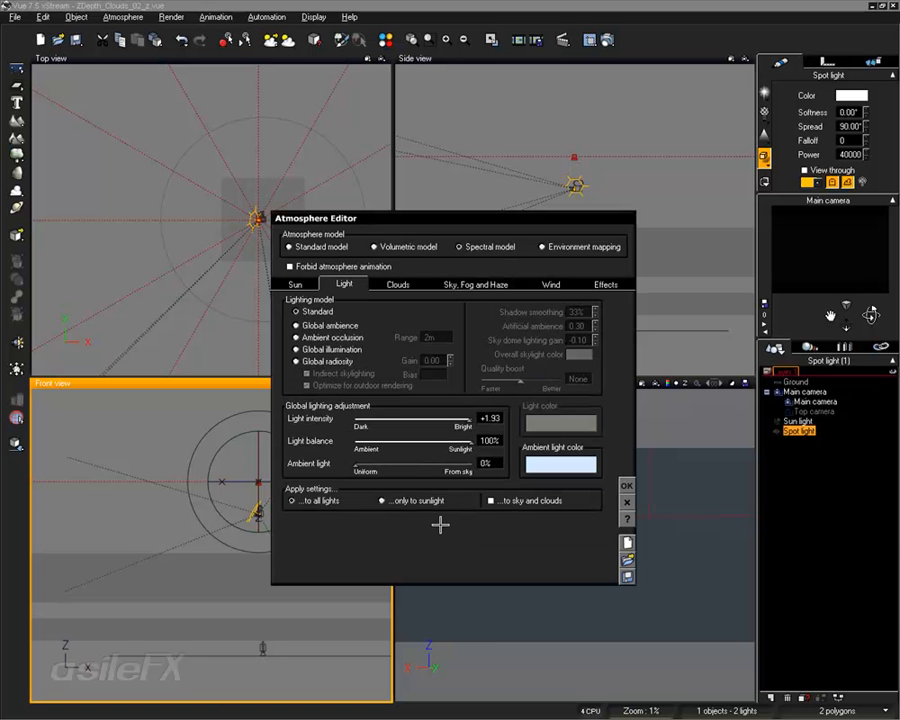
pyautogui.click(408, 503)
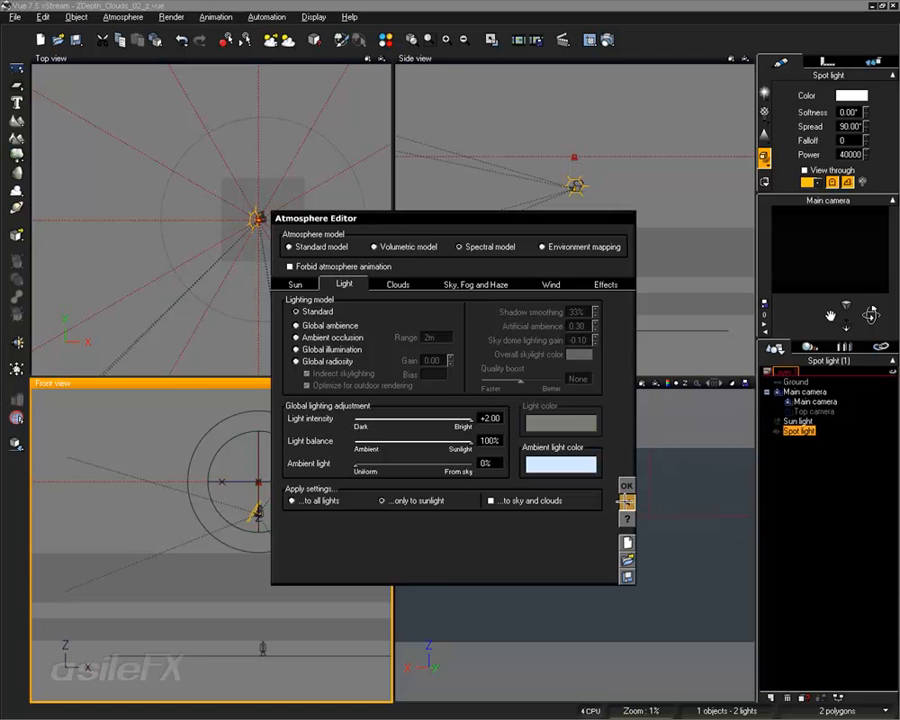
pyautogui.click(628, 503)
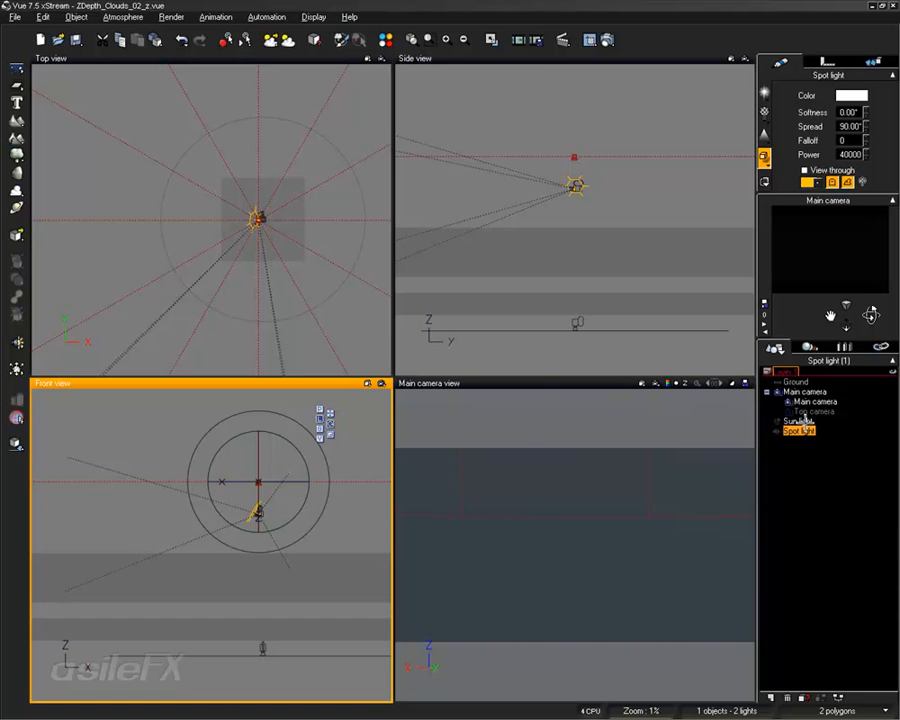
# Switch the spot light's attenuation to Custom and give it a flat profile at 1.00 across the full distance.
pyautogui.click(764, 157)
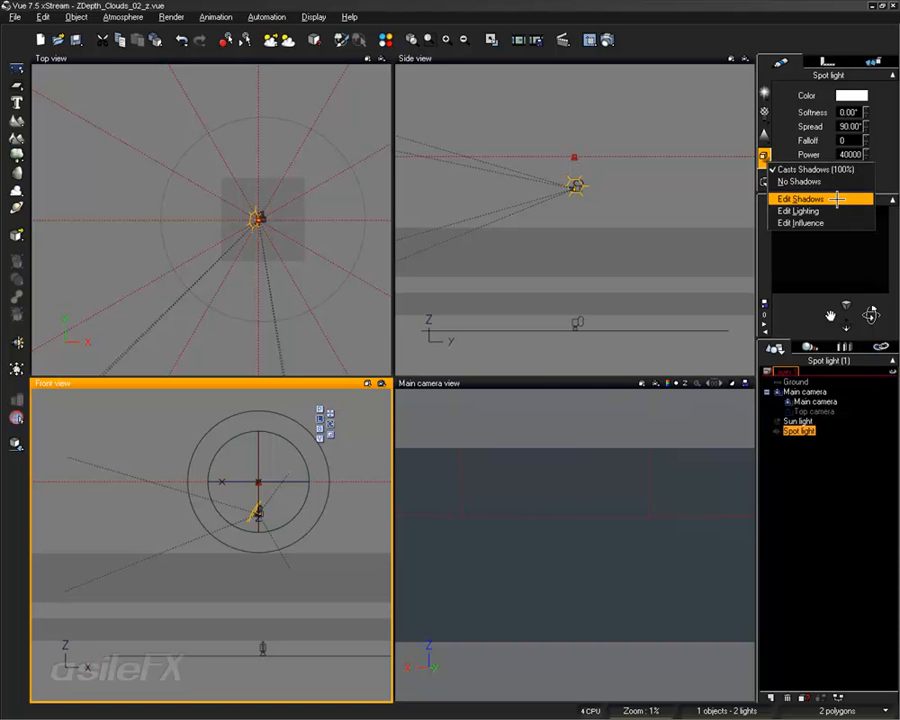
pyautogui.click(805, 199)
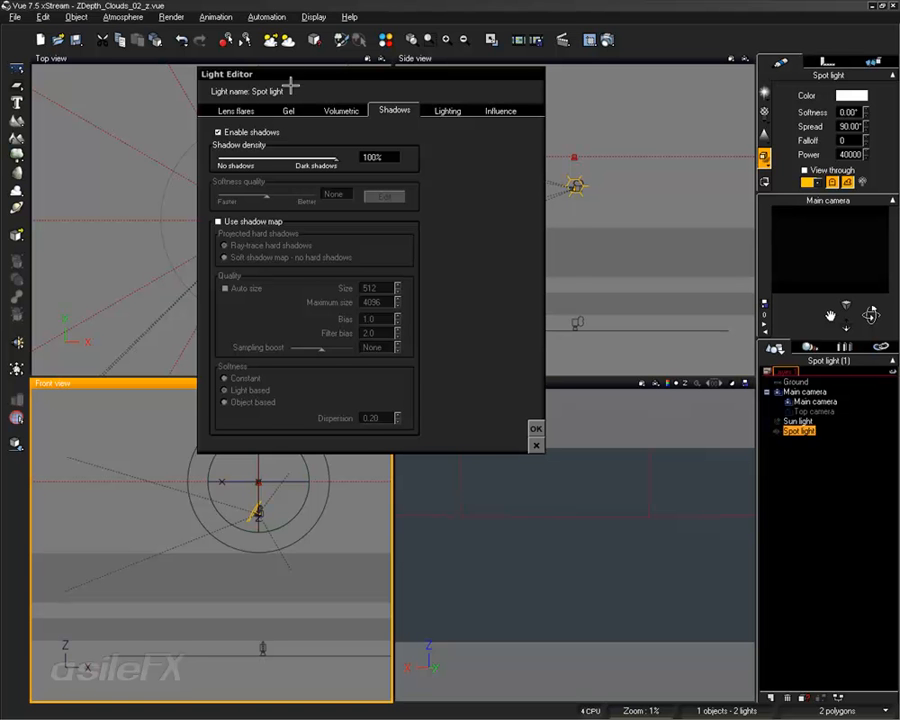
pyautogui.moveTo(289, 73); pyautogui.dragTo(307, 90)
pyautogui.click(487, 121)
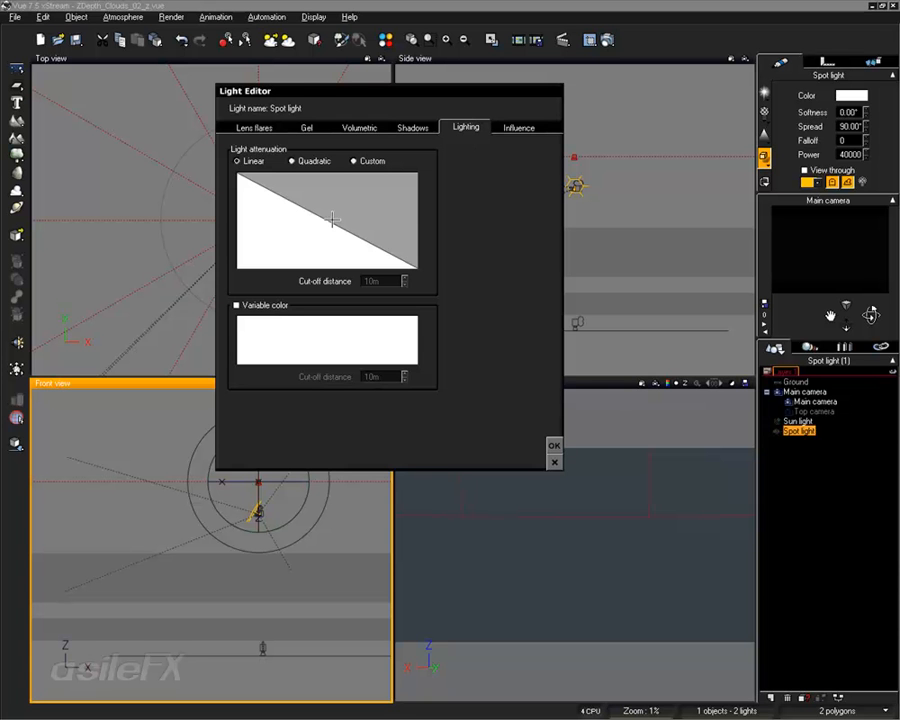
pyautogui.click(368, 160)
pyautogui.rightClick(385, 212)
pyautogui.click(408, 218)
pyautogui.moveTo(559, 357); pyautogui.dragTo(585, 161)
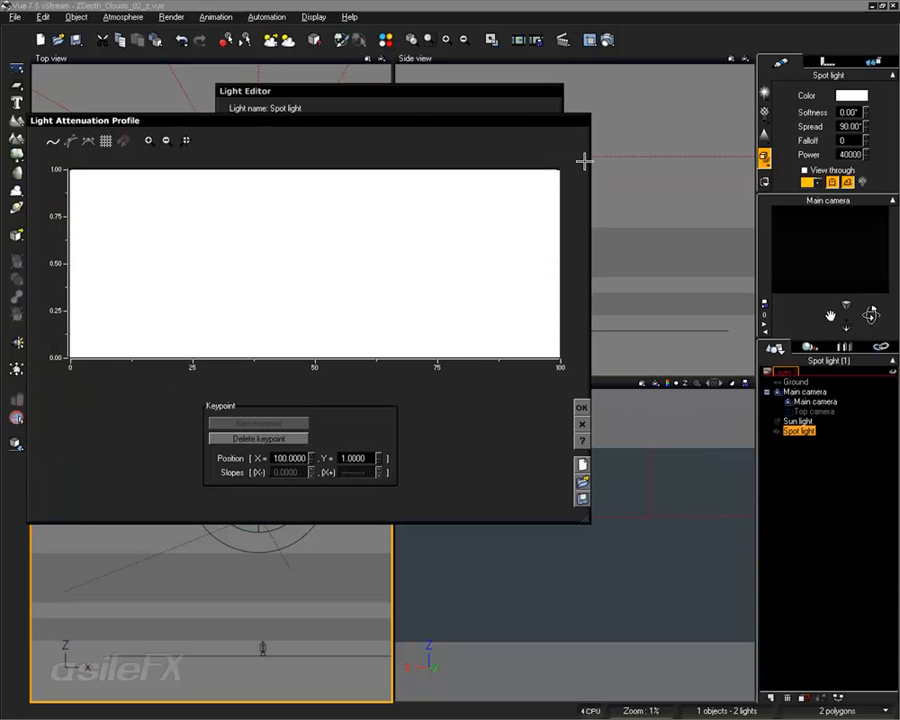
pyautogui.click(580, 408)
# Set the spot light's attenuation cut-off distance to 100000 m and apply the light settings.
pyautogui.click(379, 281)
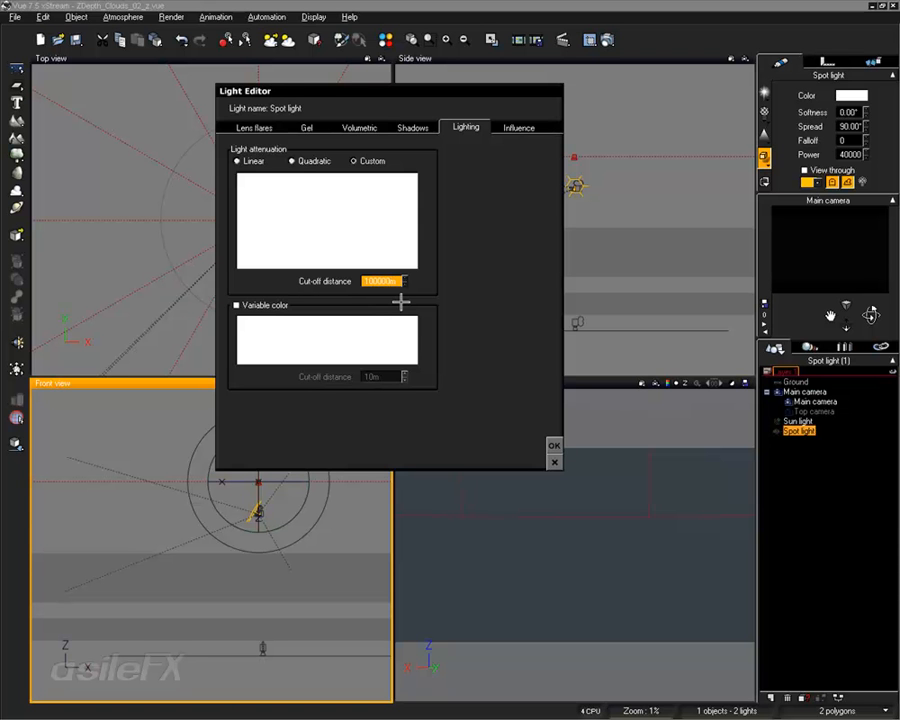
pyautogui.write('100000km')
pyautogui.click(554, 445)
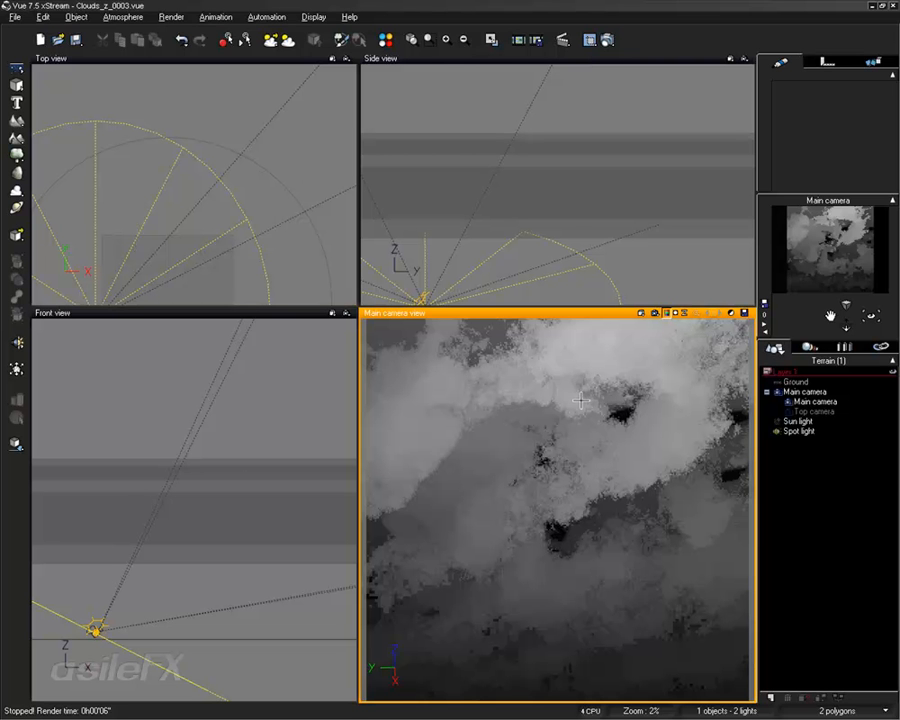
# In the Clouds_z_0003 scene, delete the spot light and add a point light in its place.
pyautogui.click(228, 559)
pyautogui.moveTo(228, 559); pyautogui.dragTo(292, 455)
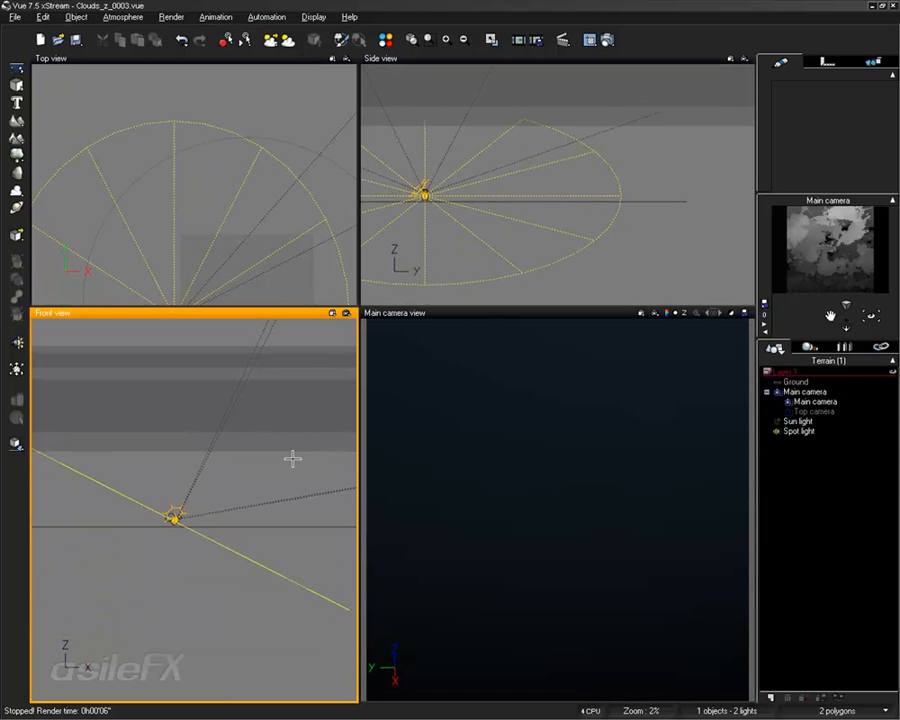
pyautogui.moveTo(281, 440); pyautogui.dragTo(261, 495)
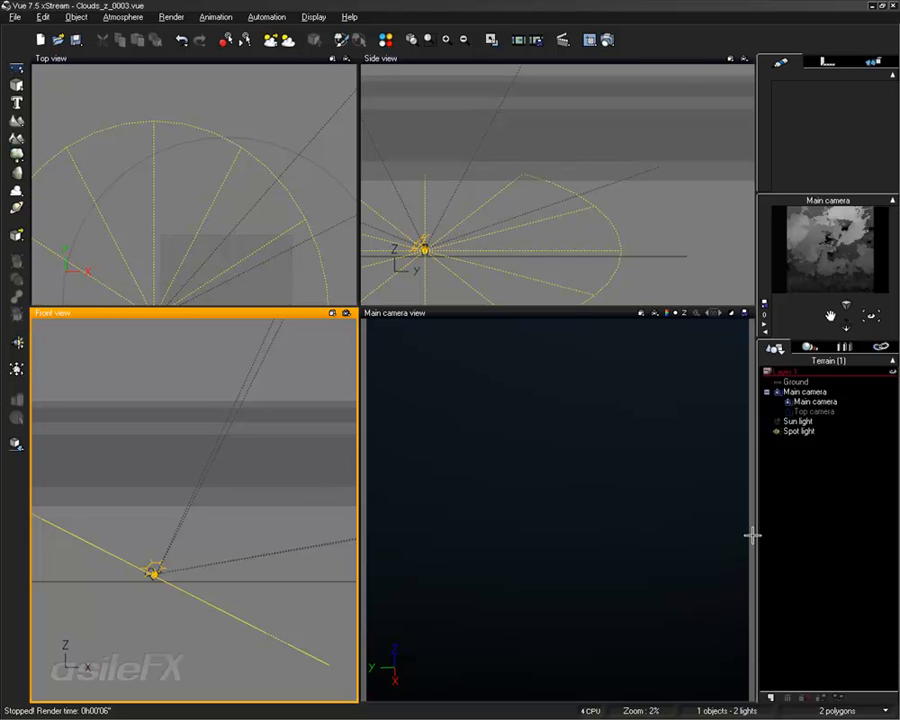
pyautogui.click(798, 431)
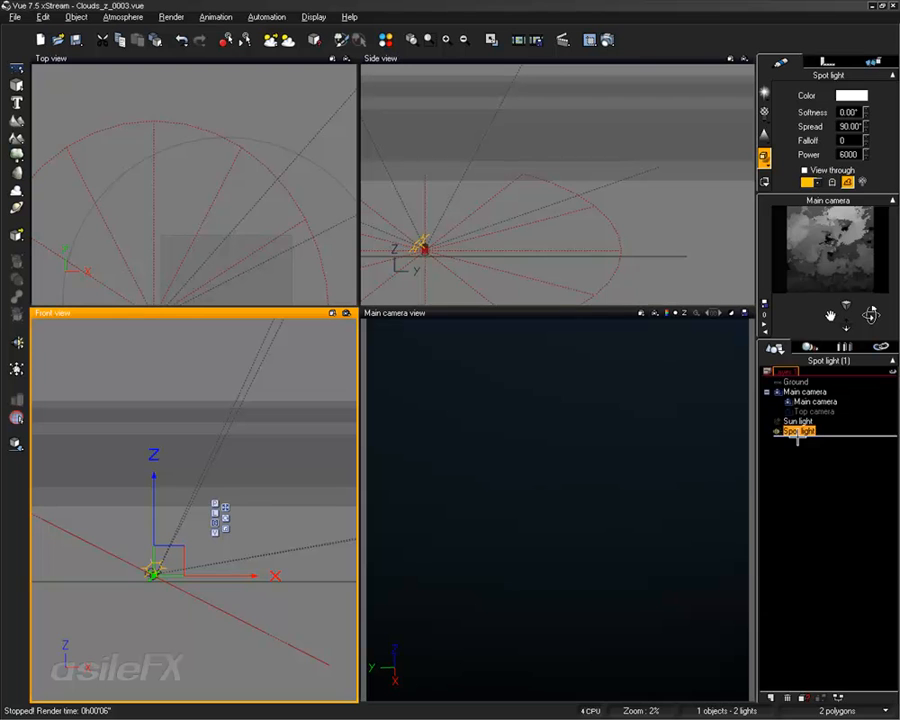
pyautogui.press('Delete')
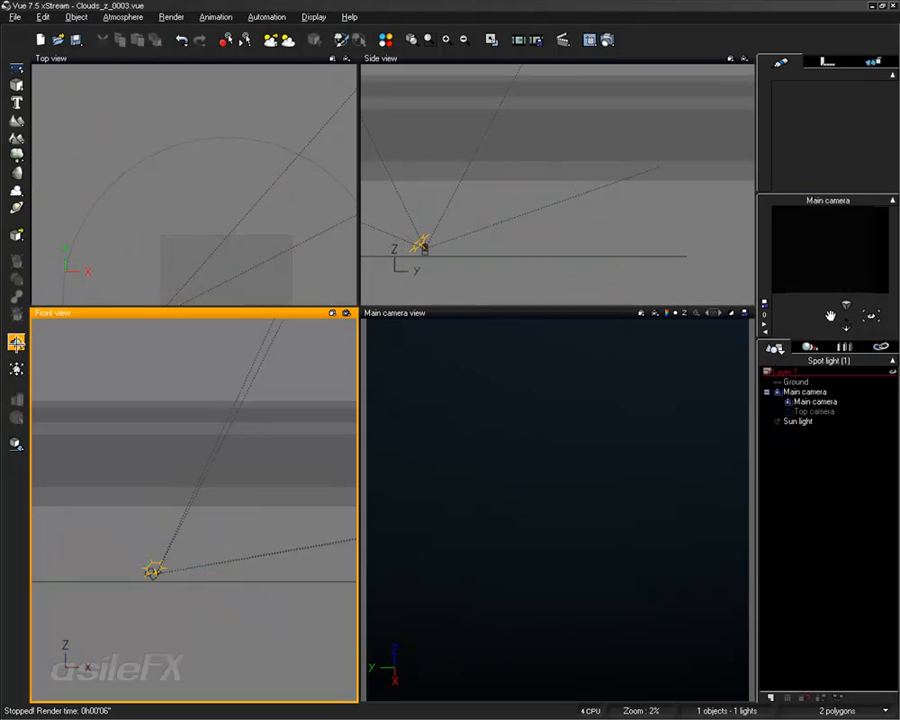
pyautogui.moveTo(16, 341); pyautogui.dragTo(38, 342)
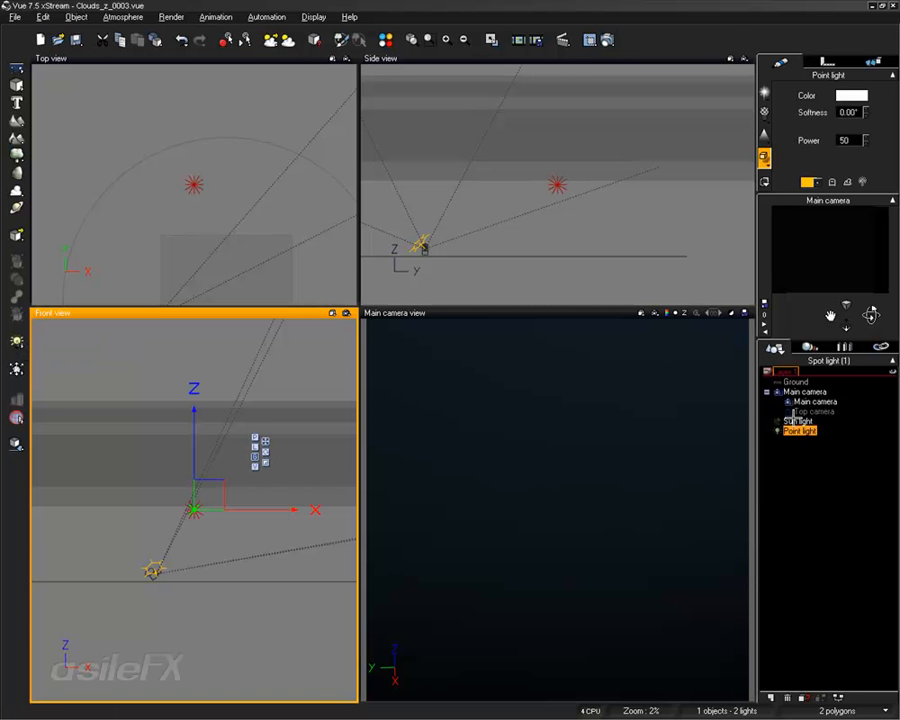
# Add an External Dependency input node to the point light's function graph and link it to Main camera / Position.
pyautogui.click(838, 697)
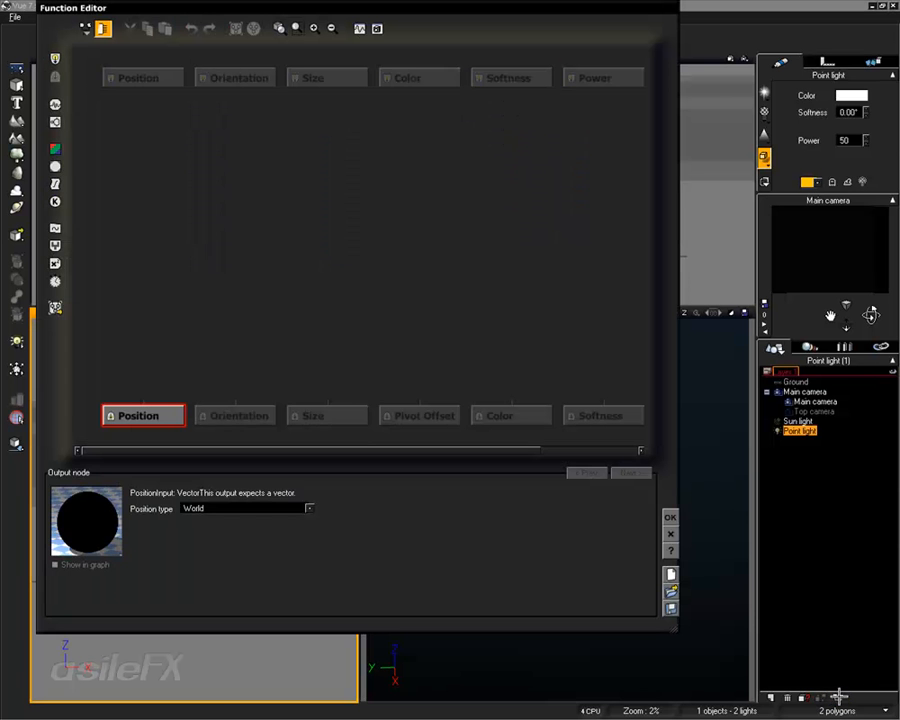
pyautogui.click(161, 237)
pyautogui.rightClick(147, 240)
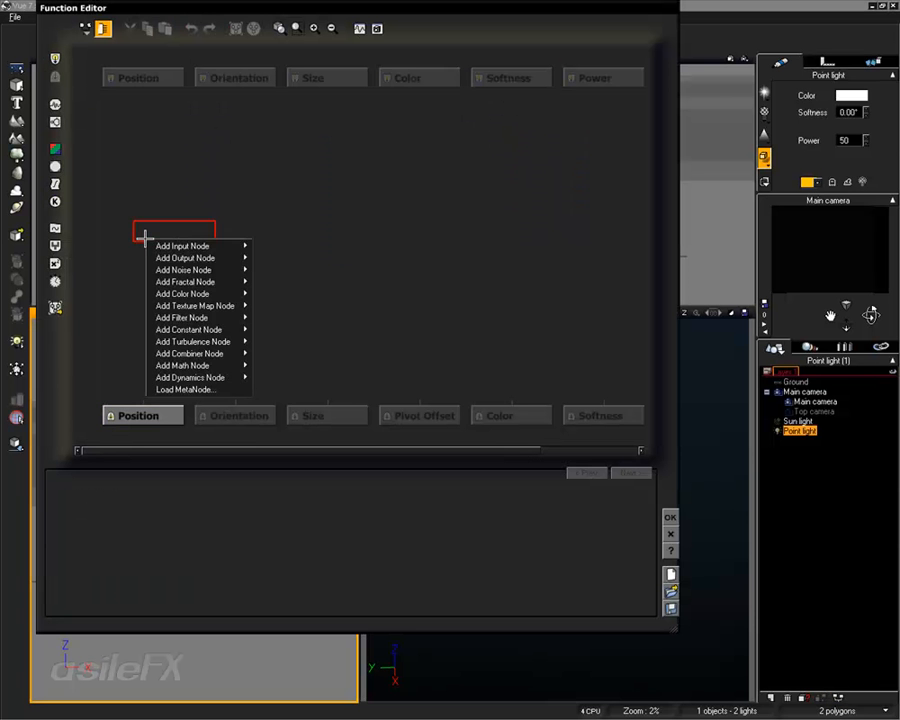
pyautogui.moveTo(189, 246)
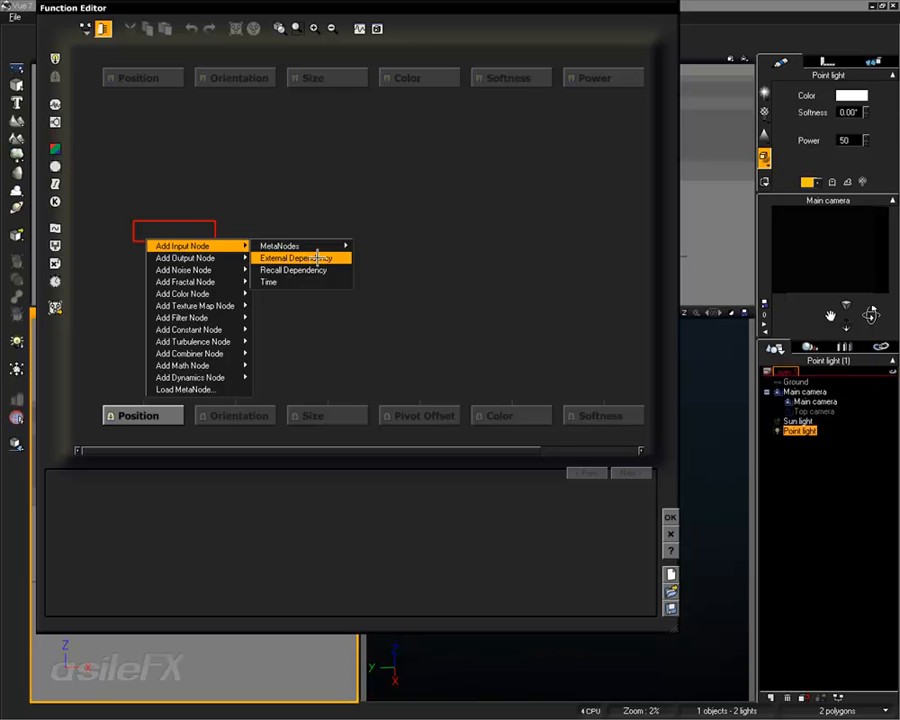
pyautogui.click(312, 258)
pyautogui.click(273, 518)
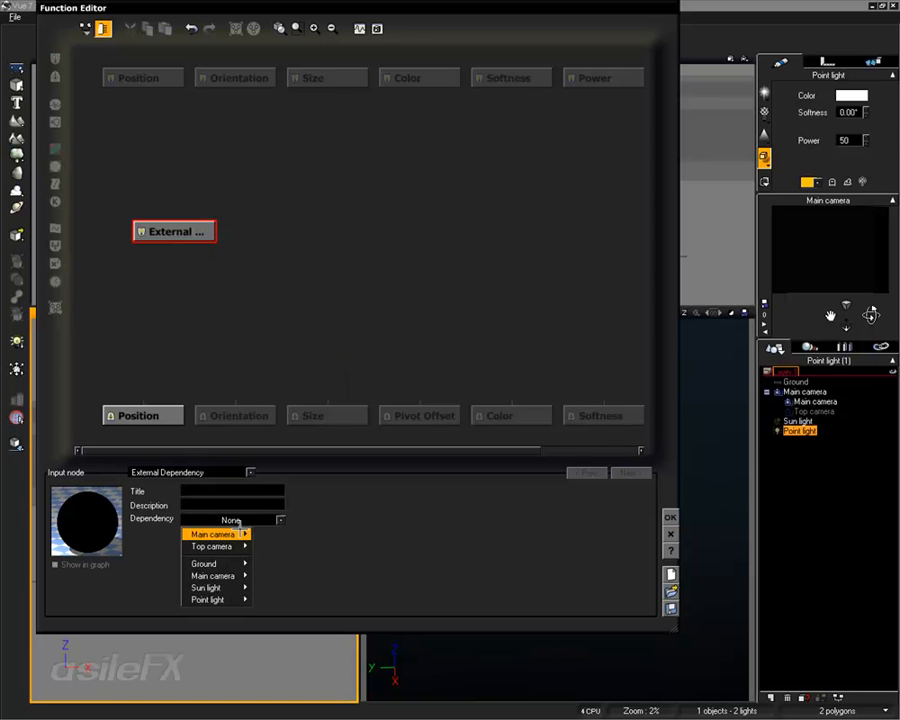
pyautogui.click(280, 534)
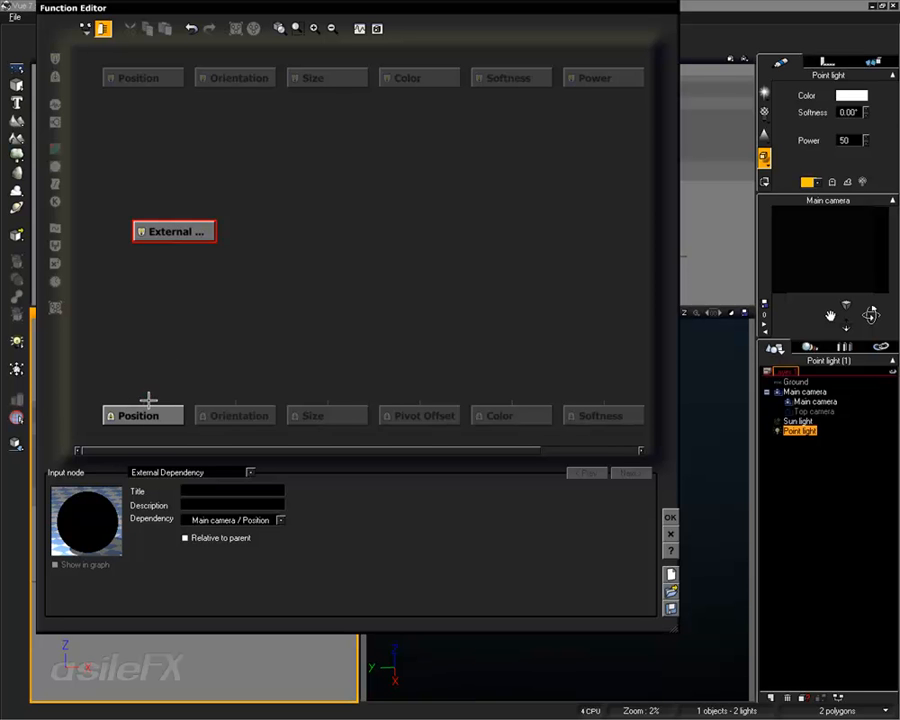
# Place the External Dependency node above the Position output, connect the two, and accept the function graph.
pyautogui.click(165, 412)
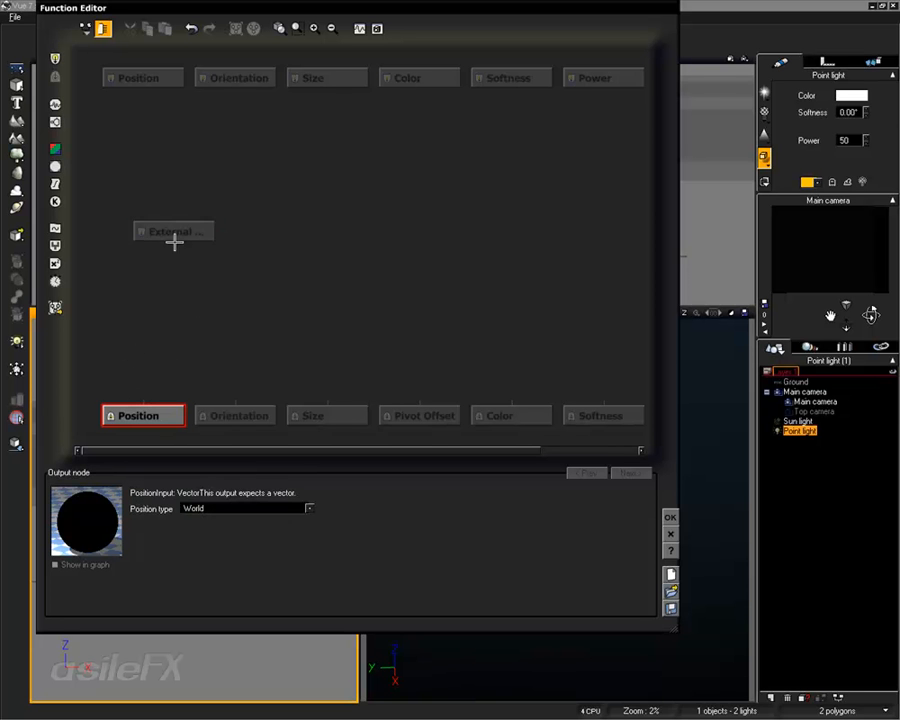
pyautogui.moveTo(206, 224); pyautogui.dragTo(175, 286)
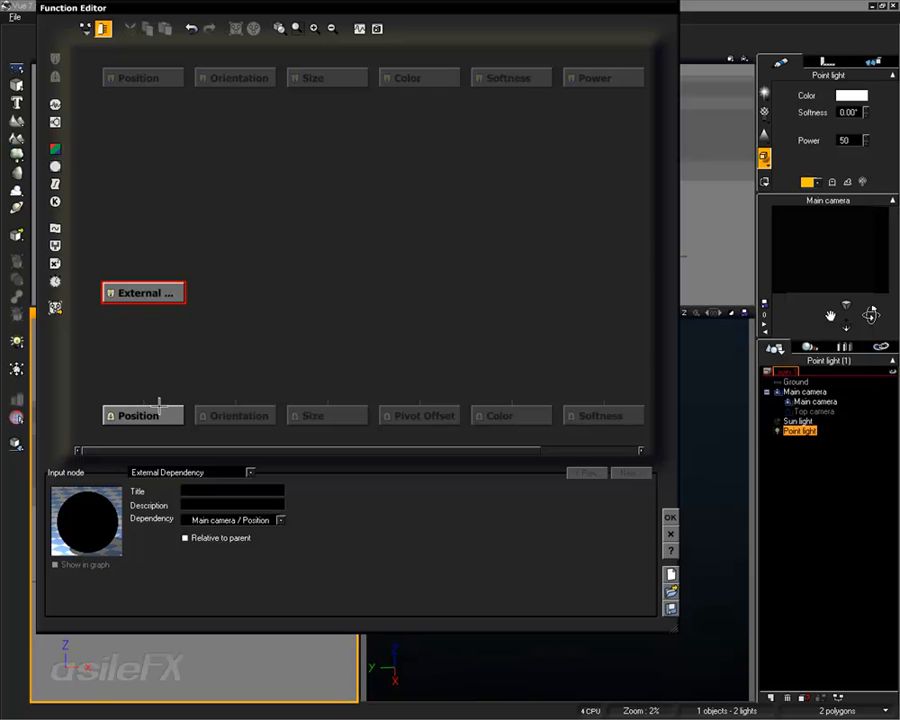
pyautogui.moveTo(143, 403); pyautogui.dragTo(153, 307)
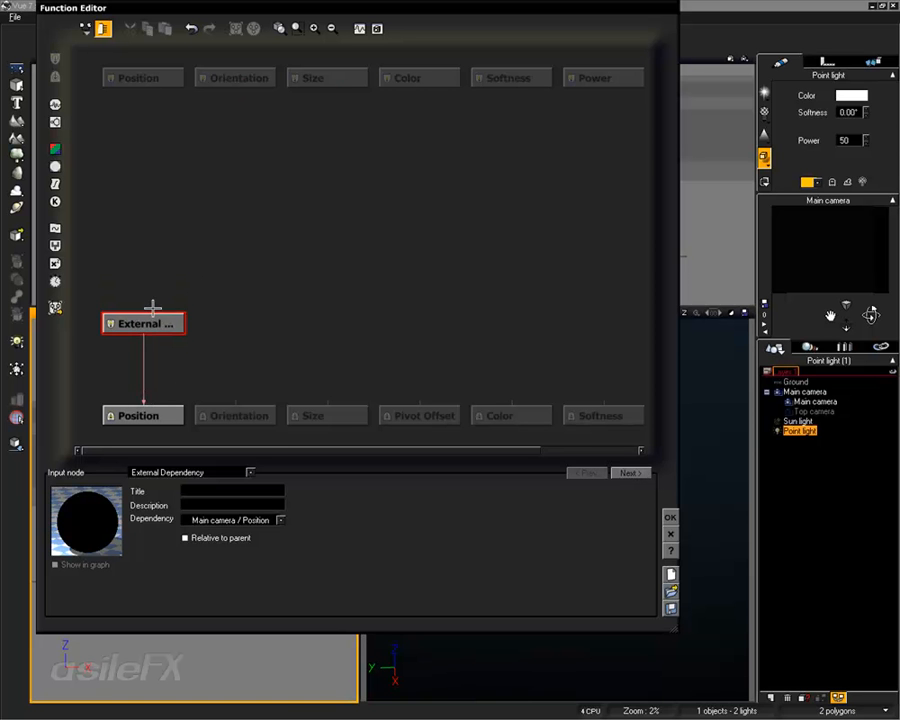
pyautogui.click(670, 517)
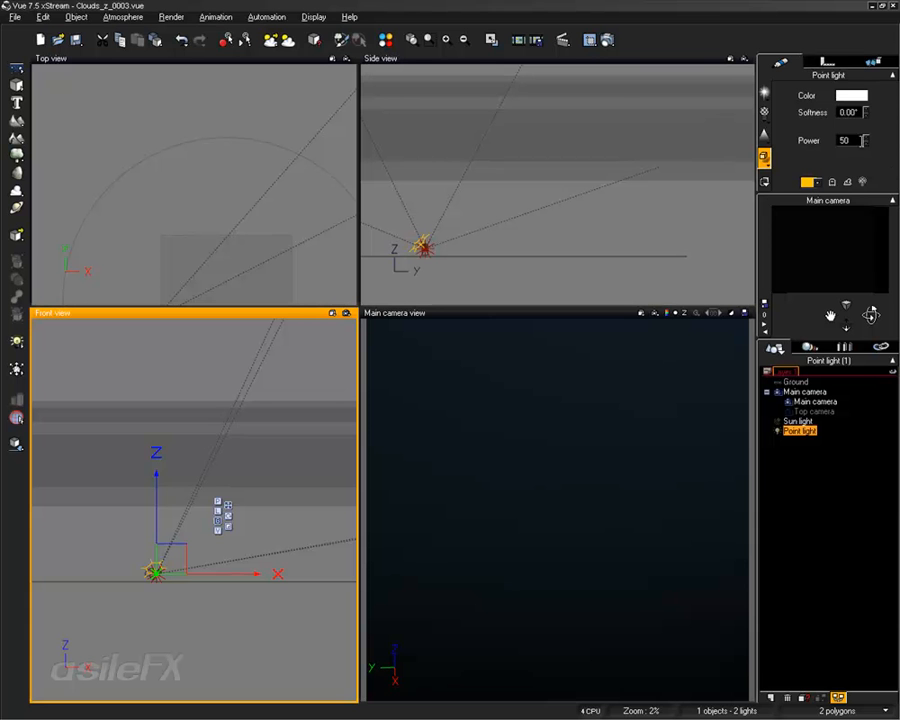
# Set the point light's power to 5000, let it influence spectral clouds, and test-render the main camera view.
pyautogui.click(856, 142)
pyautogui.write('5000')
pyautogui.press('Return')
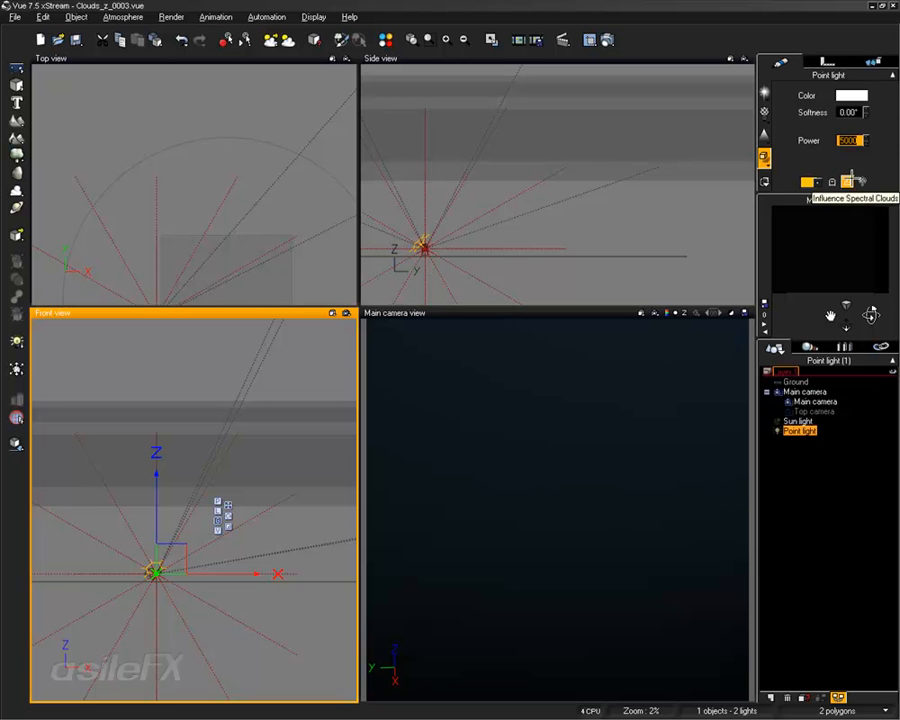
pyautogui.click(851, 182)
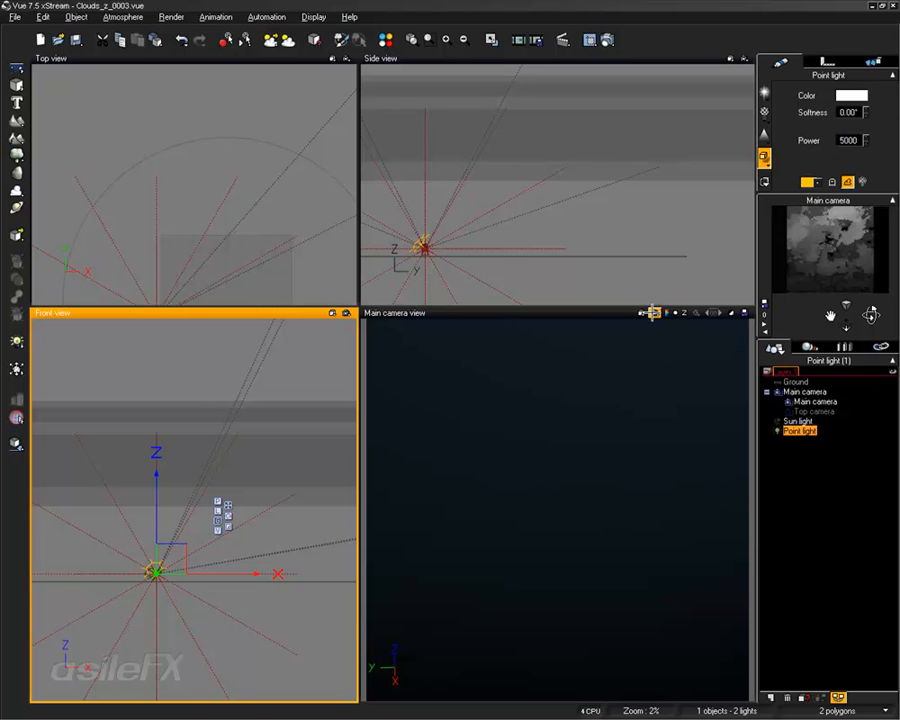
pyautogui.click(650, 311)
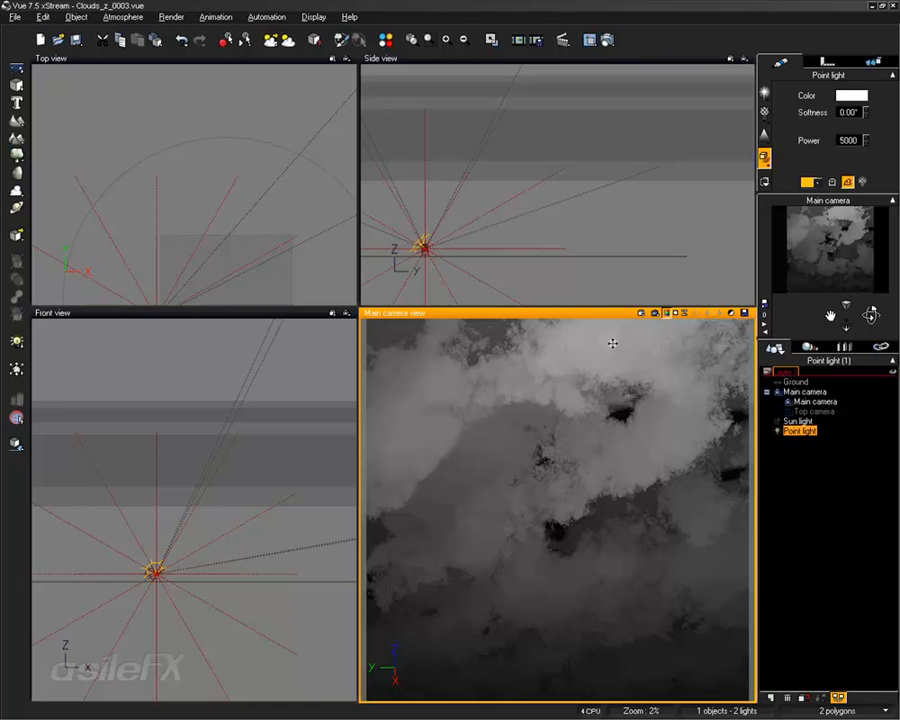
# Raise the main camera into the cloud layers to a height of about 748 m and briefly test-render its view.
pyautogui.click(812, 401)
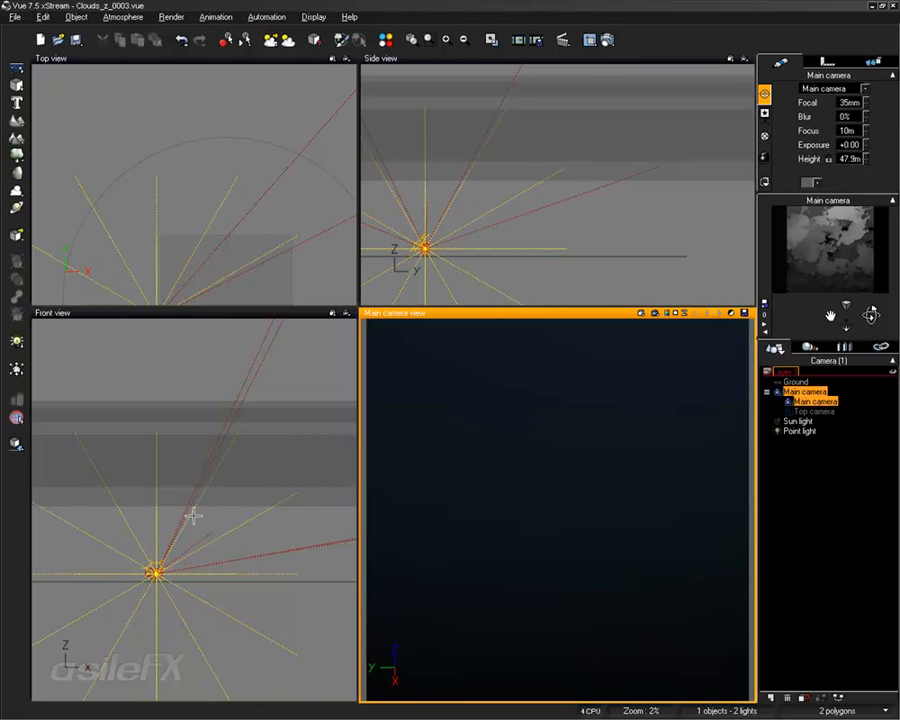
pyautogui.click(232, 514)
pyautogui.moveTo(210, 545); pyautogui.dragTo(195, 440)
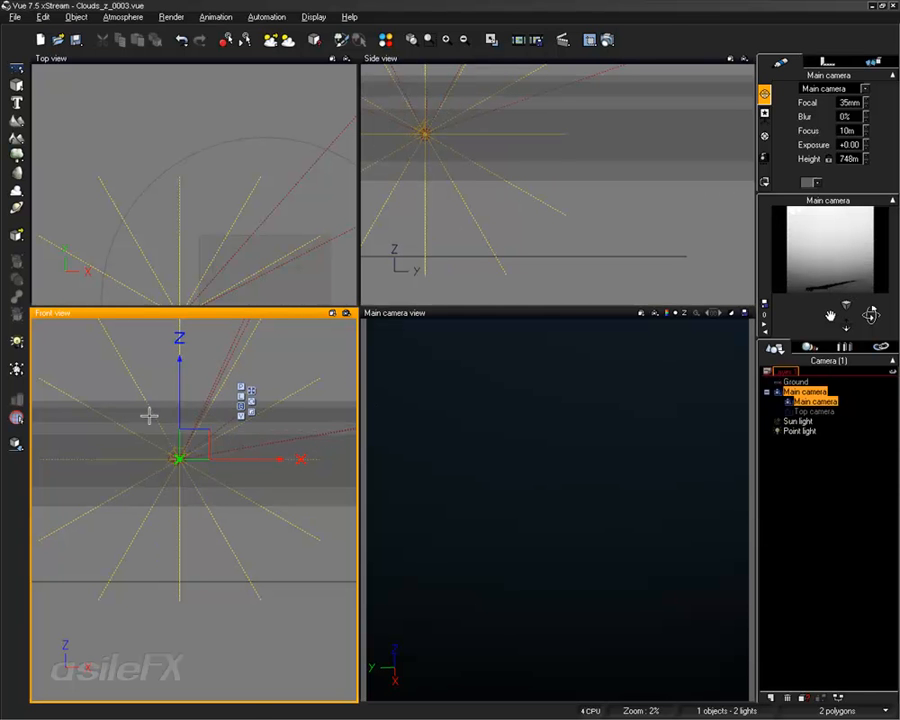
pyautogui.click(647, 312)
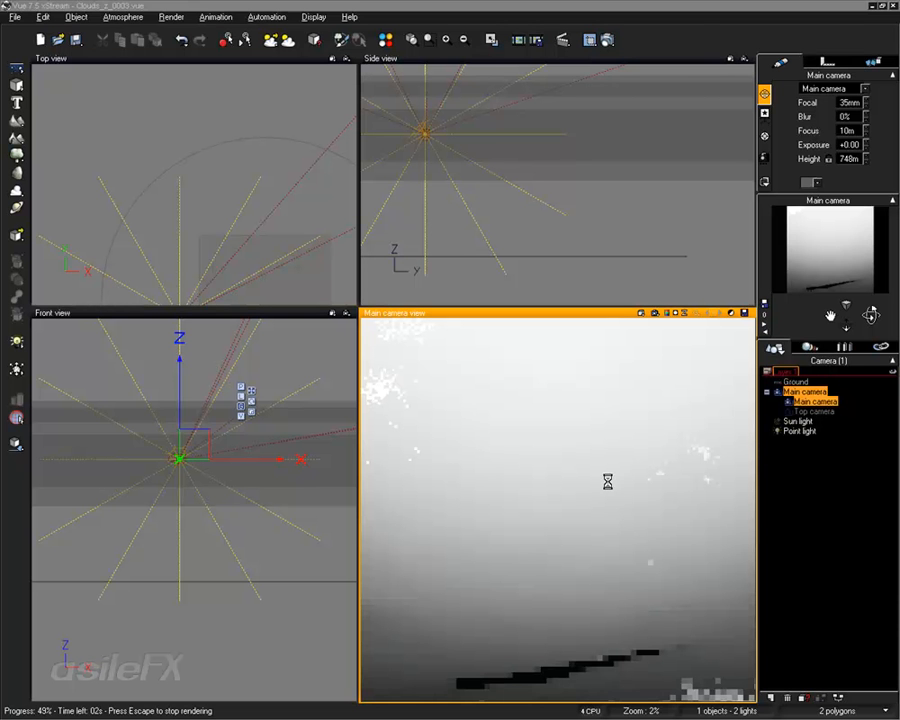
pyautogui.press('Escape')
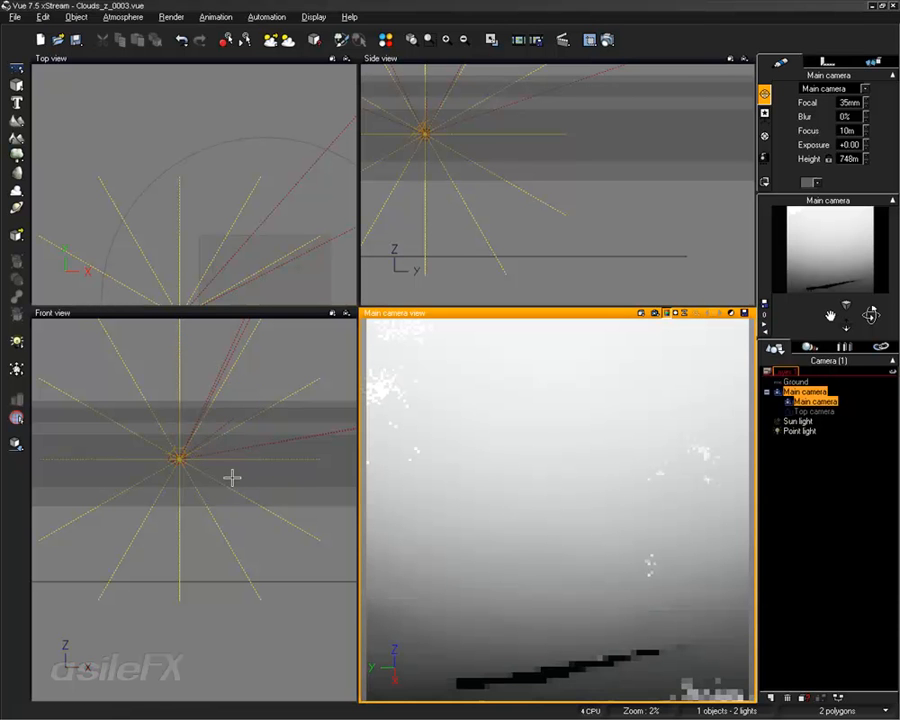
# Shift the main camera sideways within the cloud layers at a height of about 632 m and turn its viewing direction.
pyautogui.moveTo(201, 511); pyautogui.dragTo(159, 534, button='right')
pyautogui.moveTo(168, 469); pyautogui.dragTo(131, 488)
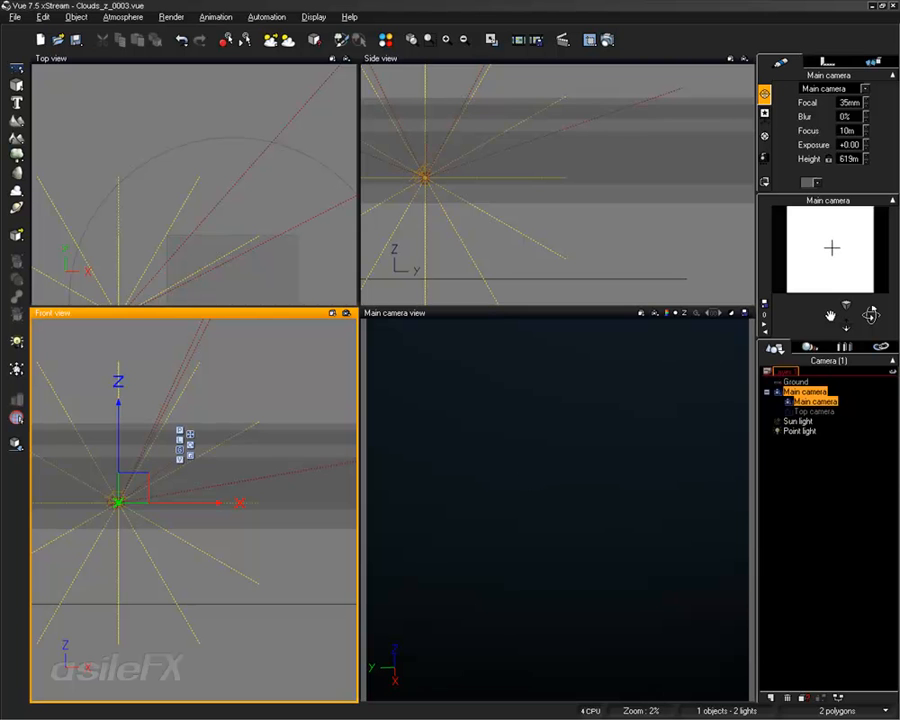
pyautogui.click(436, 516)
pyautogui.moveTo(156, 395); pyautogui.dragTo(201, 398, button='right')
pyautogui.moveTo(182, 486); pyautogui.dragTo(78, 485)
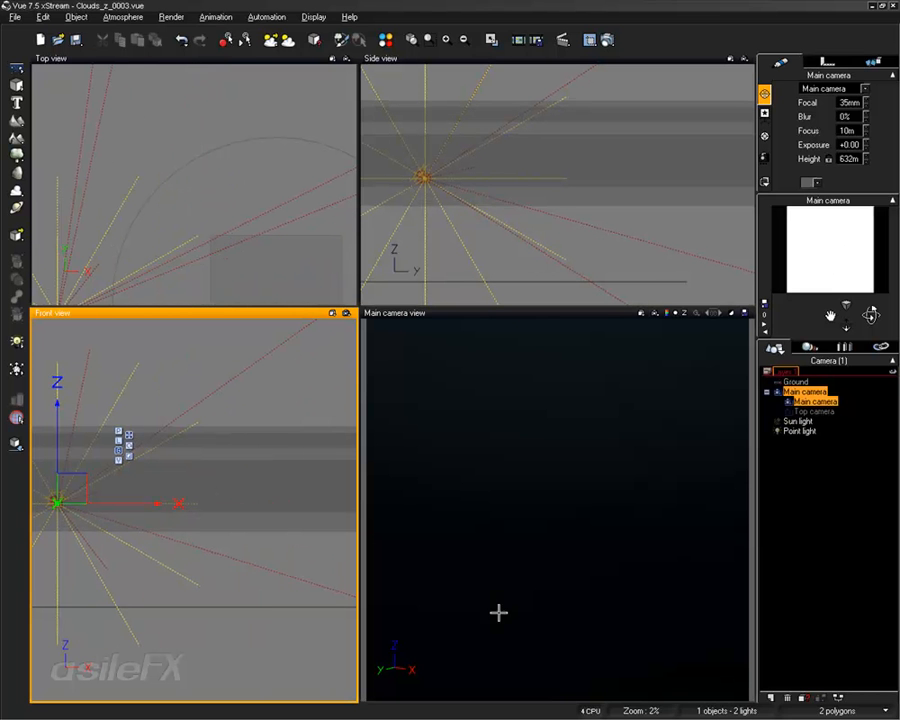
# Raise the main camera above the cloud layers to a height of about 1.2 km and adjust its viewing direction.
pyautogui.moveTo(211, 476); pyautogui.dragTo(307, 543, button='right')
pyautogui.moveTo(175, 551); pyautogui.dragTo(176, 466)
pyautogui.click(559, 528)
pyautogui.moveTo(560, 528); pyautogui.dragTo(530, 454, button='right')
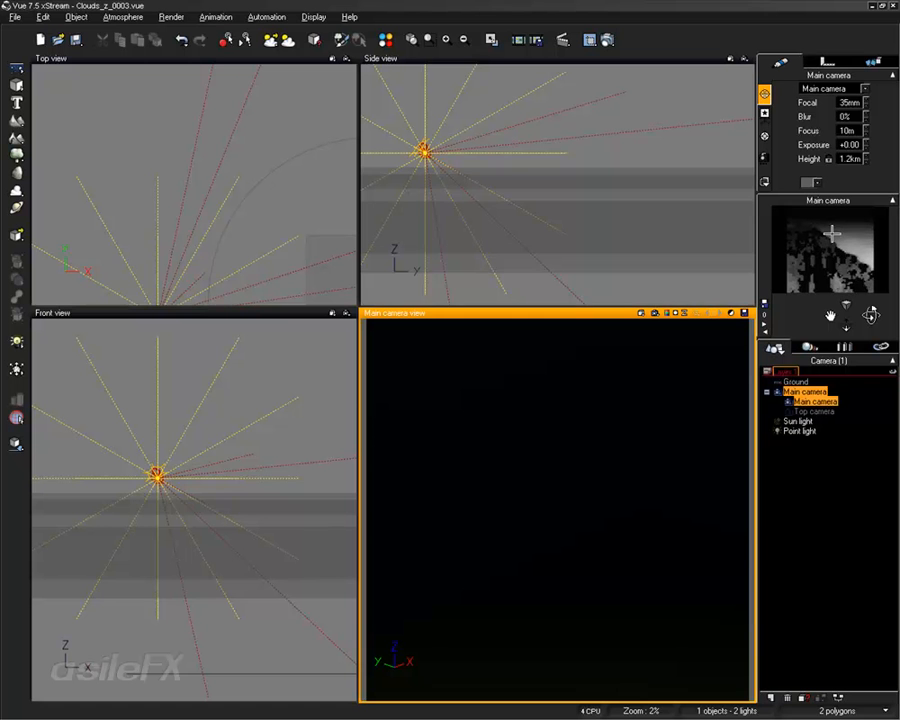
# Lower the main camera from above the clouds into the cloud layers to a height of about 615 m and turn its viewing direction.
pyautogui.moveTo(227, 268); pyautogui.dragTo(194, 200, button='right')
pyautogui.click(636, 472)
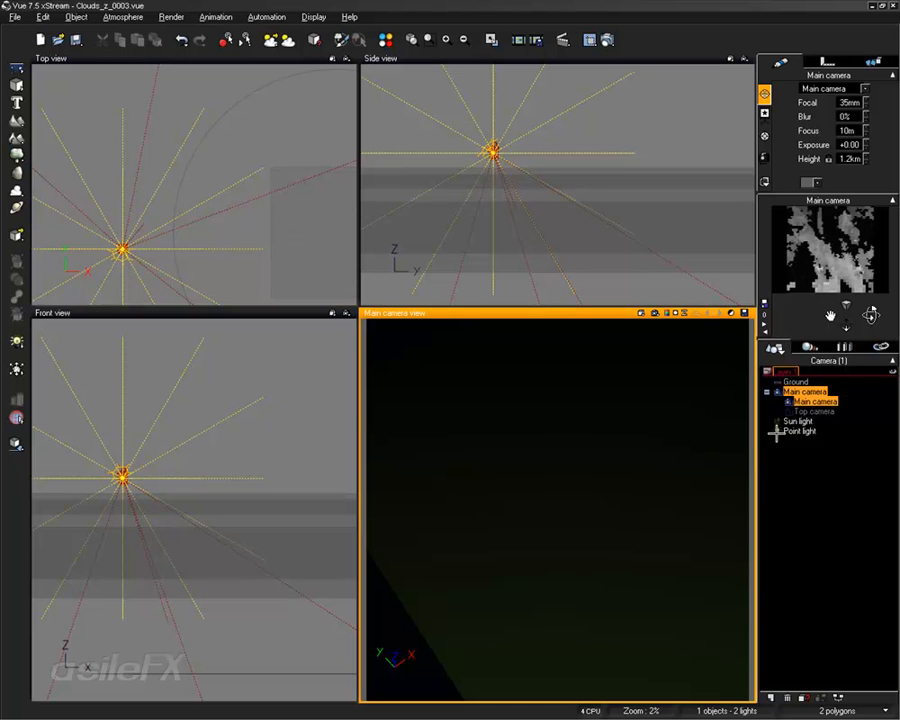
pyautogui.moveTo(208, 238); pyautogui.dragTo(171, 209, button='right')
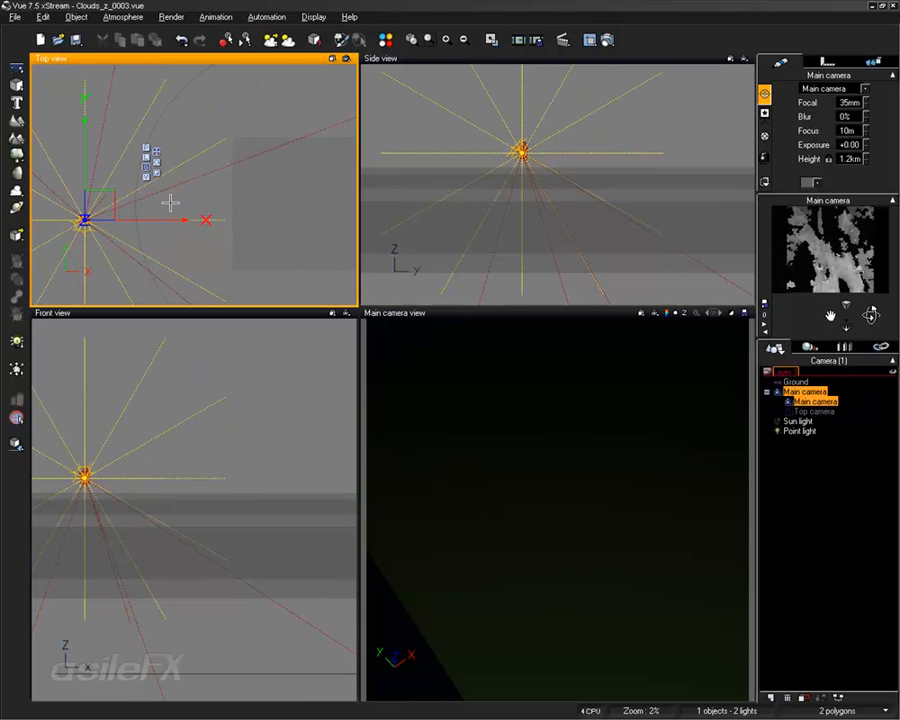
pyautogui.moveTo(167, 408); pyautogui.dragTo(144, 403, button='right')
pyautogui.moveTo(74, 458); pyautogui.dragTo(103, 528)
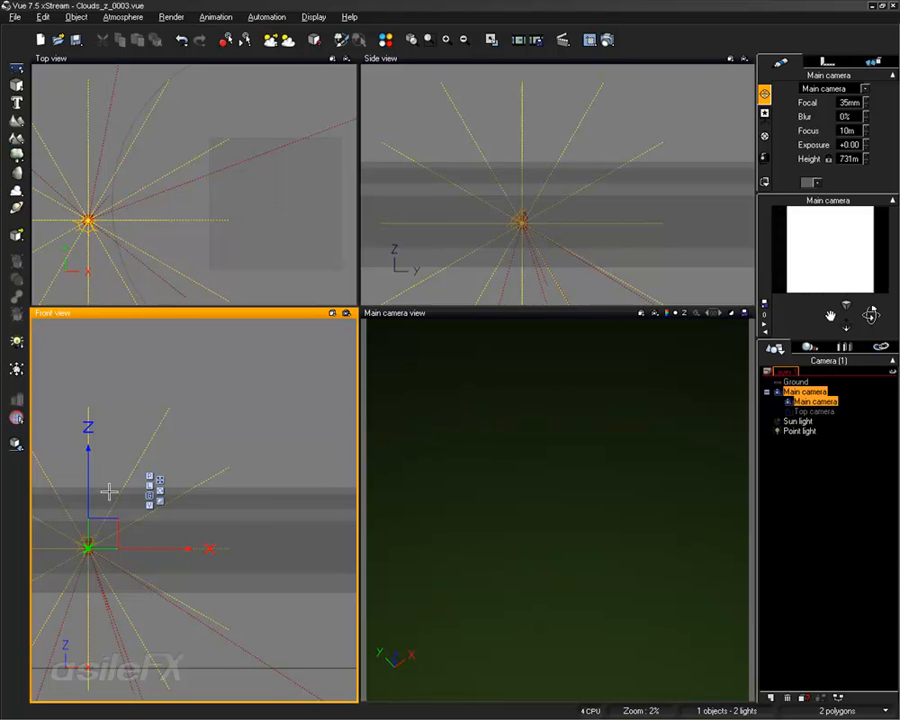
pyautogui.moveTo(104, 536)
pyautogui.mouseDown()
pyautogui.moveTo(104, 552)
pyautogui.moveTo(90, 548)
pyautogui.moveTo(102, 546)
pyautogui.mouseUp()
pyautogui.click(643, 597)
pyautogui.moveTo(643, 597); pyautogui.dragTo(620, 704, button='right')
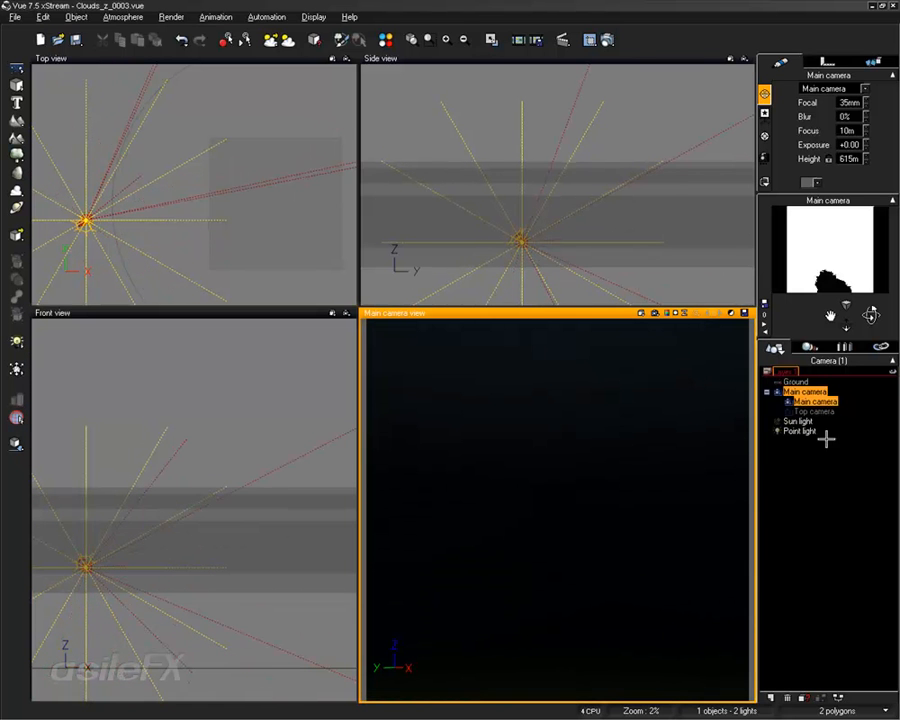
# Shift the main camera sideways through the cloud layers and raise it to a height of about 787 m.
pyautogui.moveTo(516, 424); pyautogui.dragTo(806, 510, button='right')
pyautogui.moveTo(108, 532); pyautogui.dragTo(177, 530, button='right')
pyautogui.moveTo(177, 546); pyautogui.dragTo(288, 546)
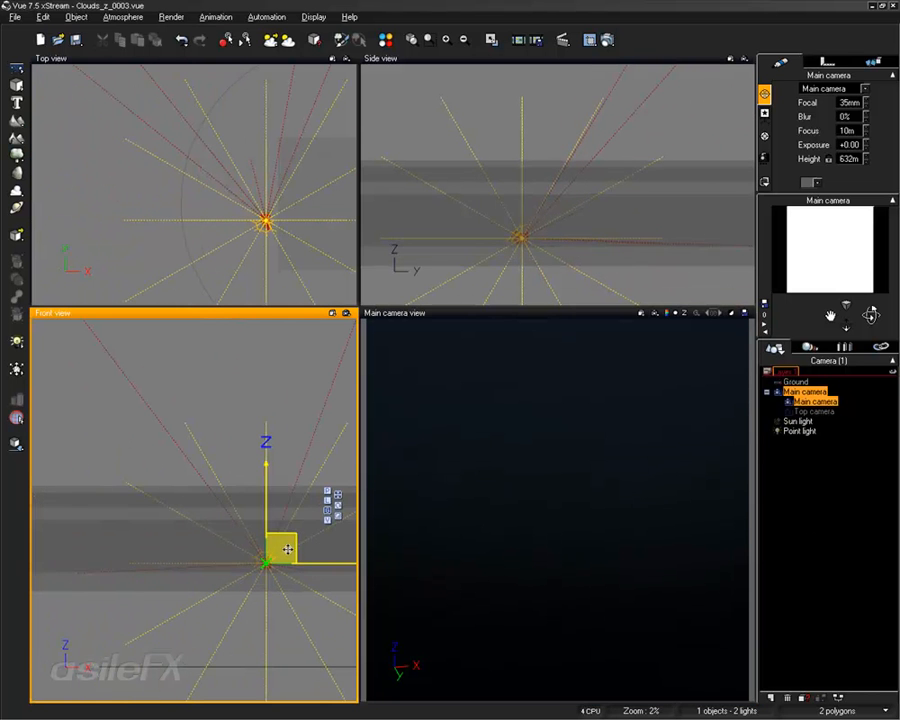
pyautogui.moveTo(271, 596); pyautogui.dragTo(104, 592, button='right')
pyautogui.moveTo(94, 548); pyautogui.dragTo(34, 526)
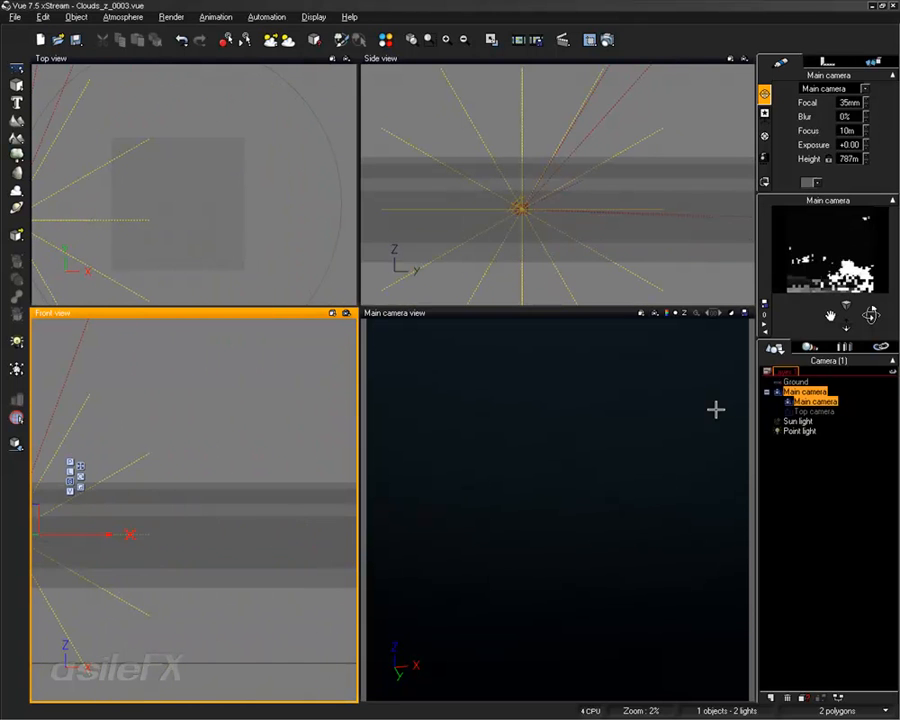
# Turn the main camera's viewing direction and briefly test-render its enlarged view.
pyautogui.doubleClick(587, 312)
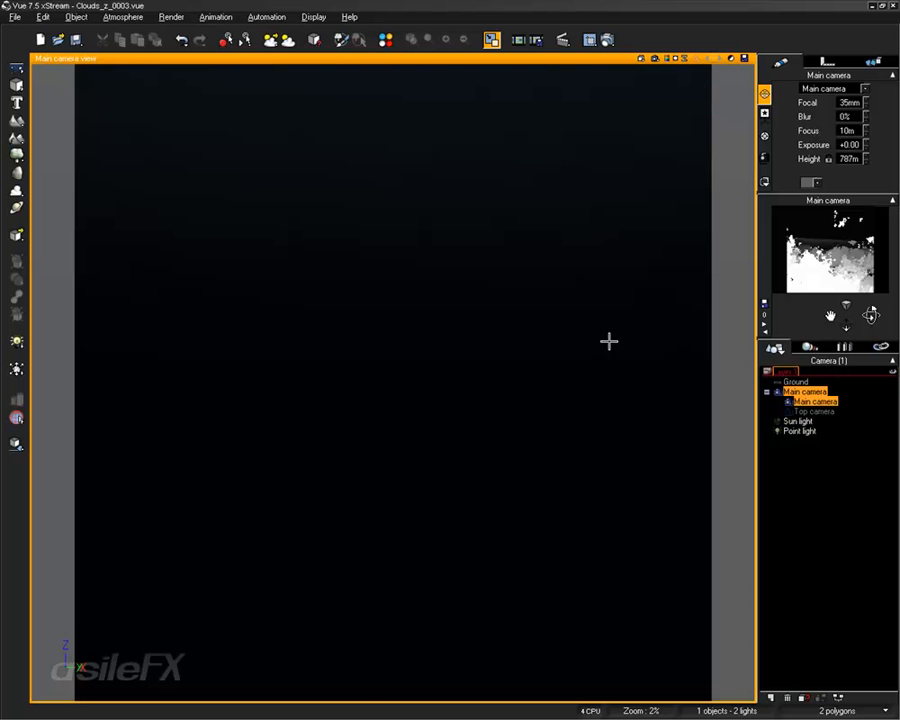
pyautogui.doubleClick(548, 59)
pyautogui.moveTo(190, 464); pyautogui.dragTo(339, 435, button='right')
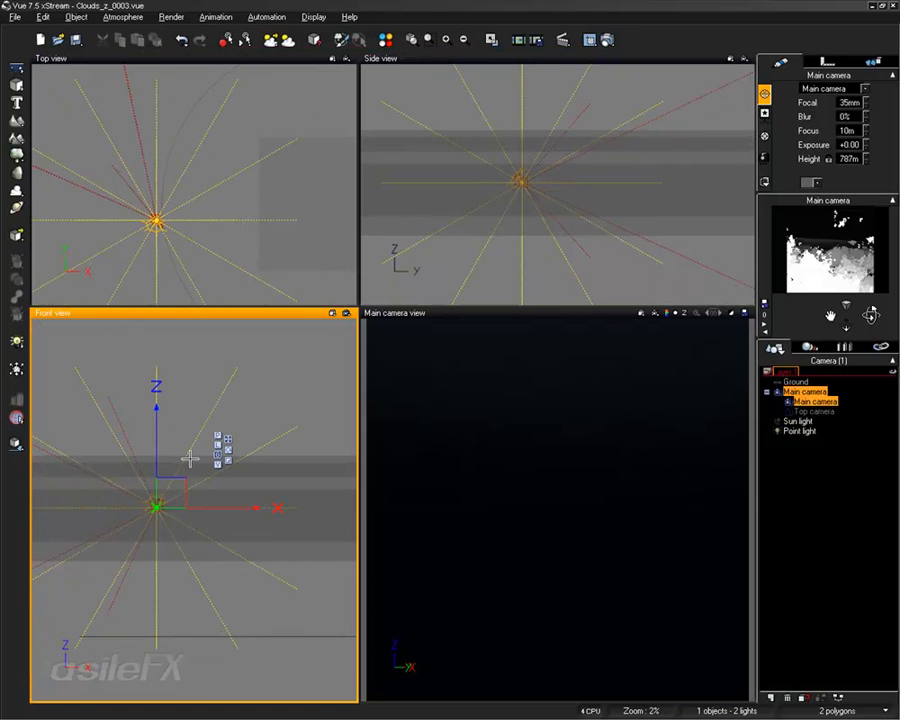
pyautogui.keyDown('ctrl'); pyautogui.moveTo(153, 609); pyautogui.dragTo(190, 459, button='right'); pyautogui.keyUp('ctrl')
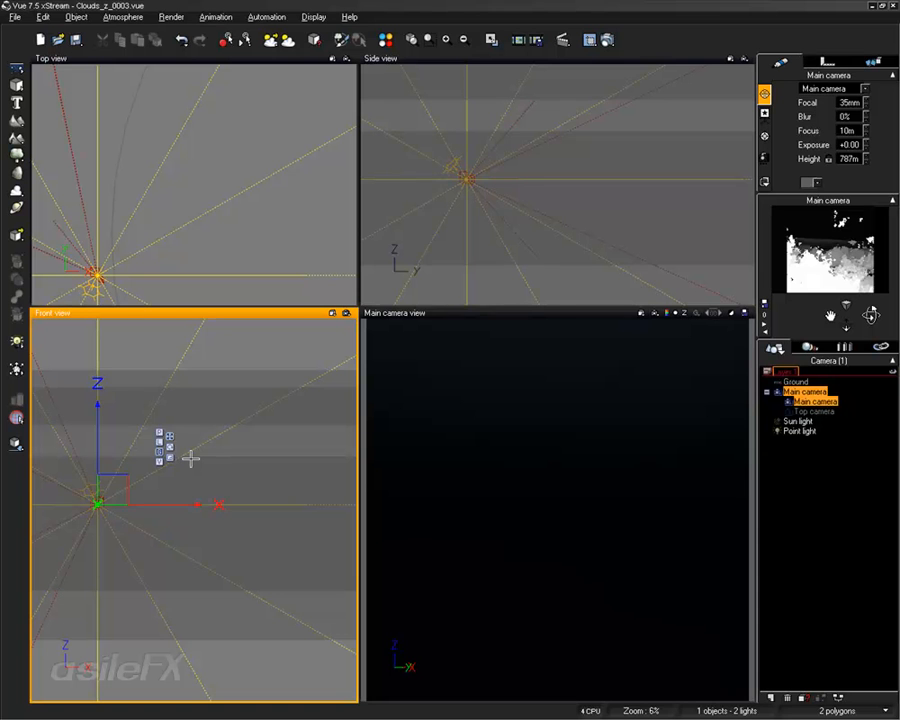
pyautogui.doubleClick(537, 313)
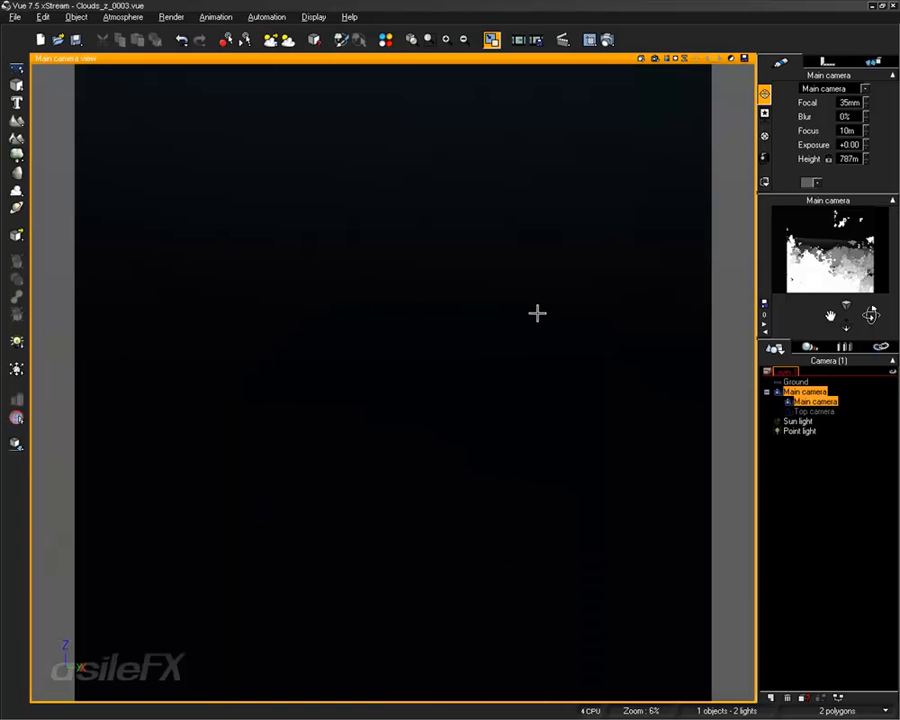
pyautogui.click(654, 58)
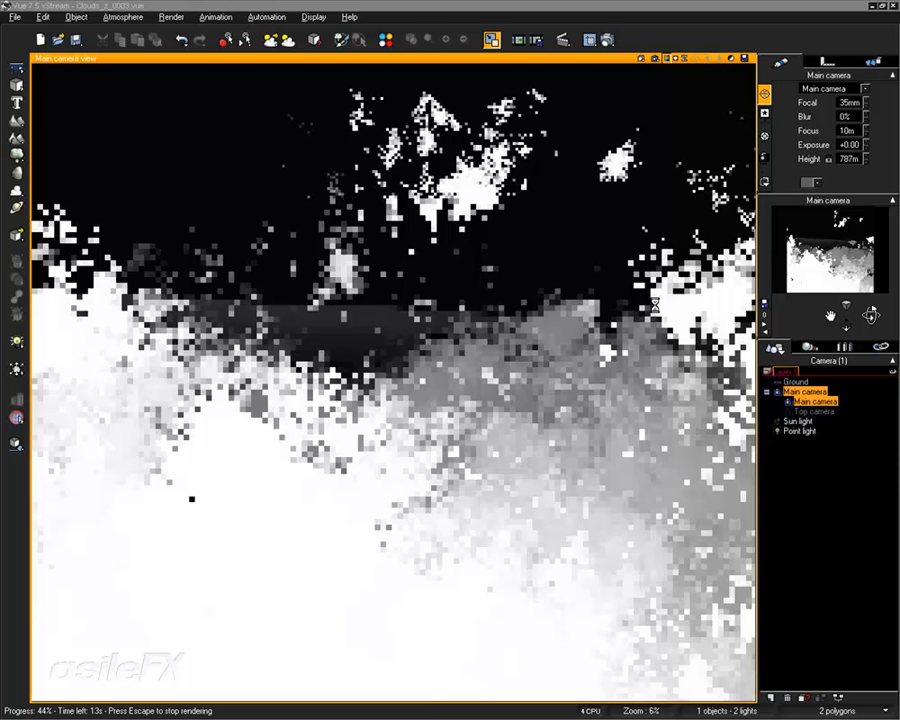
pyautogui.press('Escape')
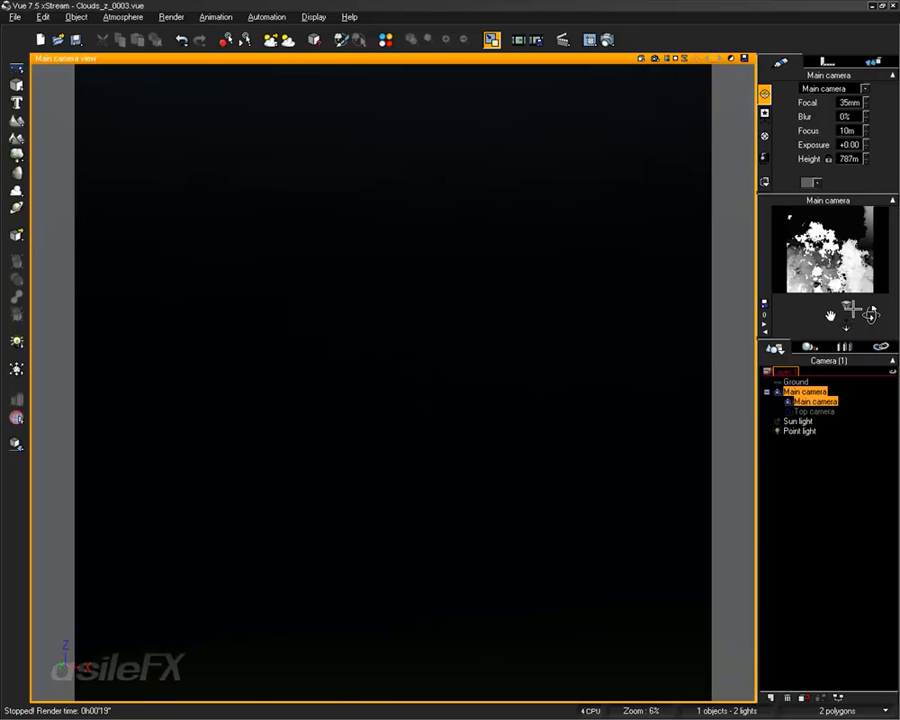
# Set the main camera's focal length to 24 mm and test-render the wider view.
pyautogui.moveTo(846, 315)
pyautogui.mouseDown()
pyautogui.moveTo(846, 328)
pyautogui.moveTo(846, 315)
pyautogui.mouseUp()
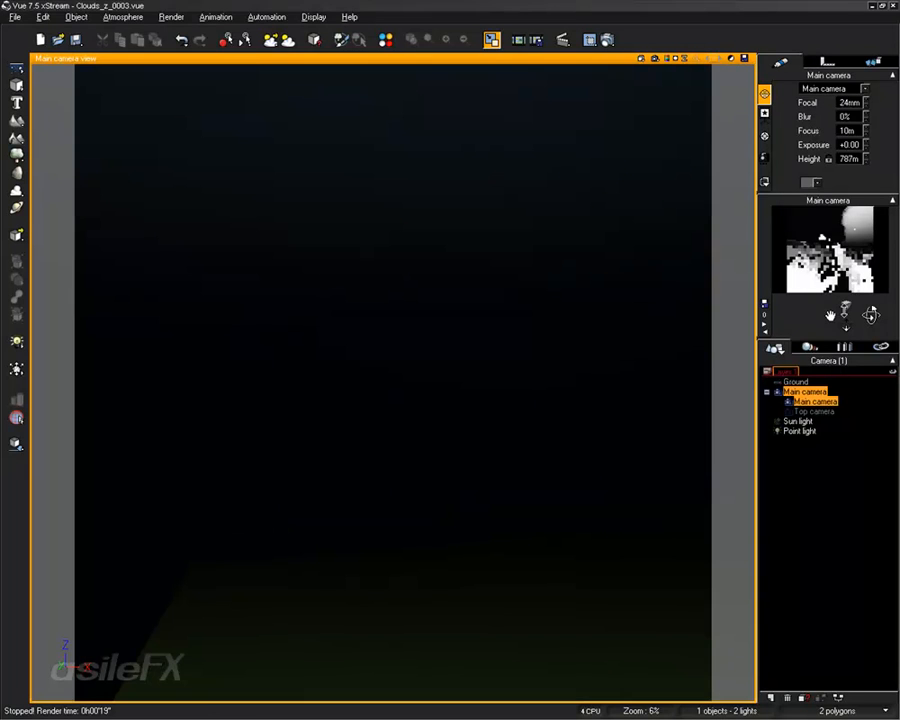
pyautogui.click(654, 58)
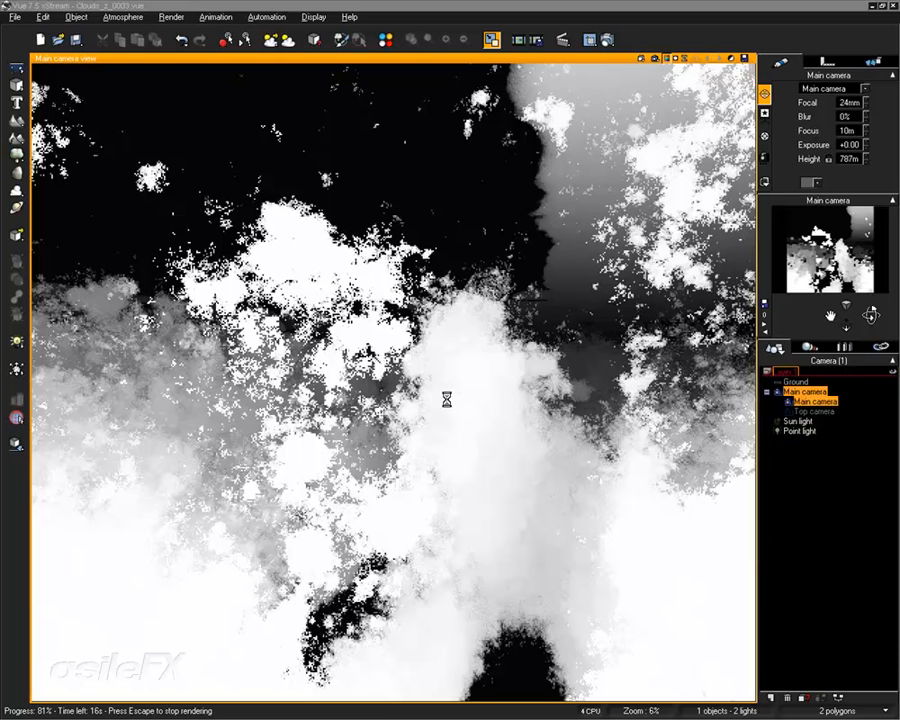
pyautogui.press('Escape')
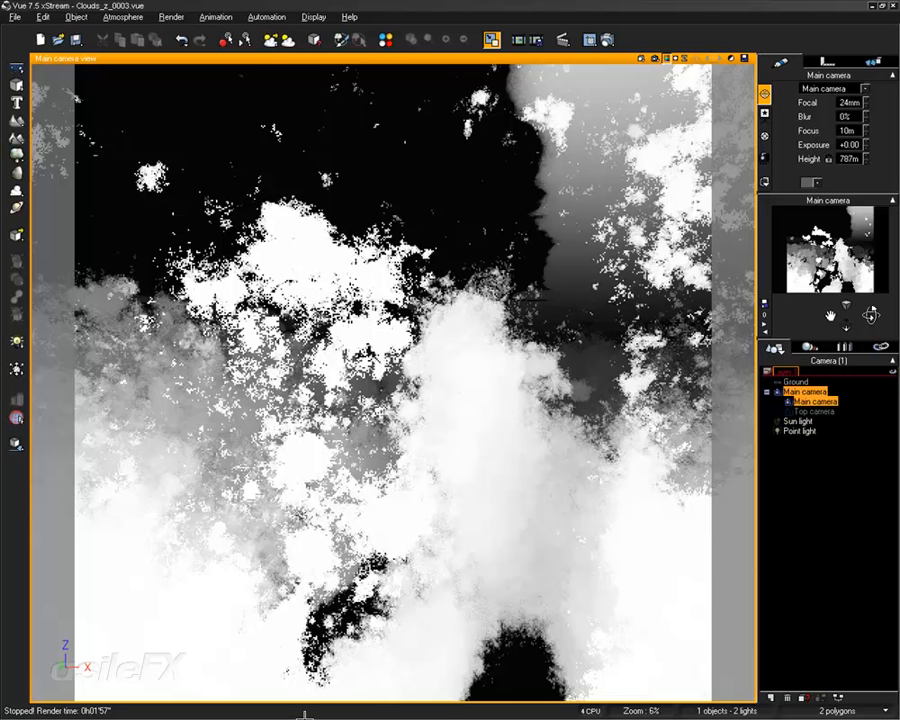
# Switch the render quality to user settings and disable materials, sub-rays and super-sampling.
pyautogui.click(818, 548)
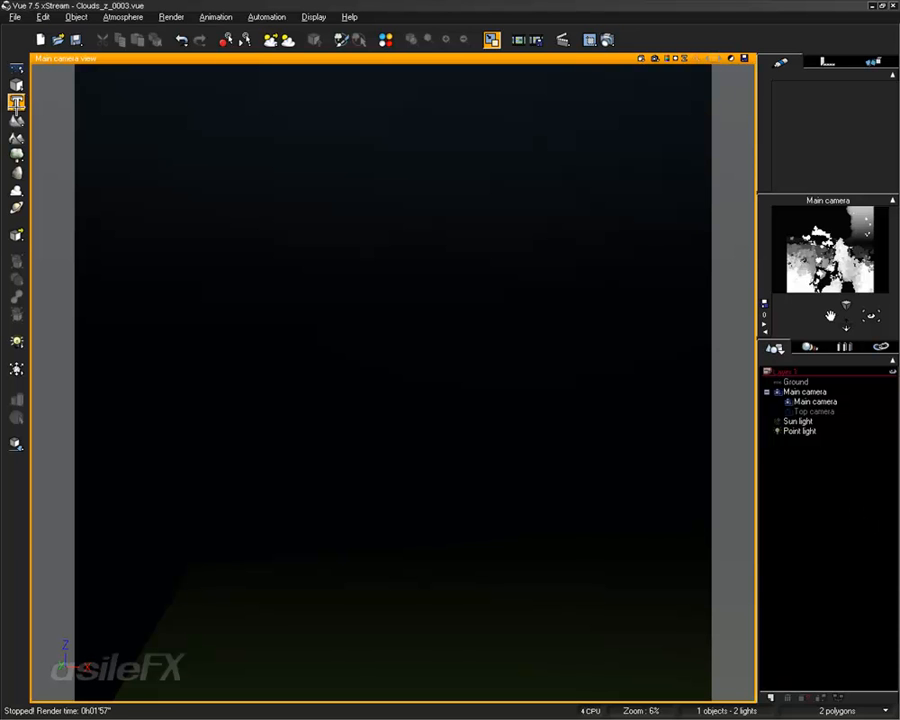
pyautogui.click(606, 40)
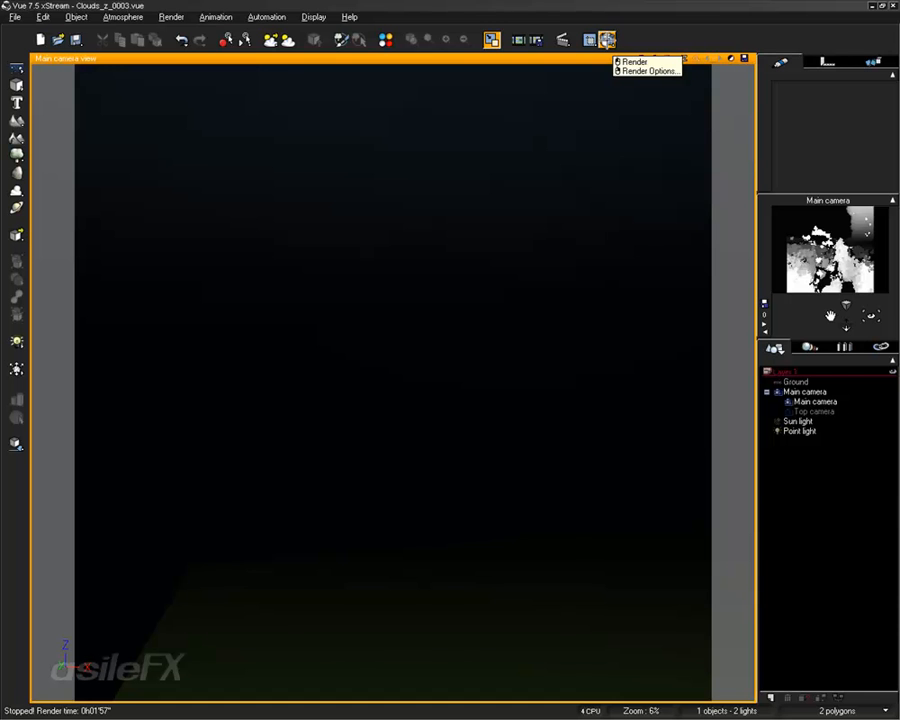
pyautogui.click(648, 71)
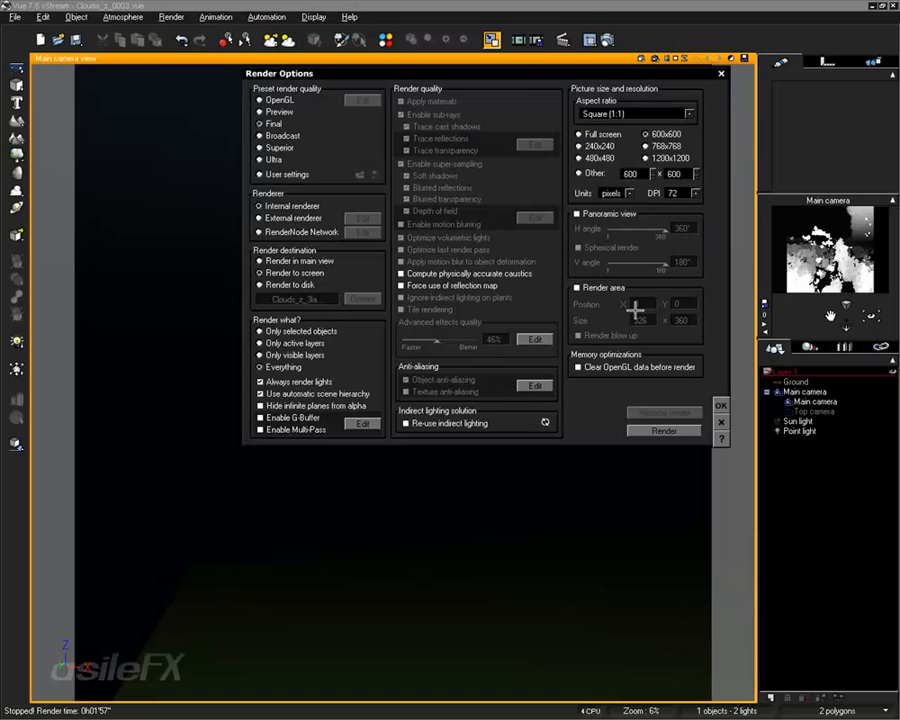
pyautogui.click(340, 174)
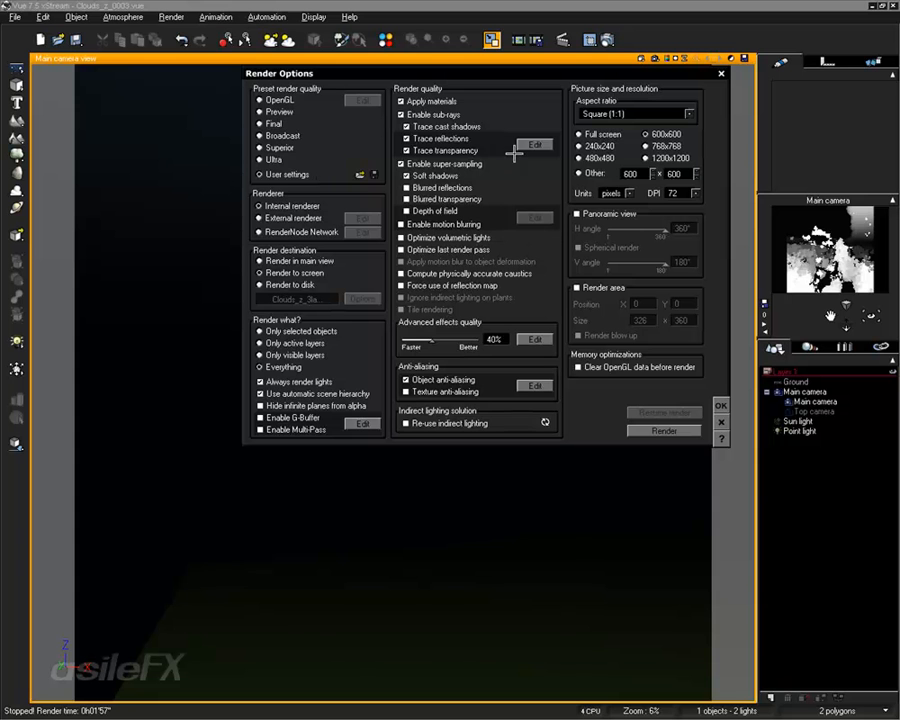
pyautogui.click(428, 114)
pyautogui.click(418, 101)
pyautogui.click(445, 163)
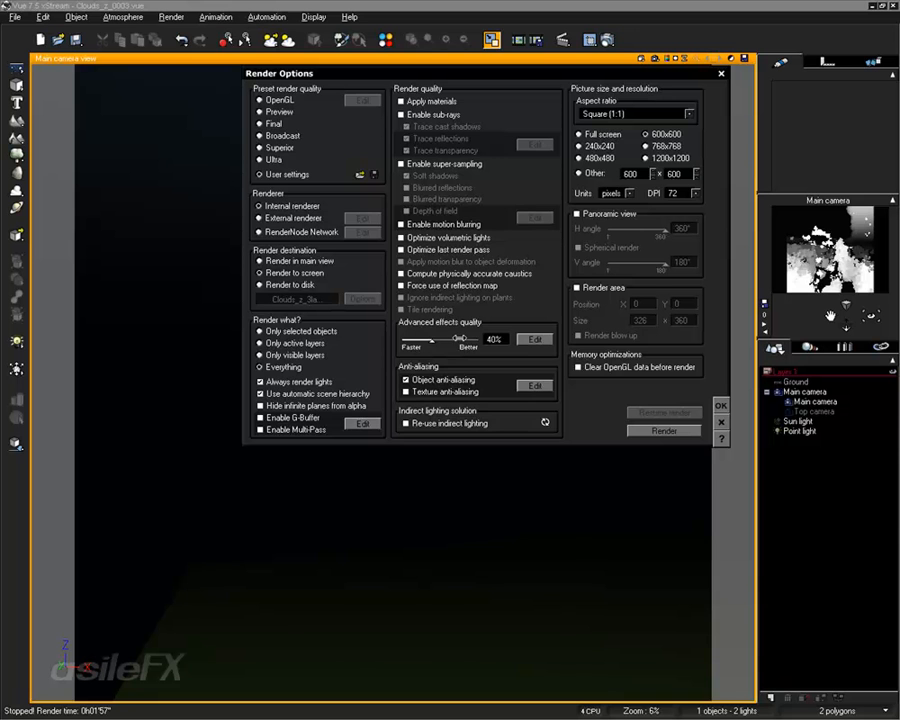
# In the advanced effects options, use custom settings without plant lighting optimization or adaptive sampling, and reduce volumetrics quality almost to its fastest.
pyautogui.click(530, 339)
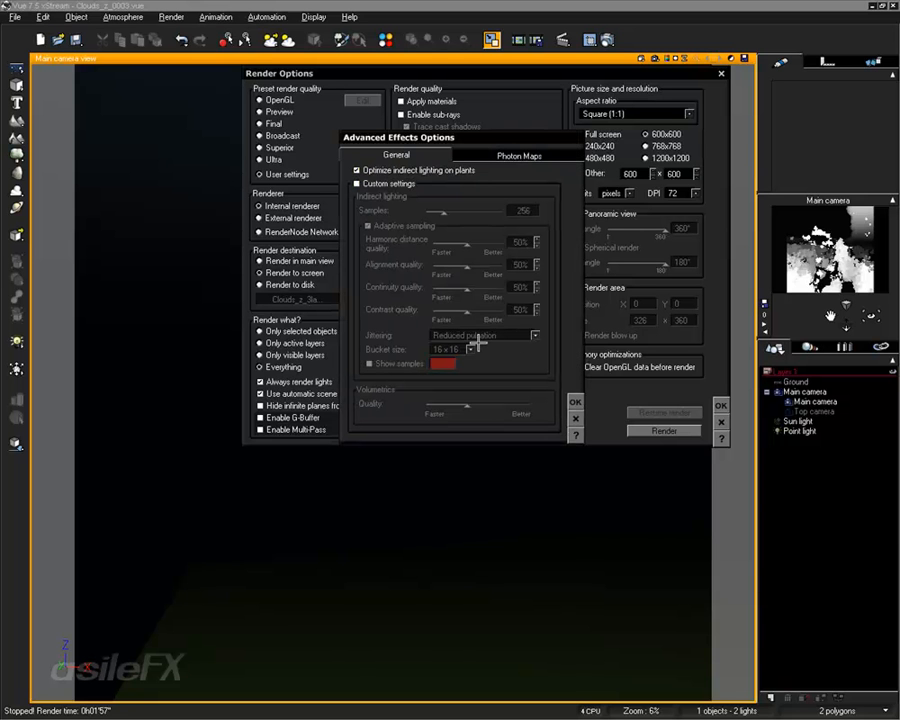
pyautogui.click(383, 171)
pyautogui.click(404, 185)
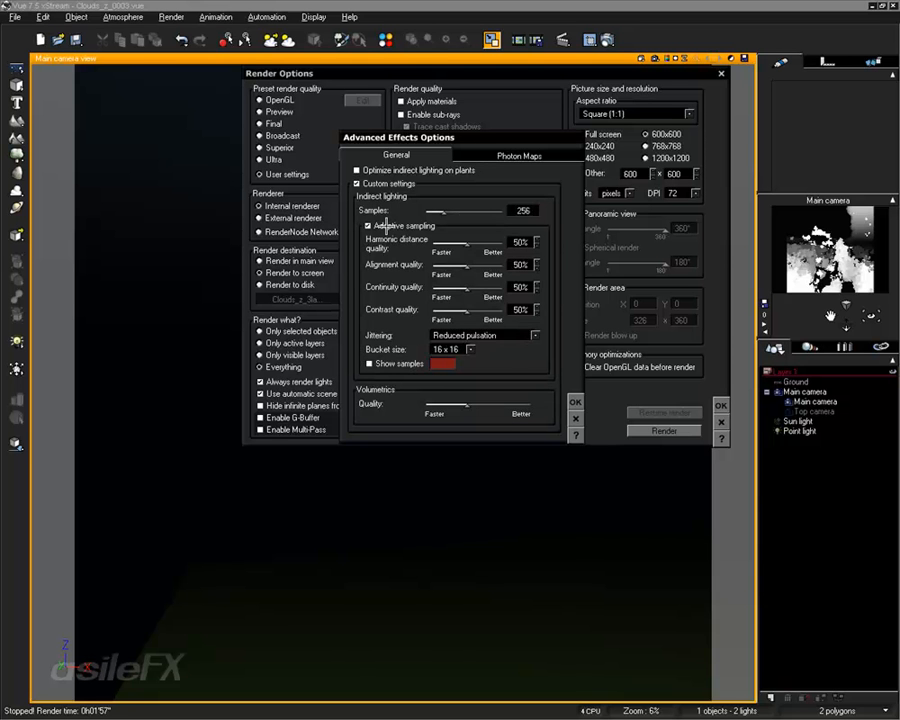
pyautogui.click(386, 230)
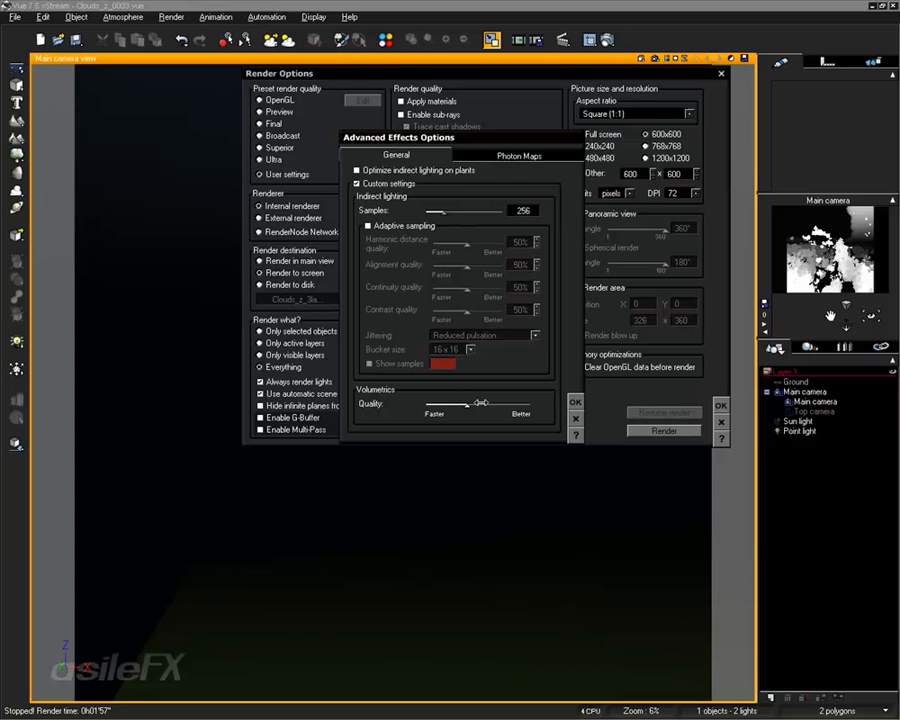
pyautogui.moveTo(480, 401); pyautogui.dragTo(427, 402)
pyautogui.moveTo(430, 402)
pyautogui.mouseDown()
pyautogui.moveTo(462, 403)
pyautogui.moveTo(434, 405)
pyautogui.mouseUp()
pyautogui.click(574, 401)
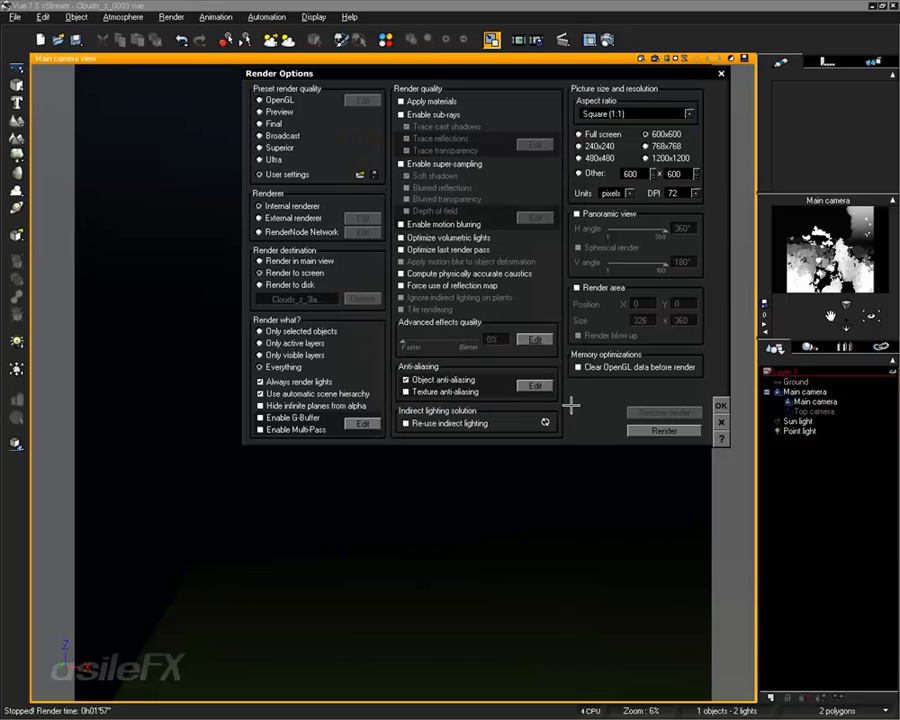
# Disable object anti-aliasing, enable optimization of the last render pass, and apply the render options.
pyautogui.click(463, 379)
pyautogui.click(411, 250)
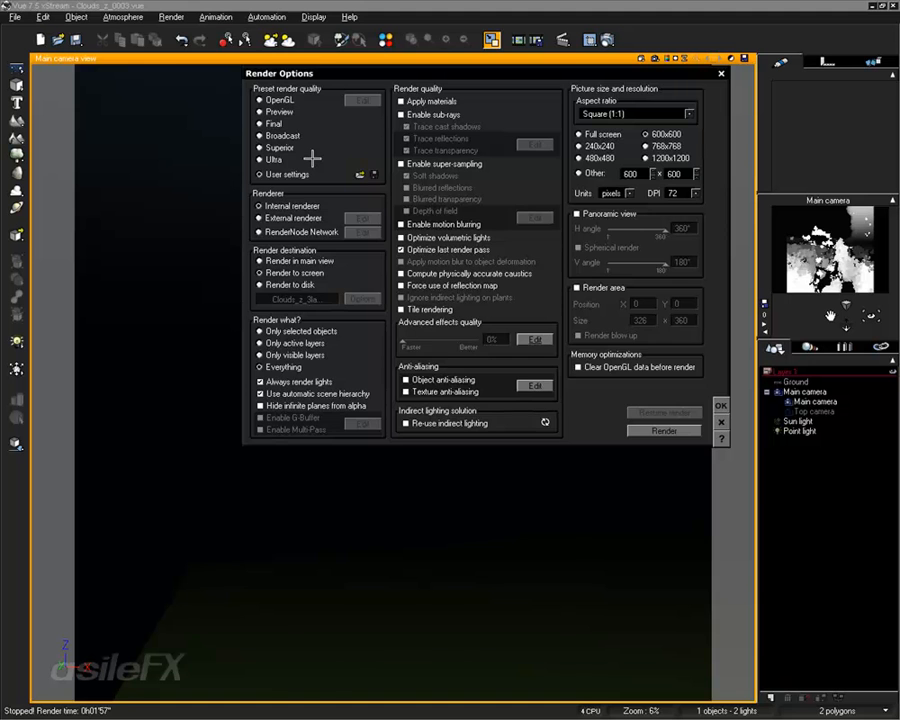
pyautogui.click(720, 405)
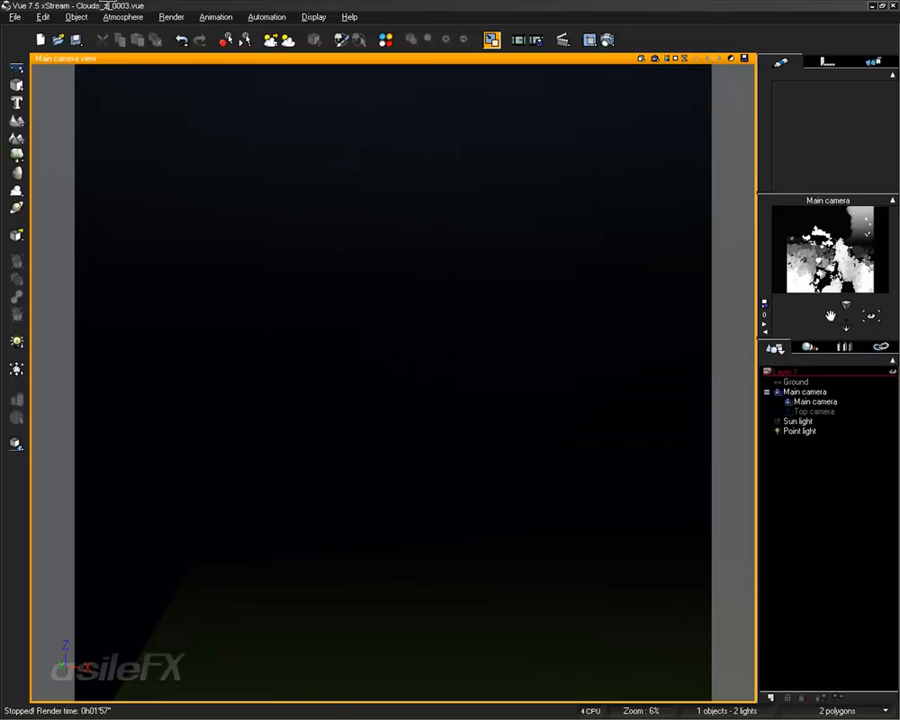
# In the atmosphere settings, reduce sky ground density, sky mean altitude, decay amount and decay mean altitude to 0.
pyautogui.click(123, 17)
pyautogui.click(128, 77)
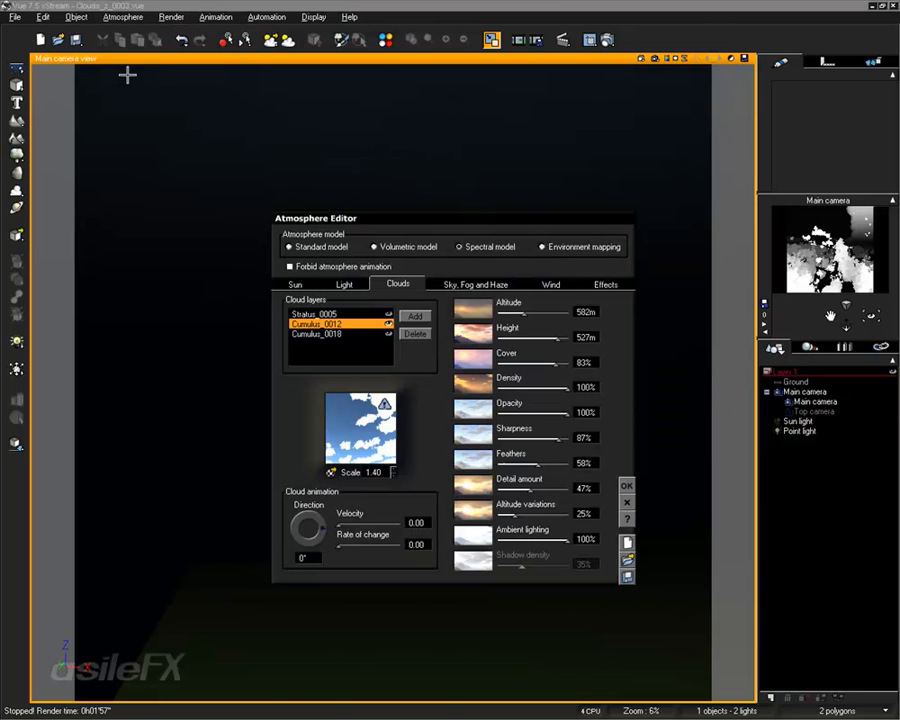
pyautogui.click(472, 283)
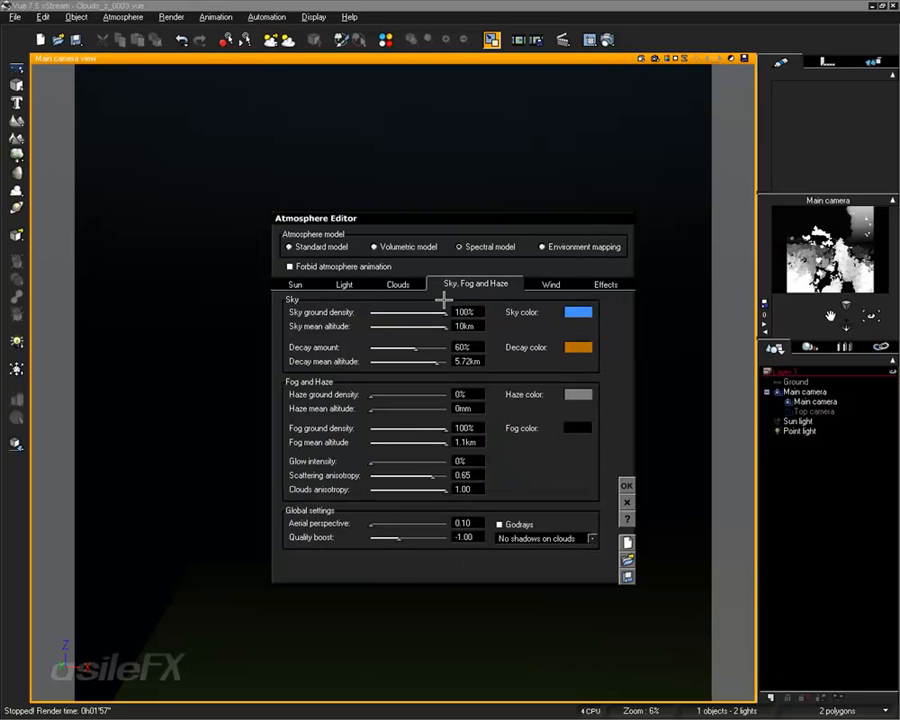
pyautogui.moveTo(445, 313); pyautogui.dragTo(360, 319)
pyautogui.moveTo(446, 326); pyautogui.dragTo(378, 341)
pyautogui.moveTo(436, 361); pyautogui.dragTo(370, 360)
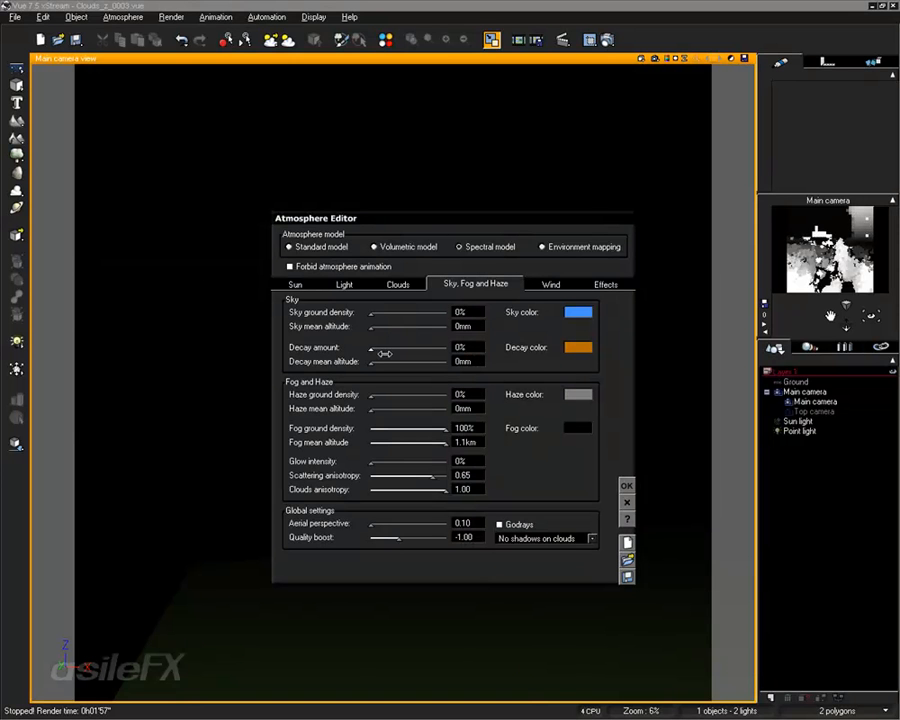
# Reduce fog ground density and fog mean altitude to 0, and set scattering anisotropy to 1.00 and the atmosphere quality boost to -2.
pyautogui.moveTo(445, 431); pyautogui.dragTo(364, 419)
pyautogui.moveTo(445, 443); pyautogui.dragTo(331, 428)
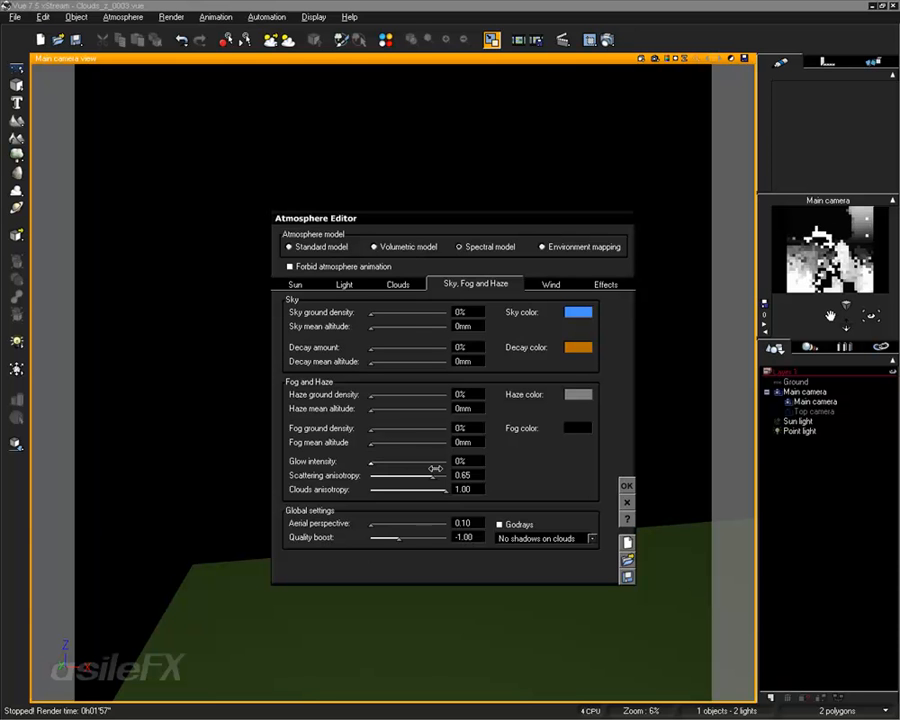
pyautogui.moveTo(431, 476); pyautogui.dragTo(462, 476)
pyautogui.doubleClick(470, 542)
pyautogui.write('-2')
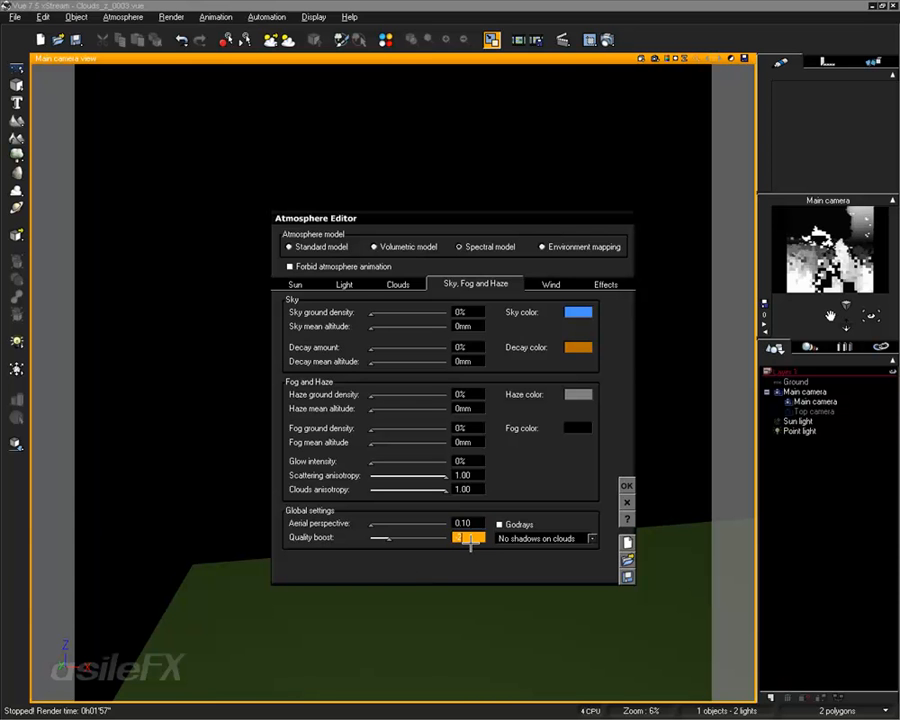
# Apply the atmosphere's light settings only to sunlight, exclude sky and clouds, and move the editor aside to uncover the camera view.
pyautogui.click(399, 284)
pyautogui.click(347, 284)
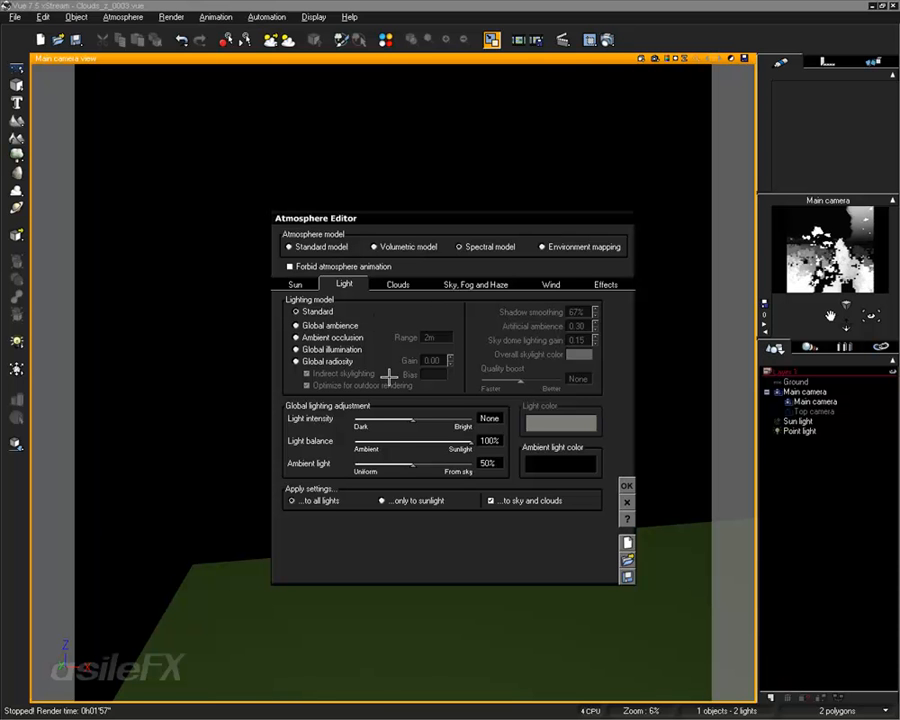
pyautogui.click(534, 500)
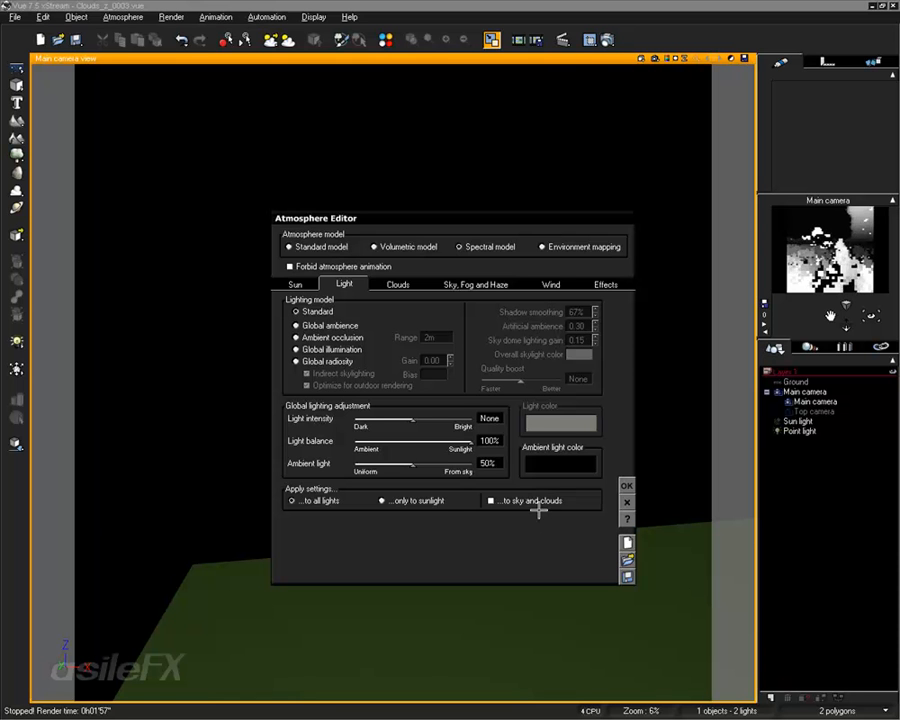
pyautogui.click(405, 503)
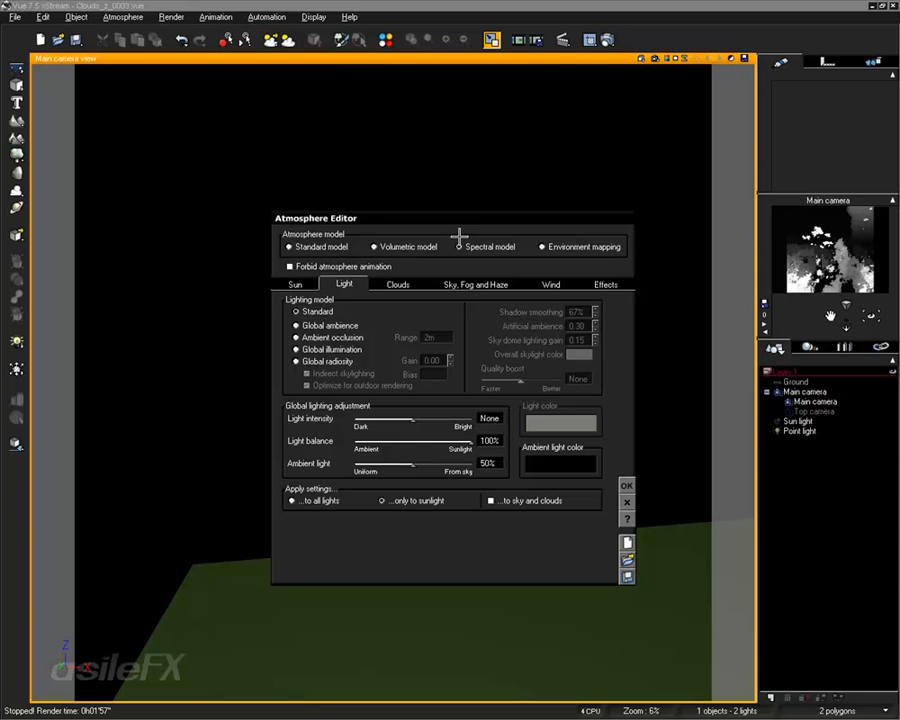
pyautogui.moveTo(476, 221); pyautogui.dragTo(252, 149)
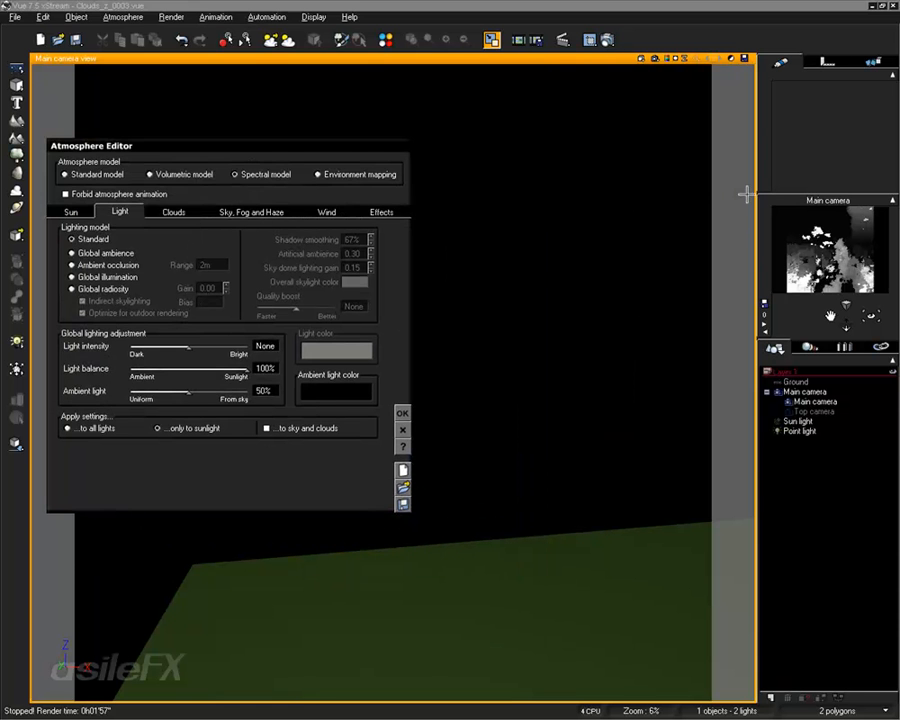
# Enlarge the camera preview, move the atmosphere editor clear of it, and check the preview quality options.
pyautogui.moveTo(760, 192); pyautogui.dragTo(391, 180)
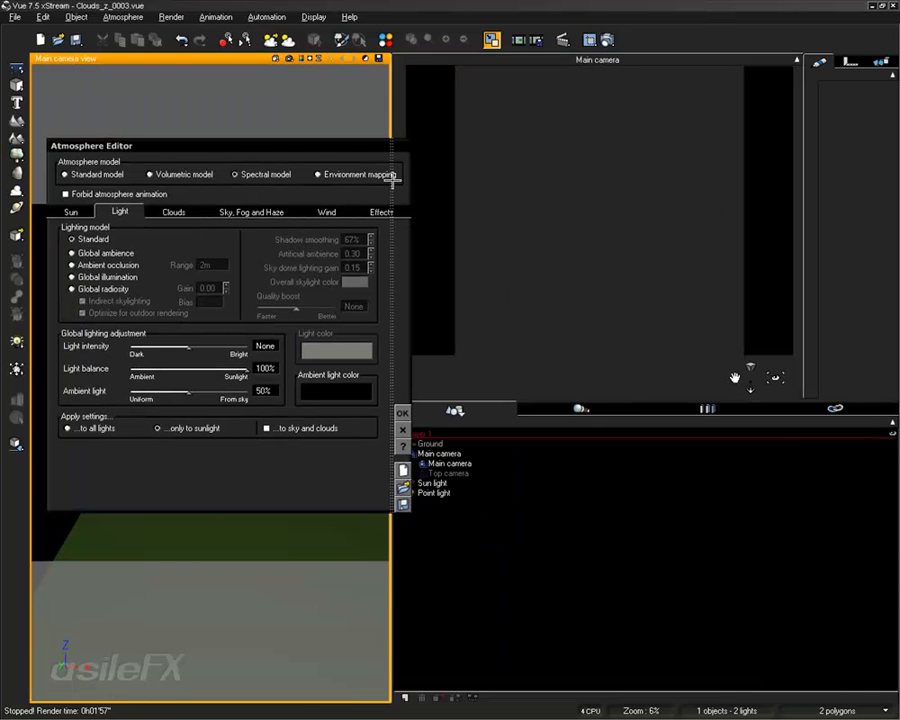
pyautogui.moveTo(306, 151); pyautogui.dragTo(315, 102)
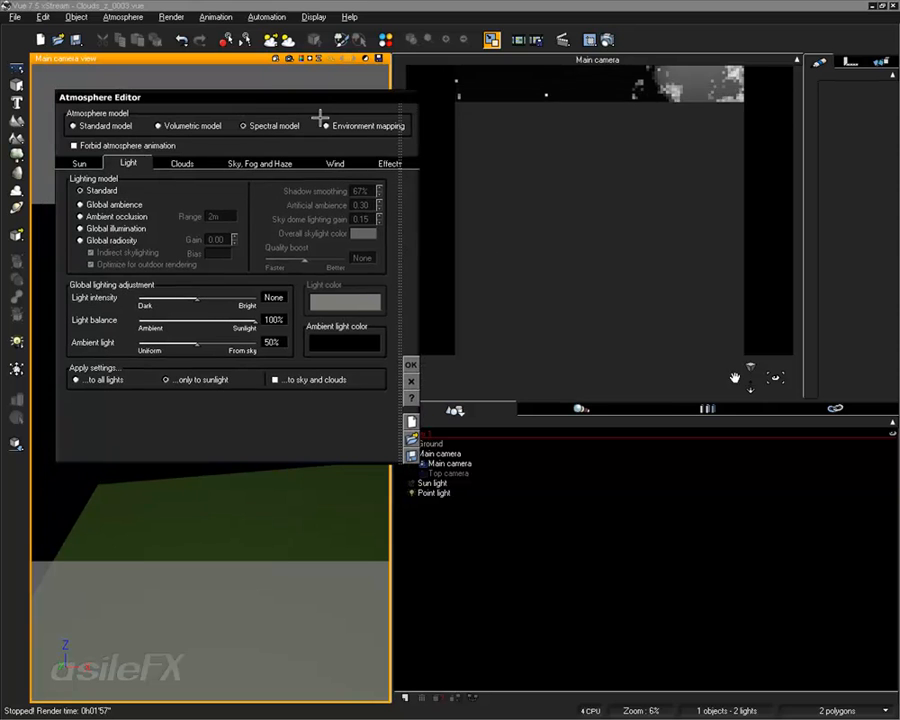
pyautogui.rightClick(578, 243)
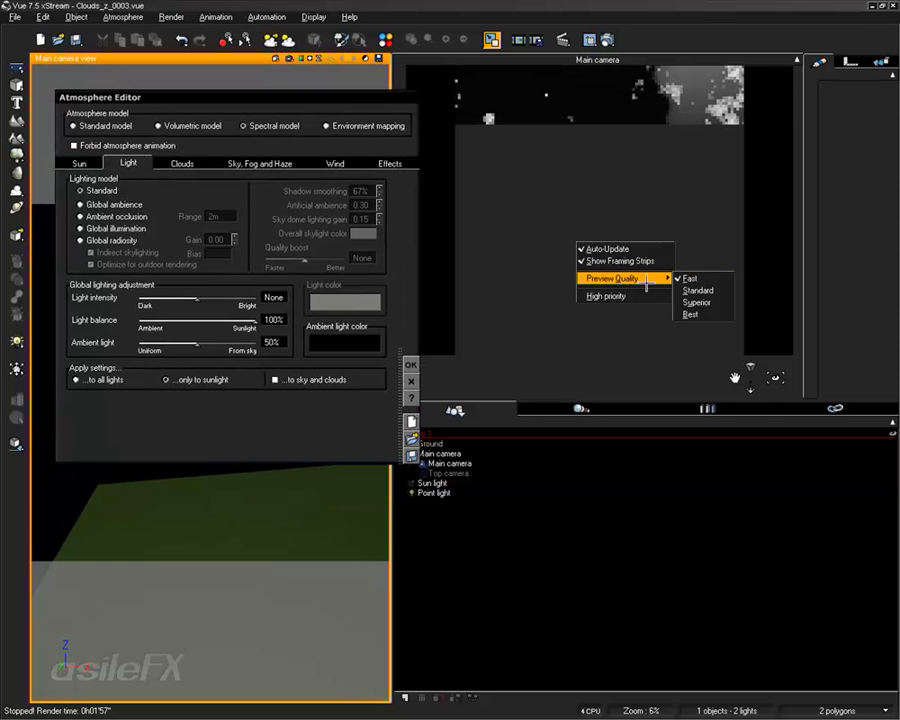
pyautogui.click(630, 79)
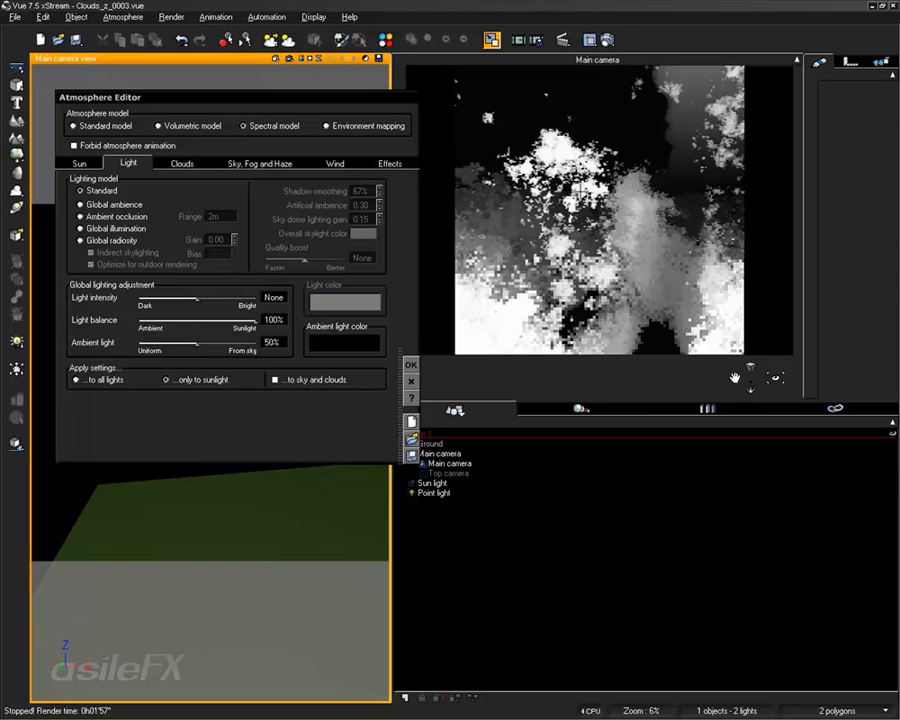
# Try applying the atmosphere's light settings to all lights and compare the effect in the camera preview.
pyautogui.click(107, 381)
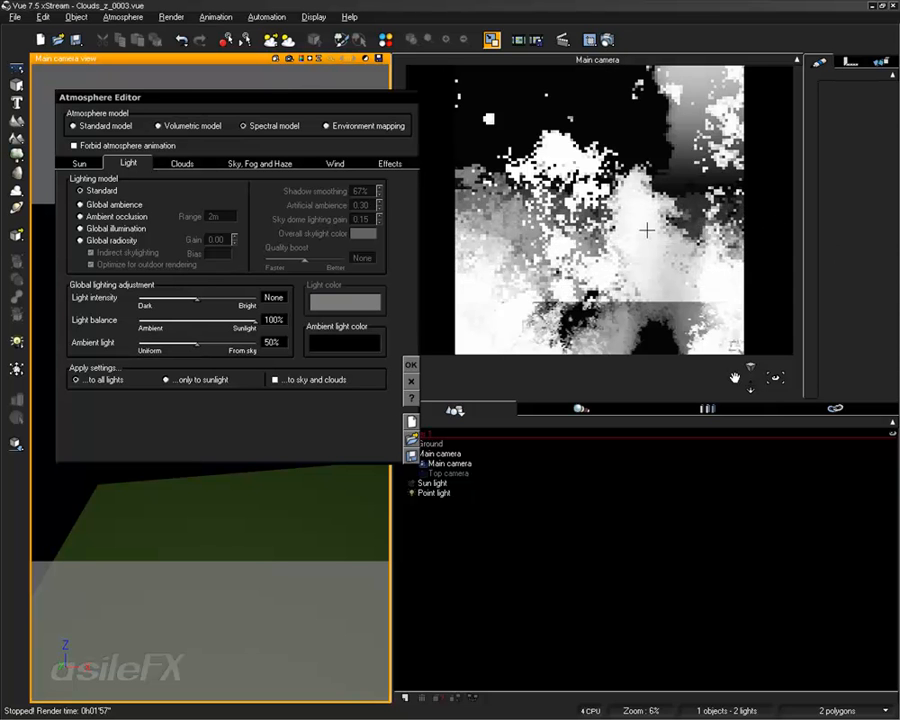
pyautogui.rightClick(683, 226)
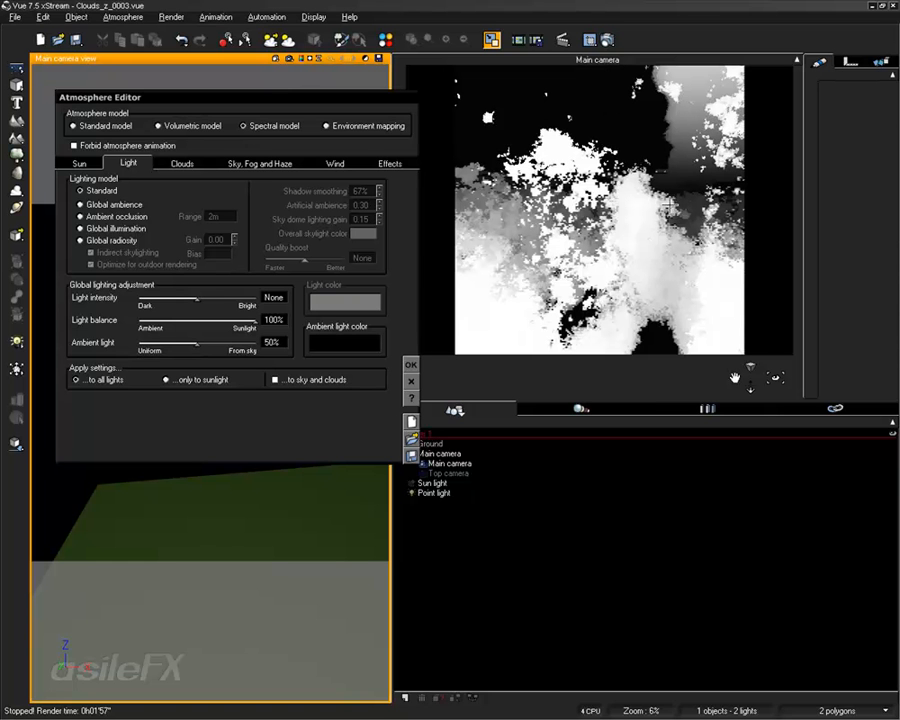
pyautogui.click(112, 380)
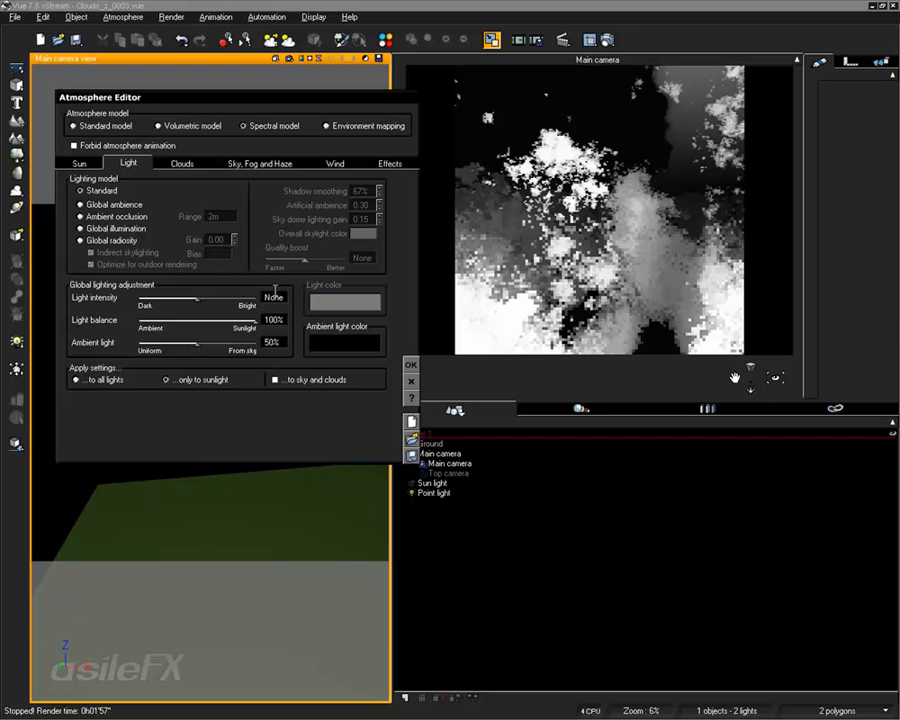
# Reduce the size of the corona and the size of the sun to 0% and accept the atmosphere settings.
pyautogui.click(79, 163)
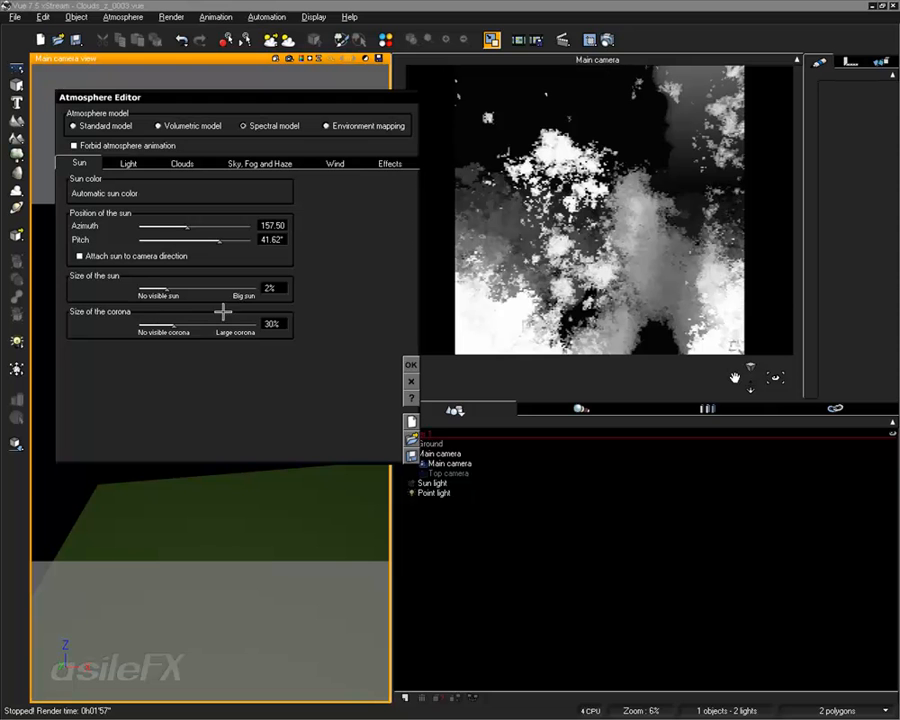
pyautogui.moveTo(233, 324); pyautogui.dragTo(98, 306)
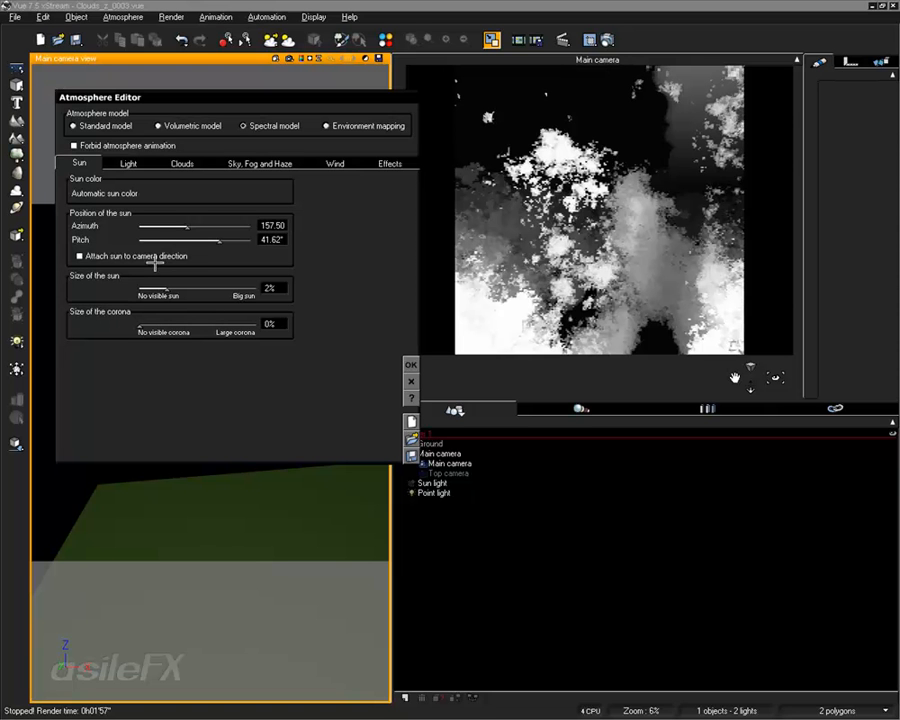
pyautogui.moveTo(192, 278); pyautogui.dragTo(164, 278)
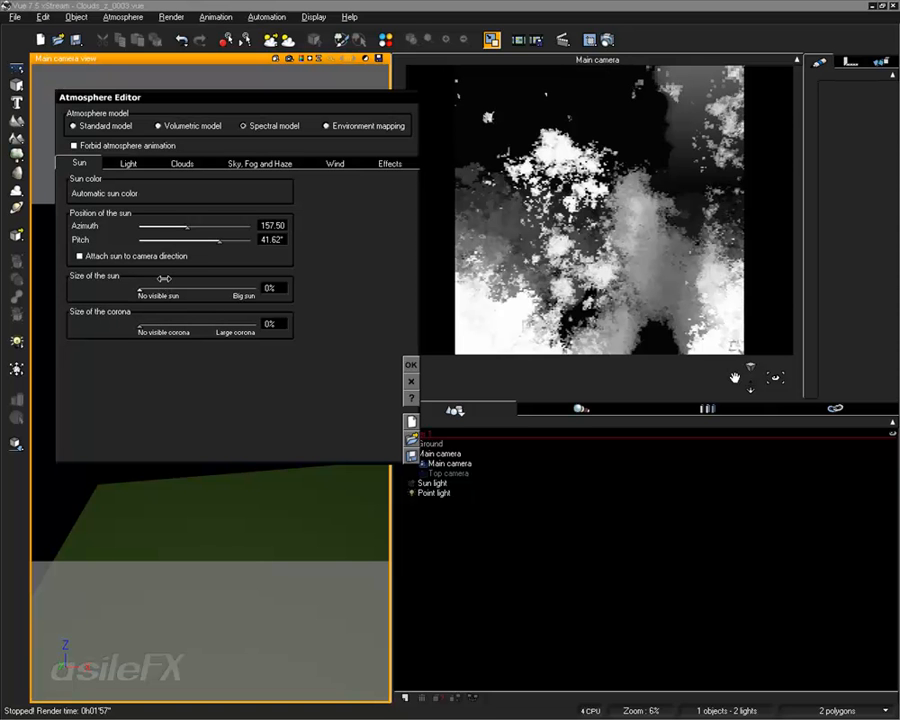
pyautogui.click(408, 362)
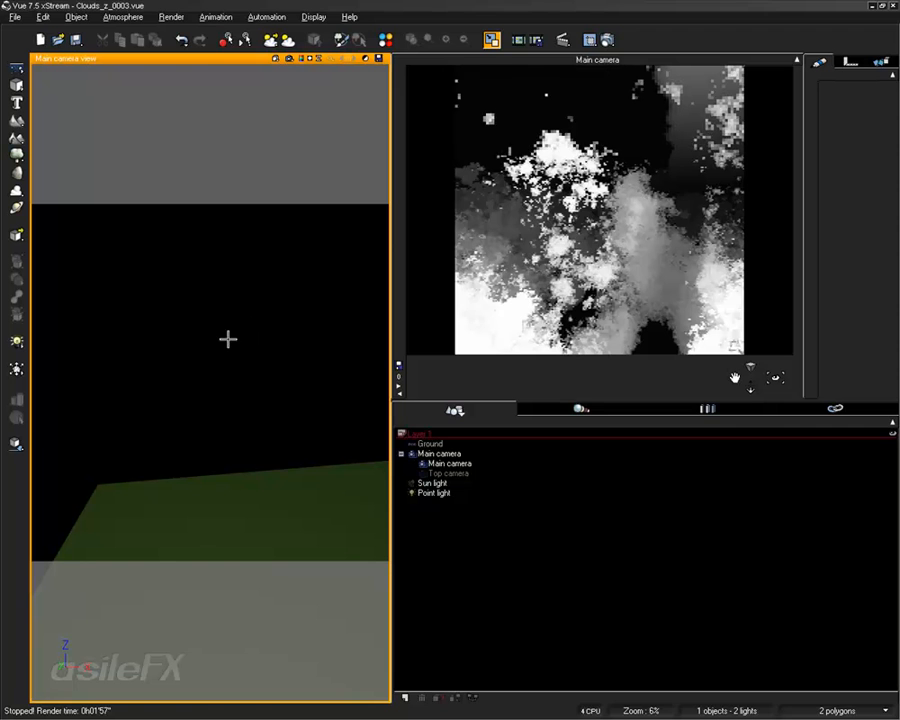
# Render the full main camera view at 600x600 and close the finished render.
pyautogui.click(608, 41)
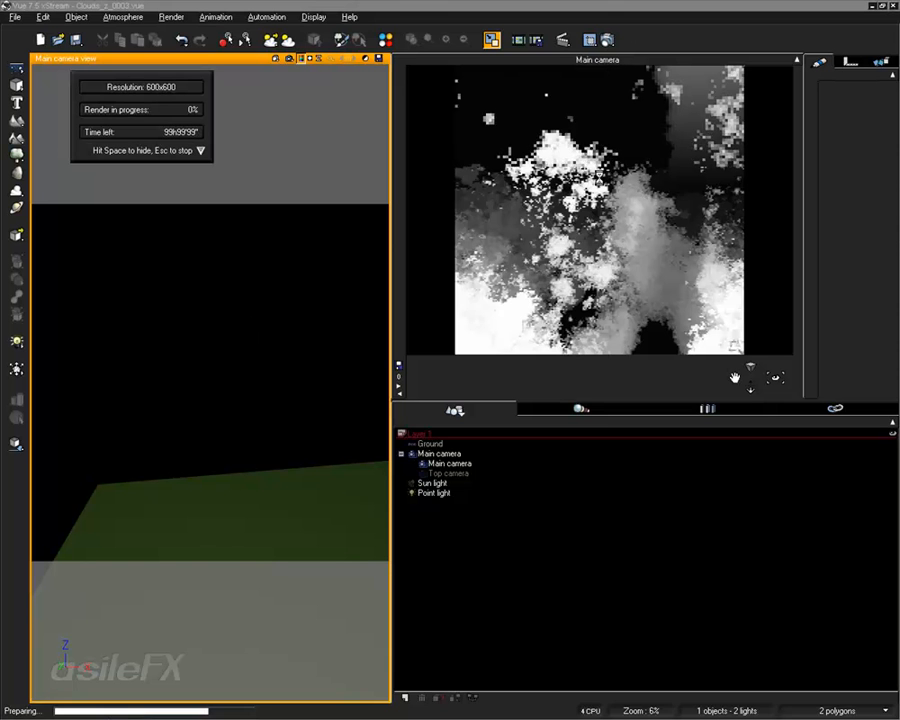
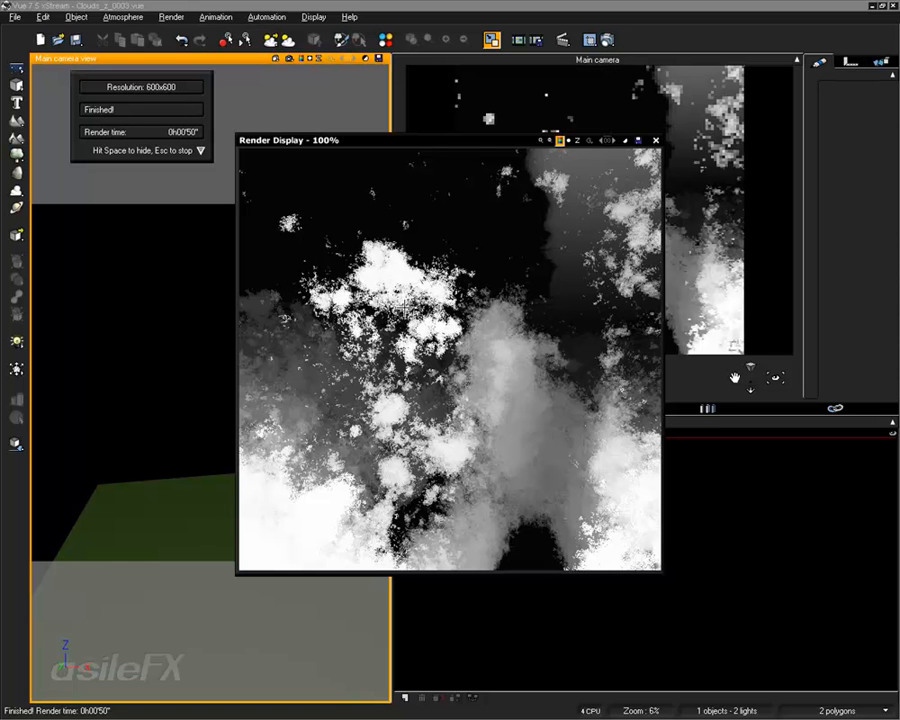
pyautogui.click(655, 140)
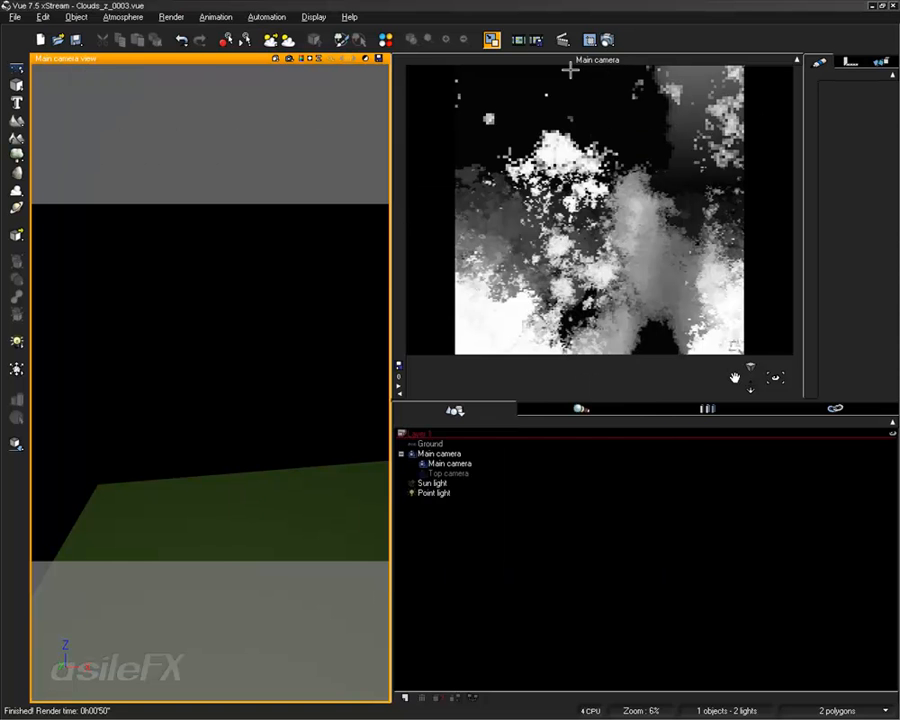
# Render only a selected area over the bright cloud in the camera view, and discard the render area.
pyautogui.click(590, 39)
pyautogui.moveTo(92, 269); pyautogui.dragTo(235, 389)
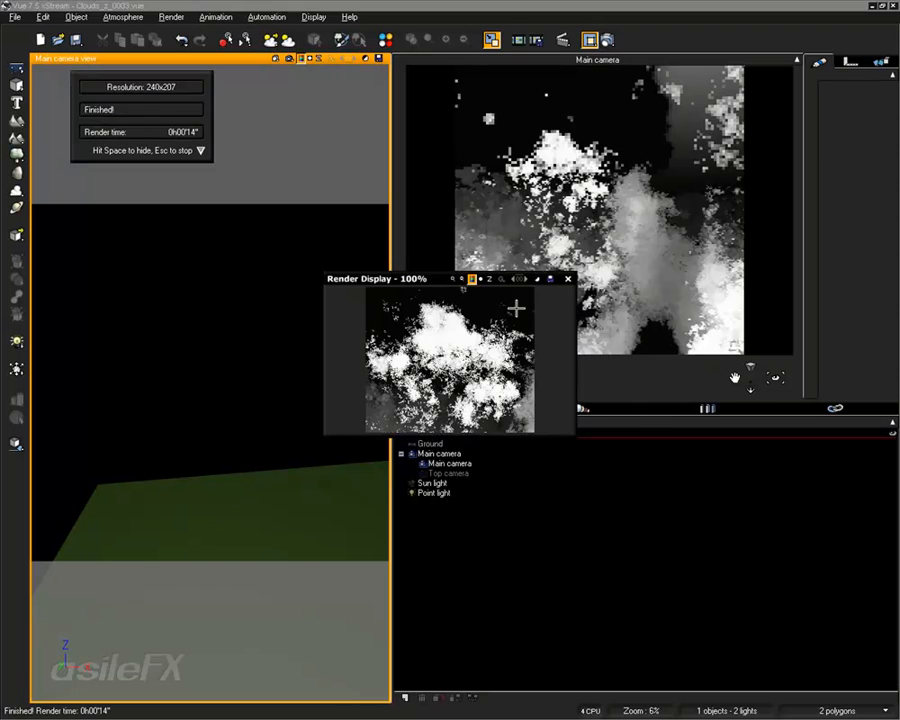
pyautogui.click(569, 279)
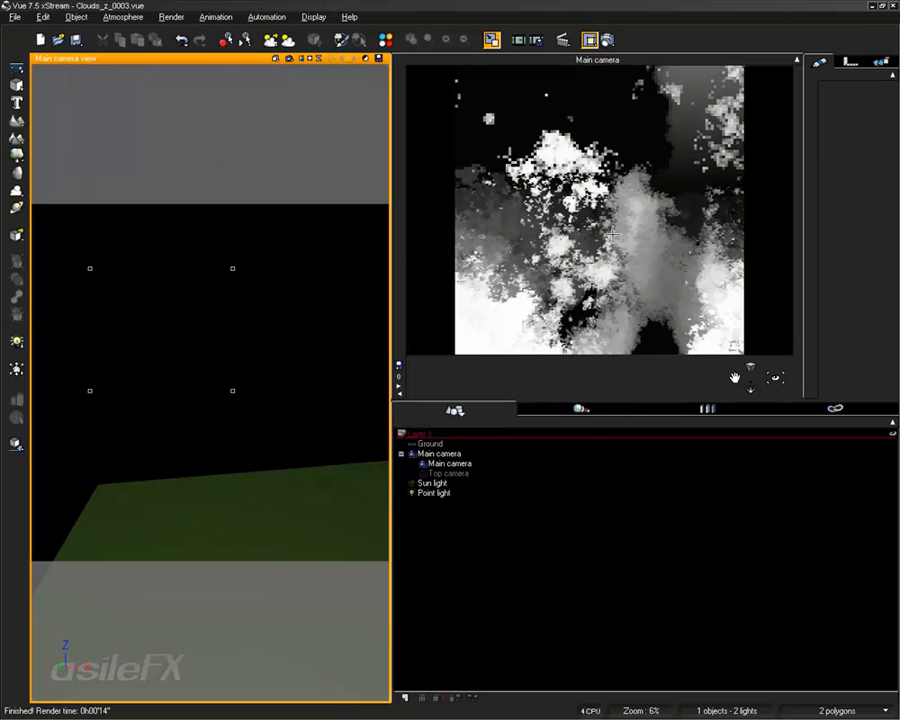
pyautogui.rightClick(49, 324)
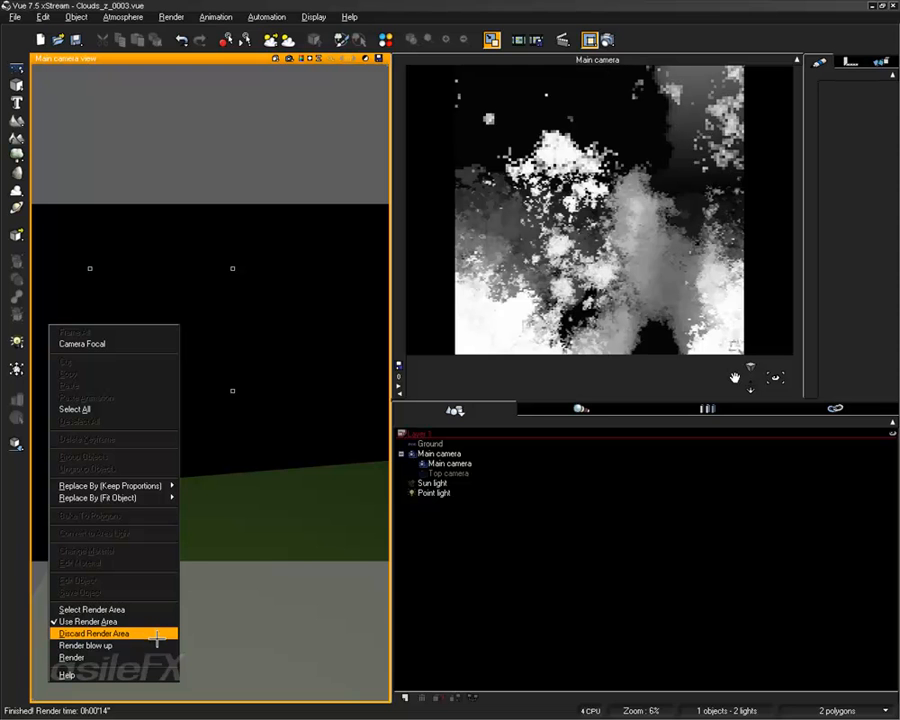
pyautogui.click(105, 633)
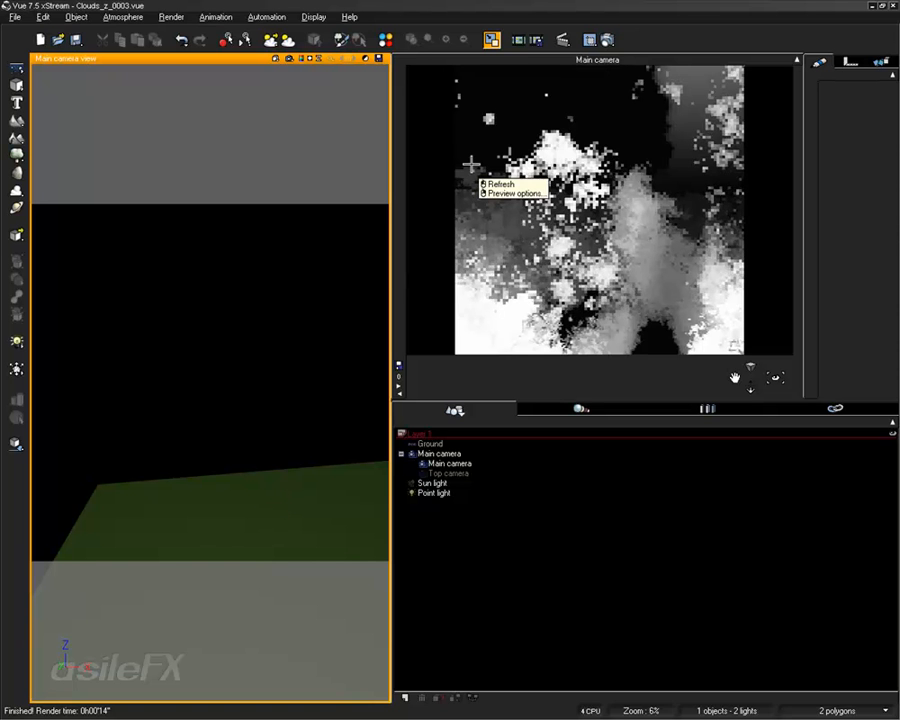
# Set the point light to cast no shadows.
pyautogui.click(436, 492)
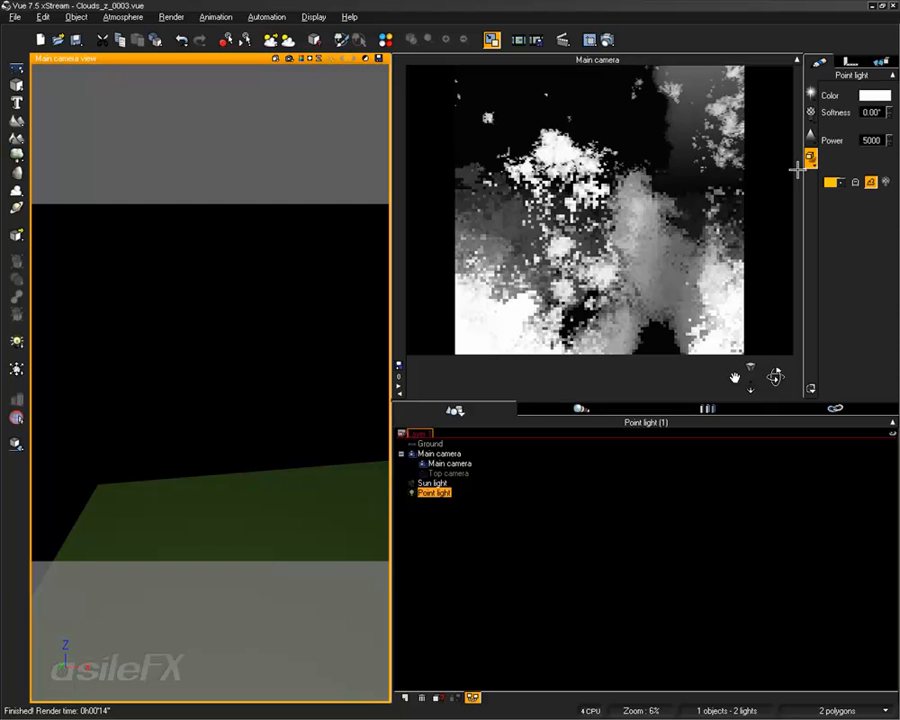
pyautogui.click(810, 157)
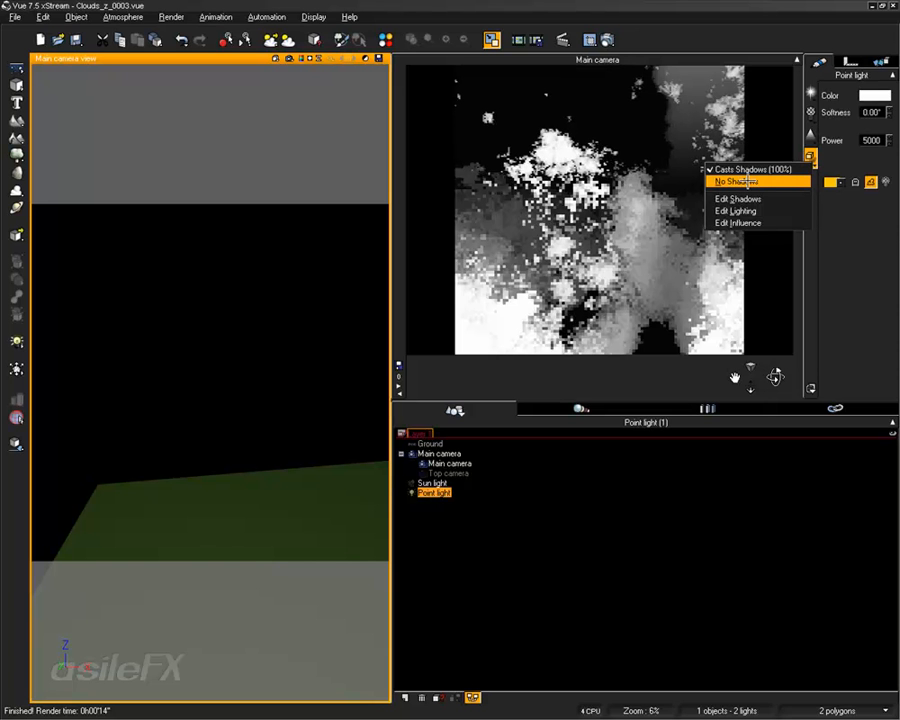
pyautogui.click(777, 181)
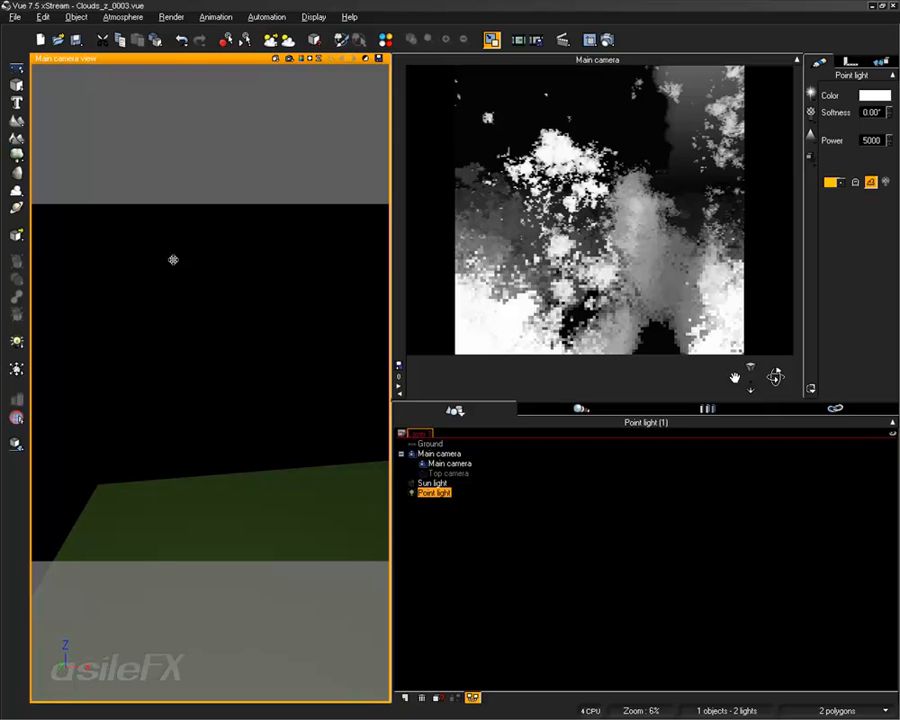
# Turn the main camera to reframe the clouds, and show all four viewports with more room than the preview.
pyautogui.moveTo(330, 472); pyautogui.dragTo(245, 530, button='right')
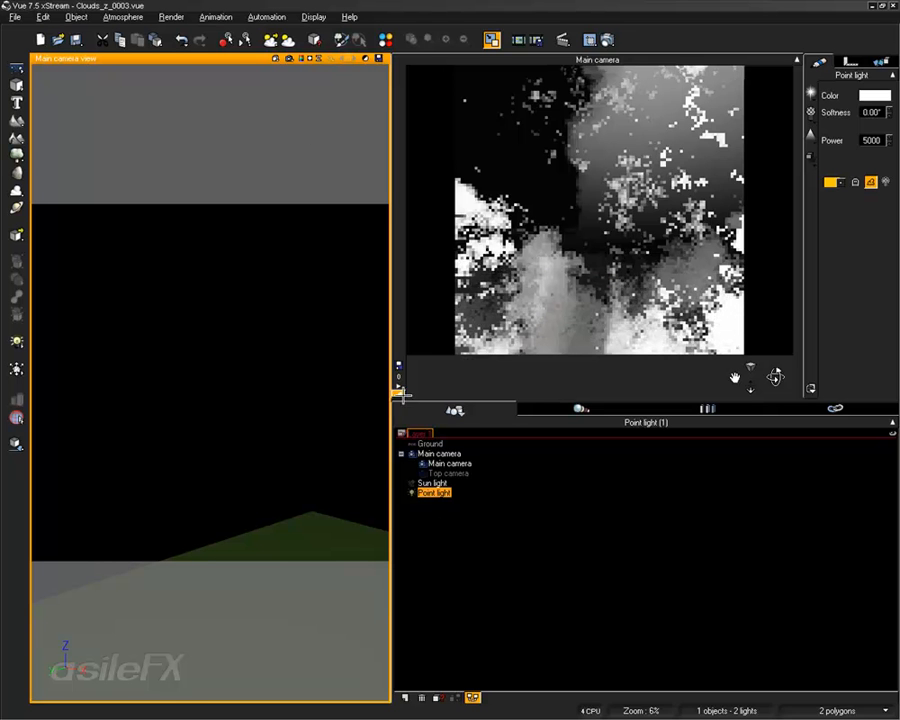
pyautogui.doubleClick(235, 58)
pyautogui.click(120, 464)
pyautogui.moveTo(120, 464); pyautogui.dragTo(228, 502, button='right')
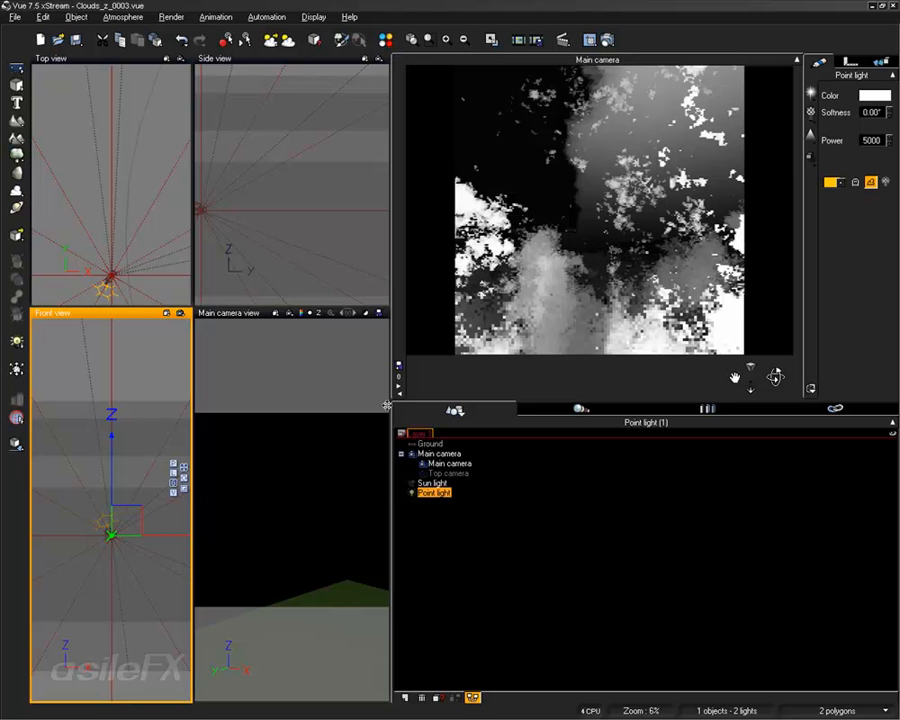
pyautogui.moveTo(393, 390); pyautogui.dragTo(657, 387)
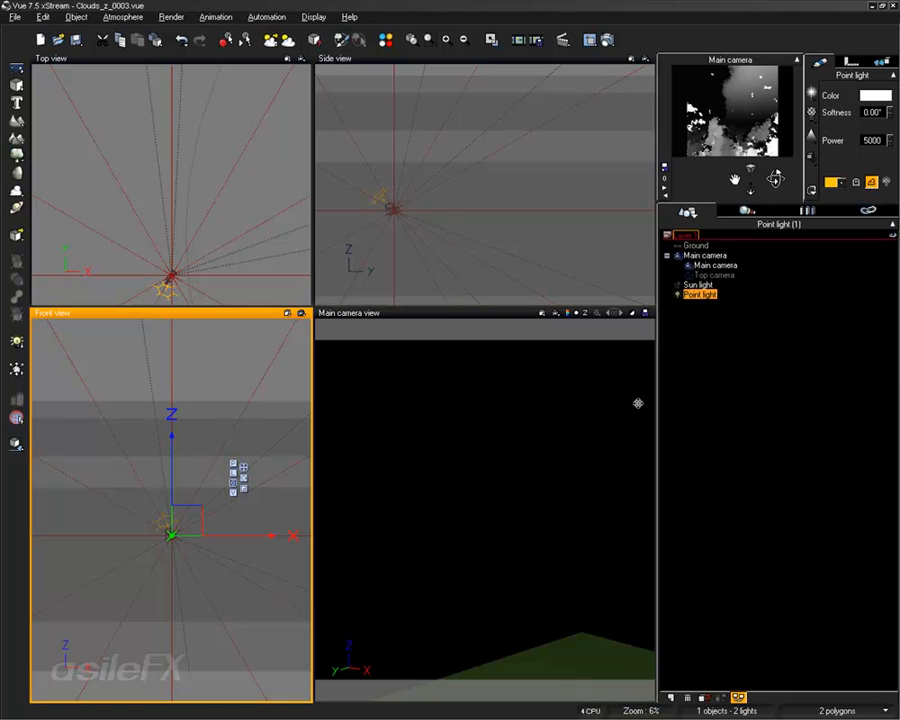
# Tilt the main camera towards the ground, and undo its pull-back after a test render.
pyautogui.moveTo(534, 604); pyautogui.dragTo(528, 488, button='right')
pyautogui.scroll(-3, 530, 494)
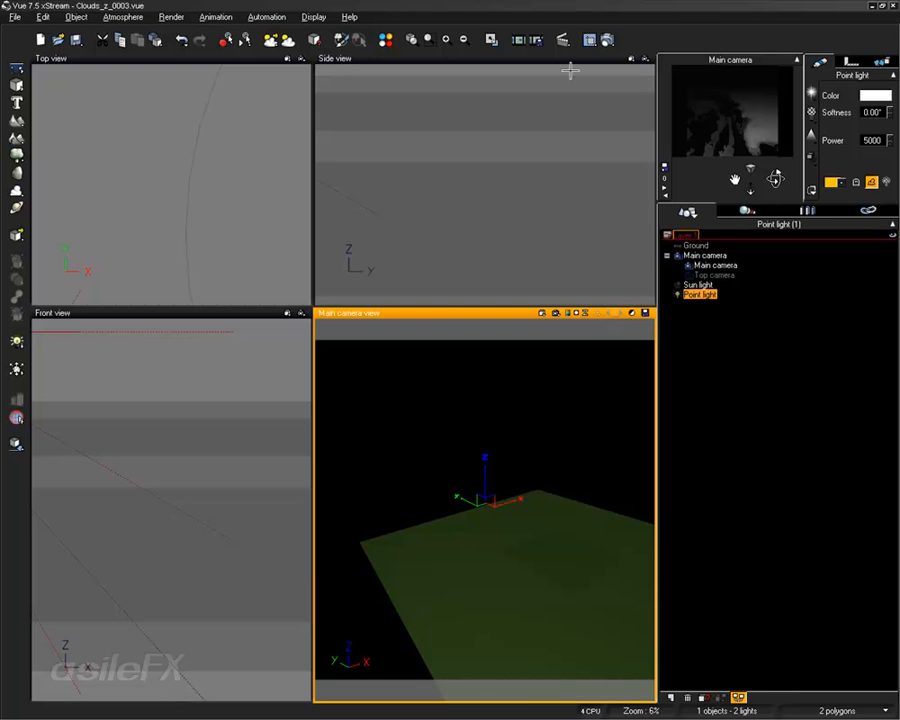
pyautogui.click(607, 40)
pyautogui.click(74, 16)
pyautogui.click(53, 29)
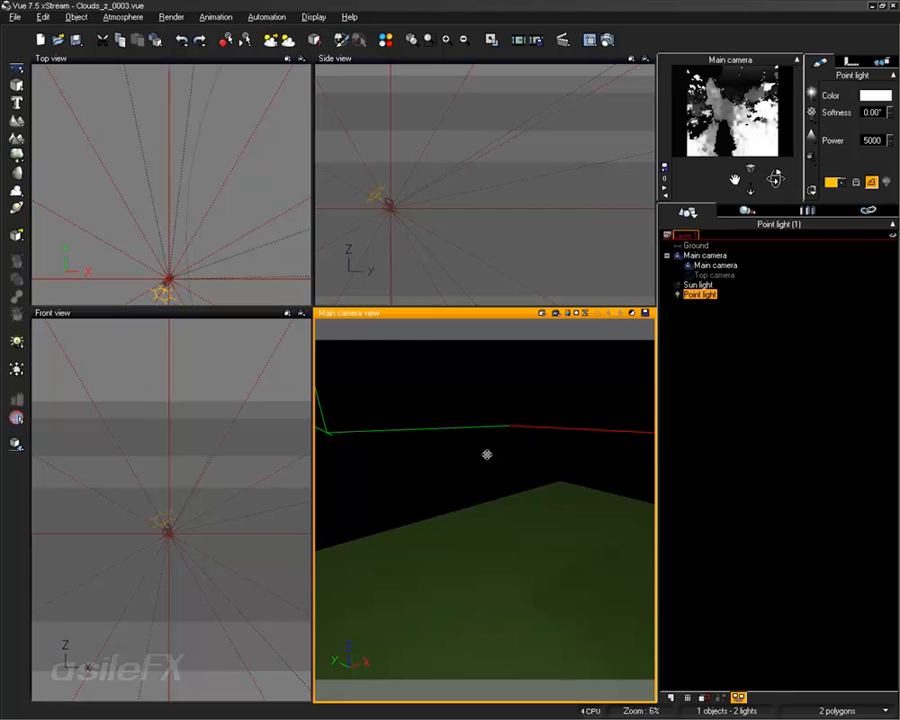
# Set the volumetric color of the Stratus_0005 cloud layer to blue (Red 20, Green 1, Blue 254) and accept the material.
pyautogui.click(122, 17)
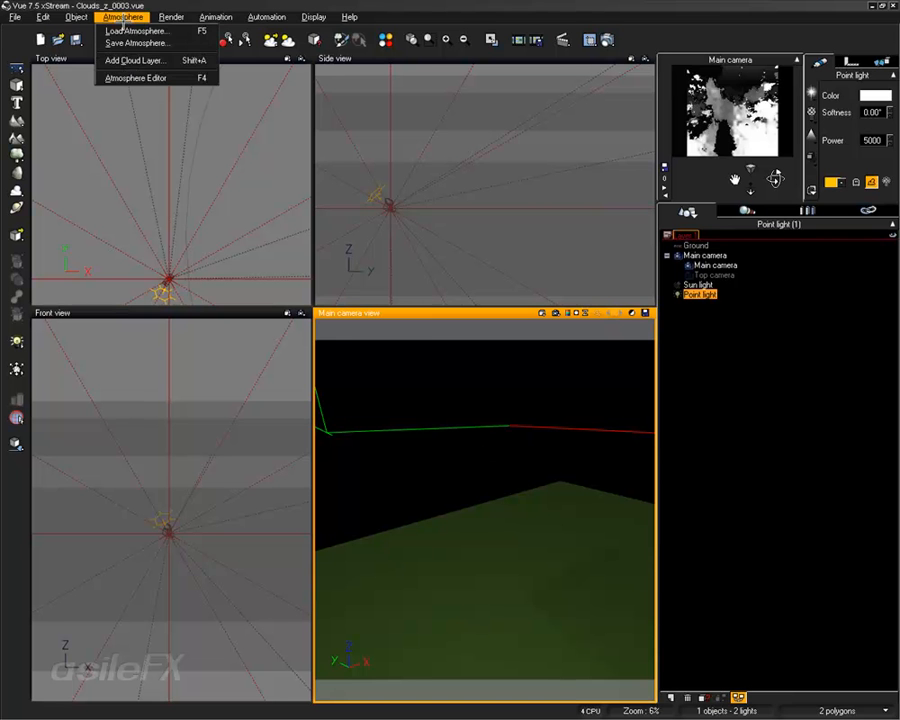
pyautogui.click(145, 78)
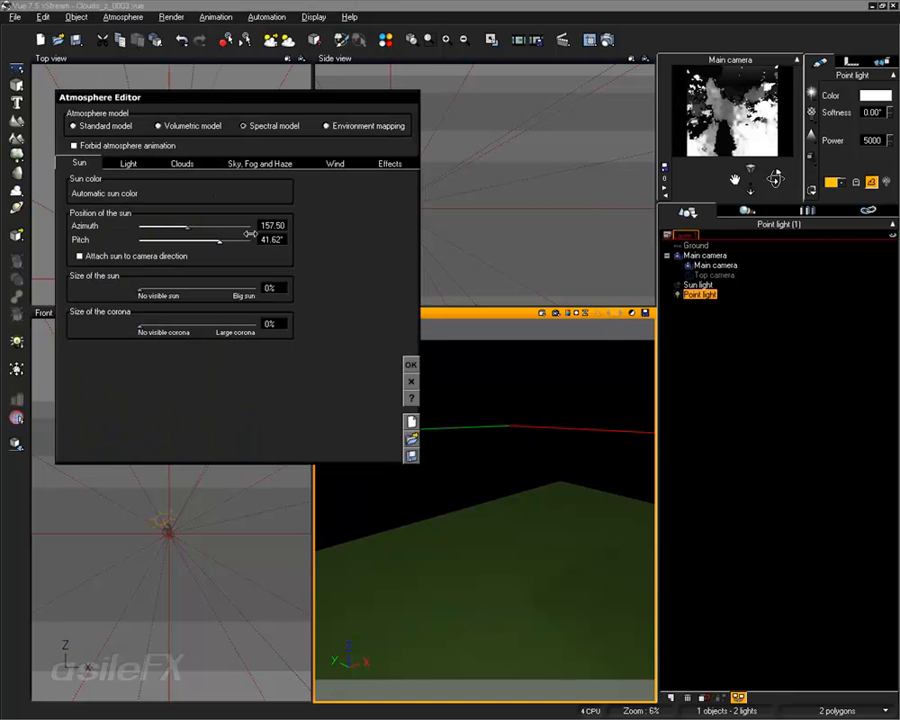
pyautogui.click(181, 163)
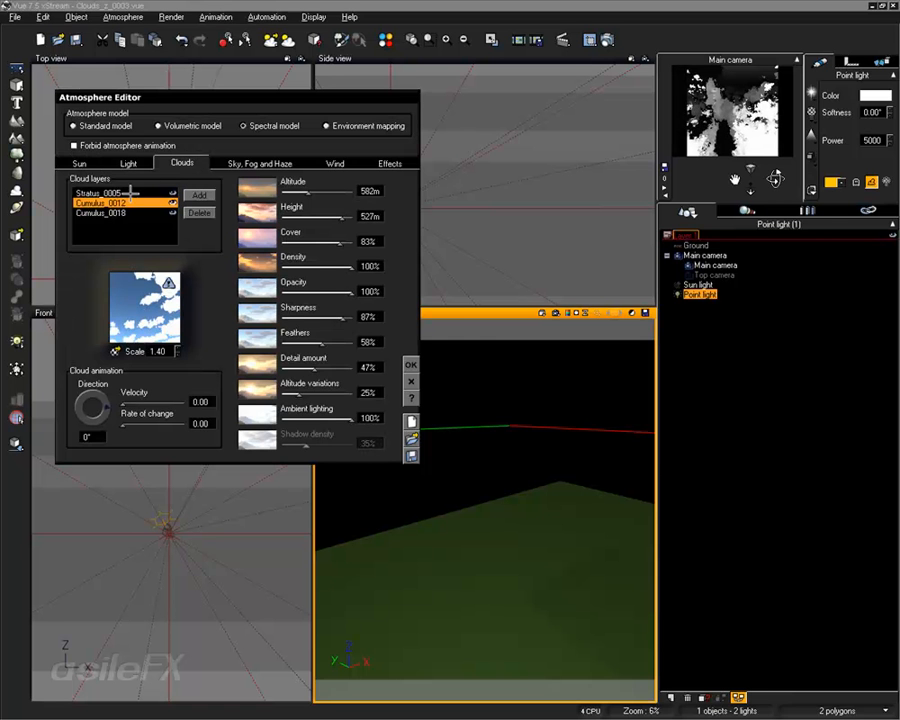
pyautogui.click(130, 193)
pyautogui.doubleClick(142, 311)
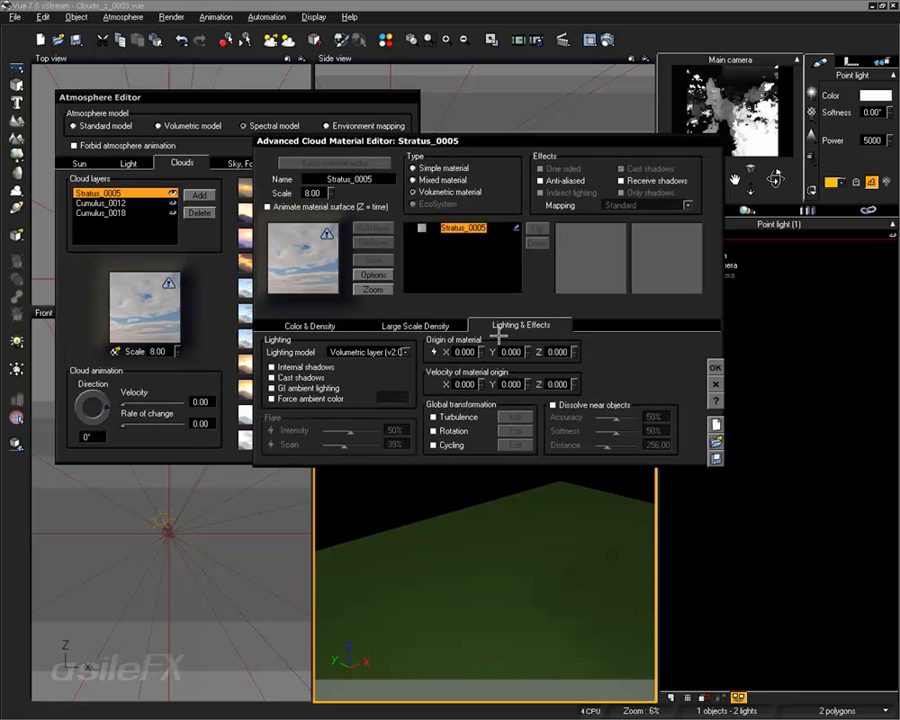
pyautogui.click(310, 325)
pyautogui.rightClick(652, 355)
pyautogui.click(660, 357)
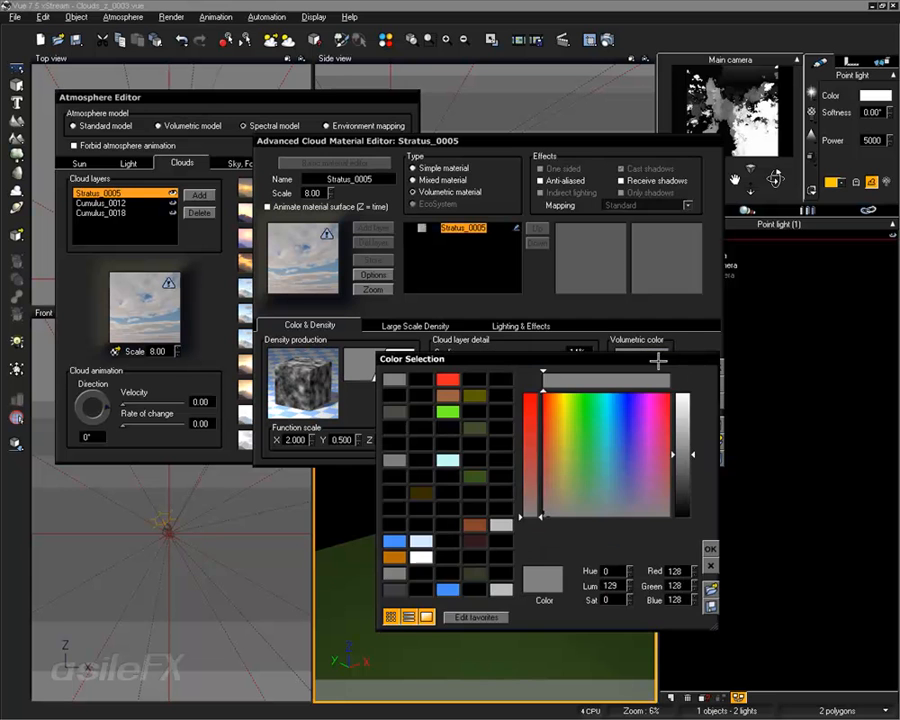
pyautogui.click(630, 385)
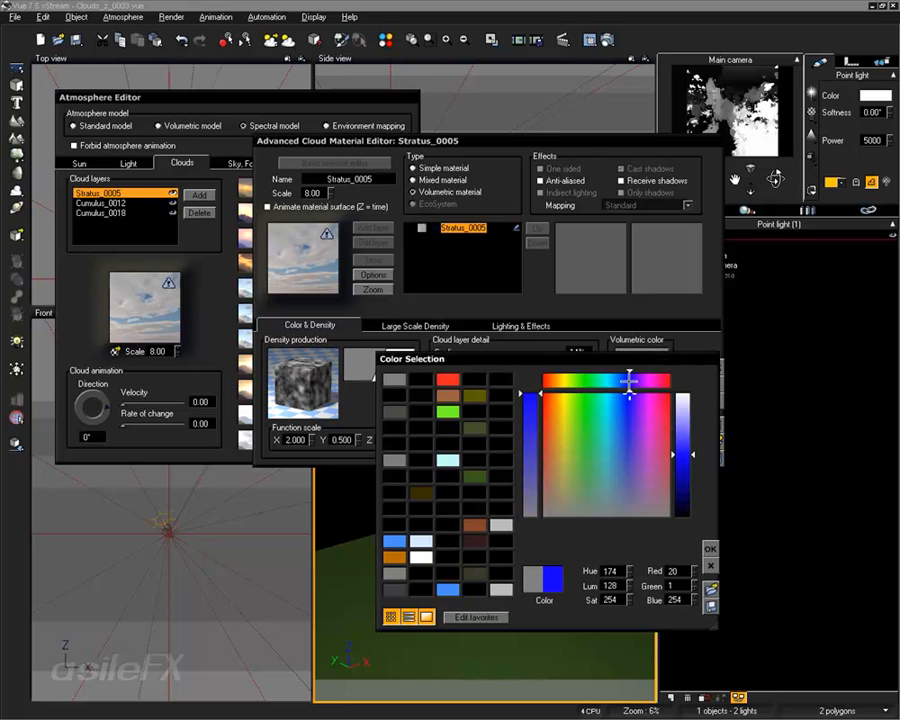
pyautogui.click(710, 548)
pyautogui.click(714, 367)
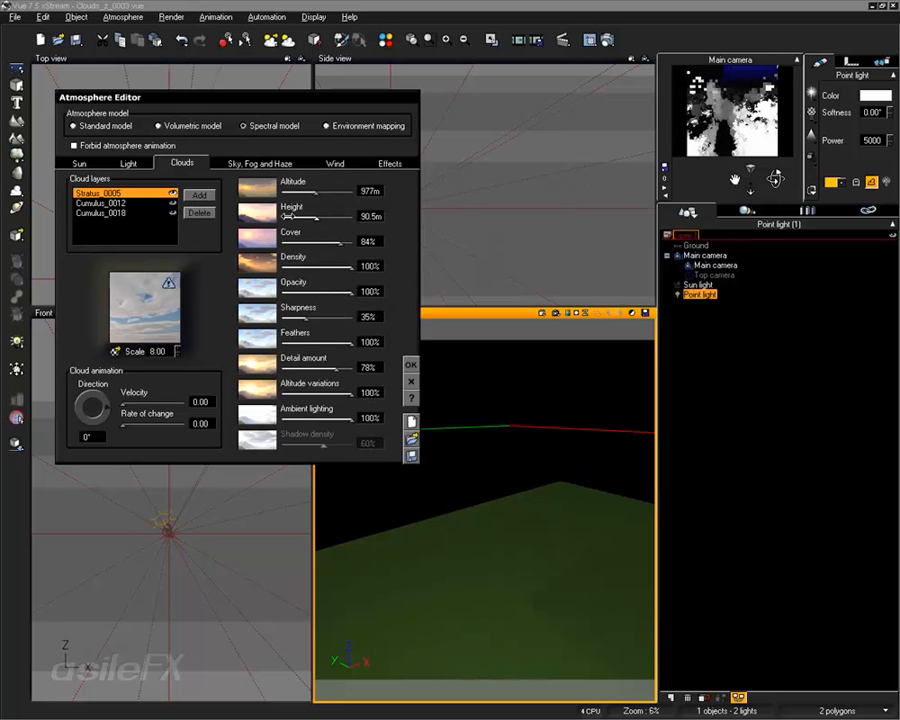
# Set the volumetric color of the Cumulus_0012 cloud layer to red (Red 254, Green 1, Blue 1) and accept the material.
pyautogui.click(100, 202)
pyautogui.rightClick(96, 209)
pyautogui.click(110, 215)
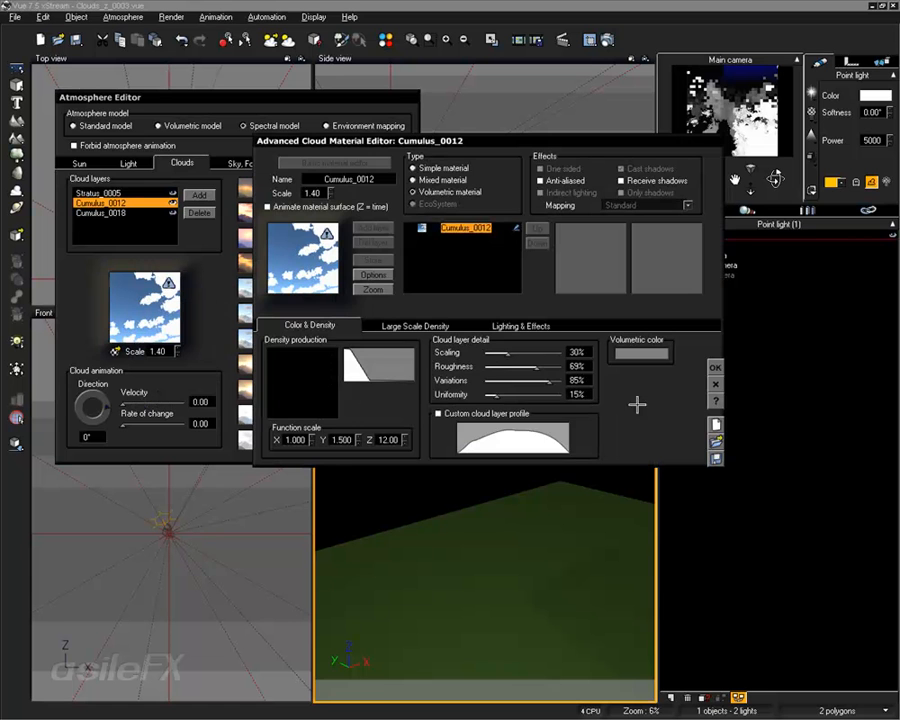
pyautogui.rightClick(645, 352)
pyautogui.click(665, 358)
pyautogui.click(447, 379)
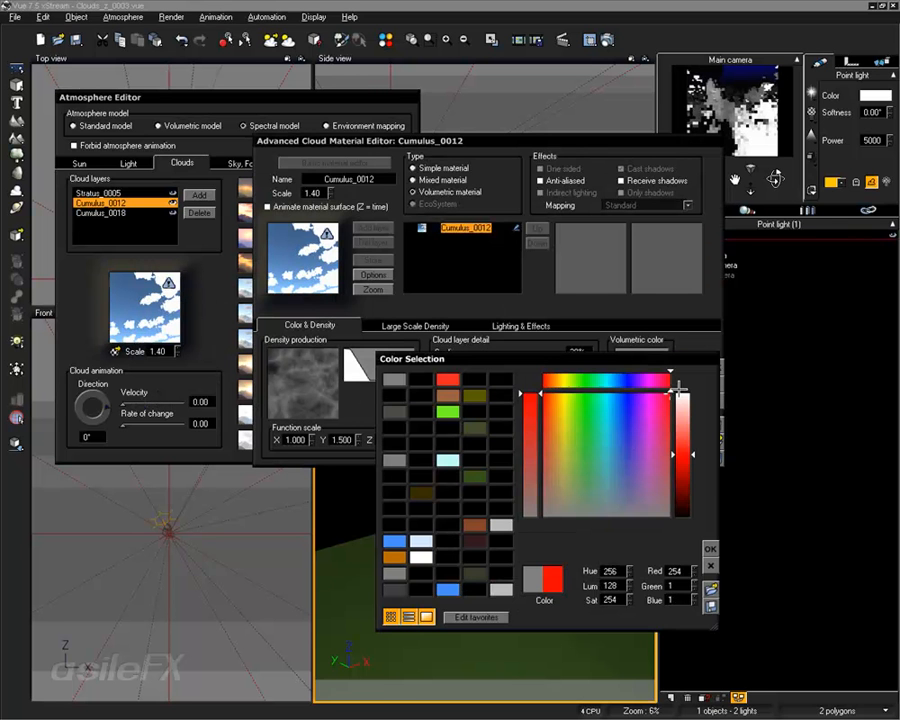
pyautogui.click(710, 548)
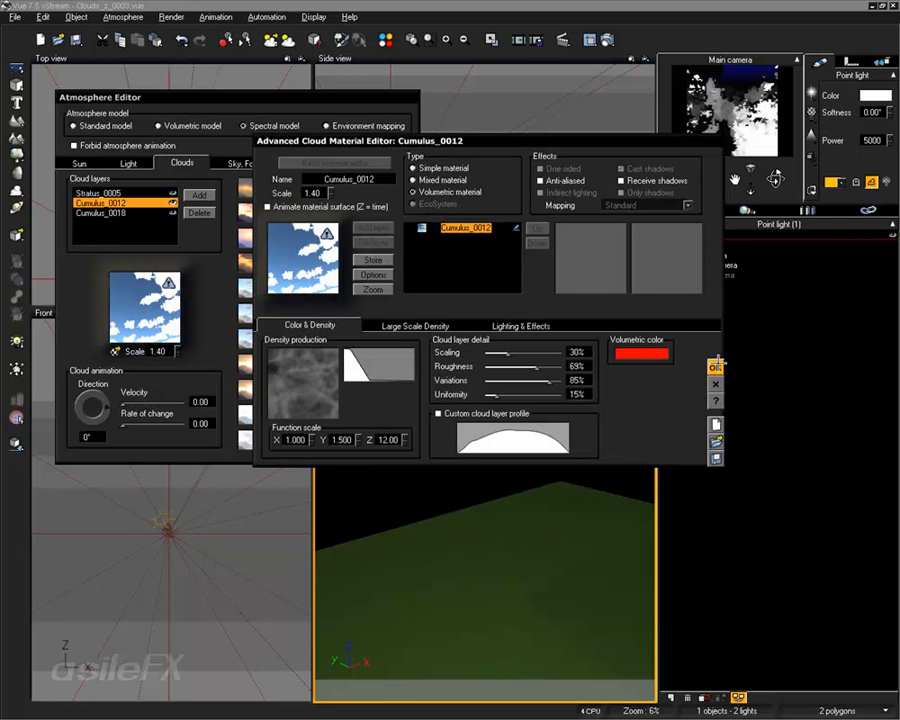
pyautogui.click(715, 366)
# Set the Cumulus_0018 cloud layer's volumetric color to green (Red 45, Green 254, Blue 1), and accept the material and atmosphere settings.
pyautogui.rightClick(130, 212)
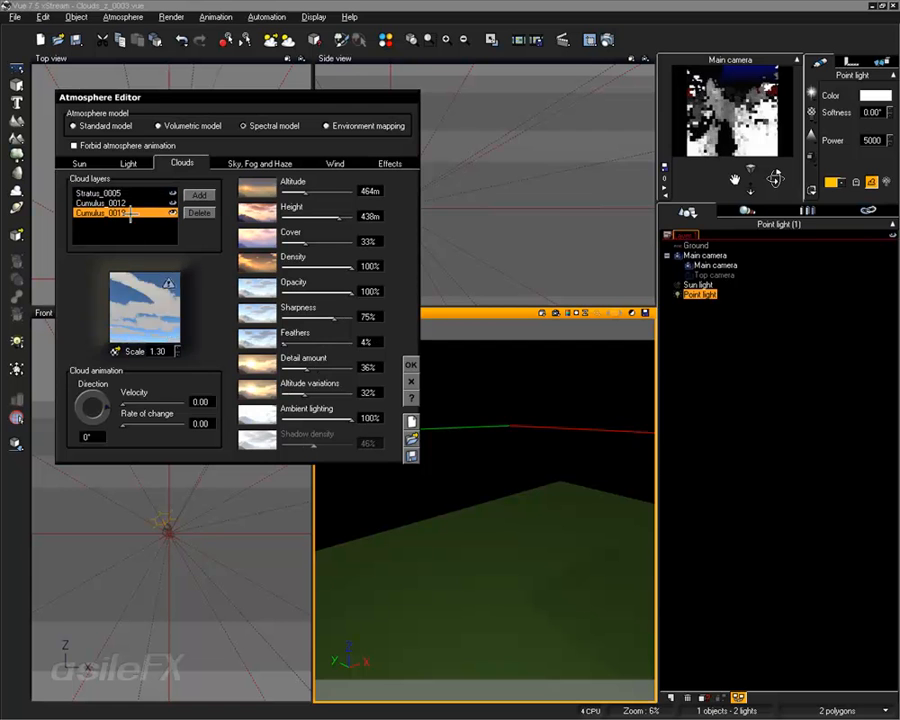
pyautogui.click(117, 222)
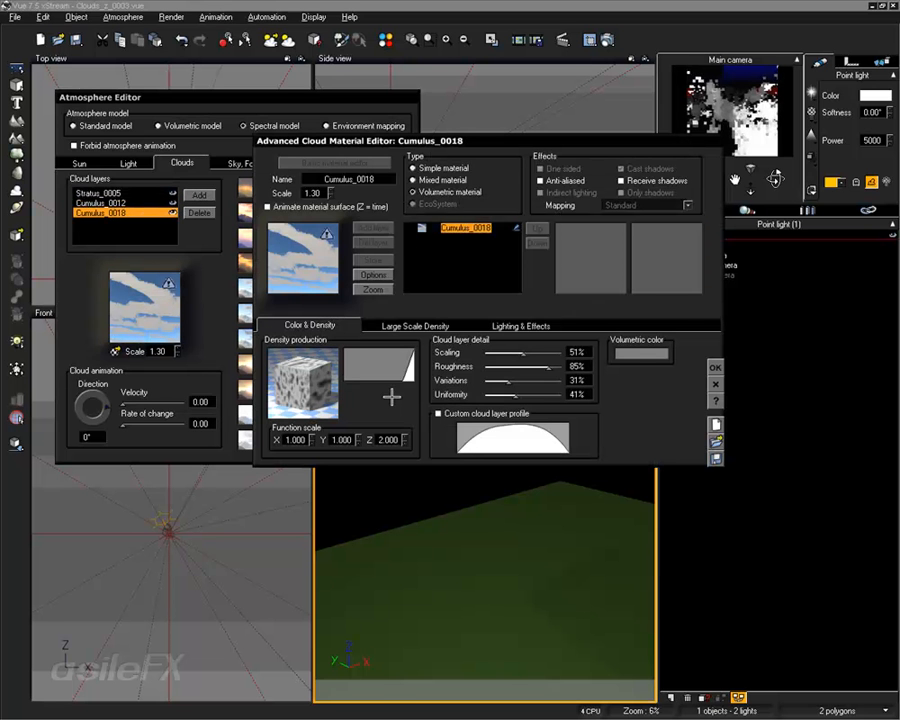
pyautogui.rightClick(660, 354)
pyautogui.click(700, 356)
pyautogui.moveTo(568, 409)
pyautogui.mouseDown()
pyautogui.moveTo(572, 394)
pyautogui.moveTo(582, 394)
pyautogui.mouseUp()
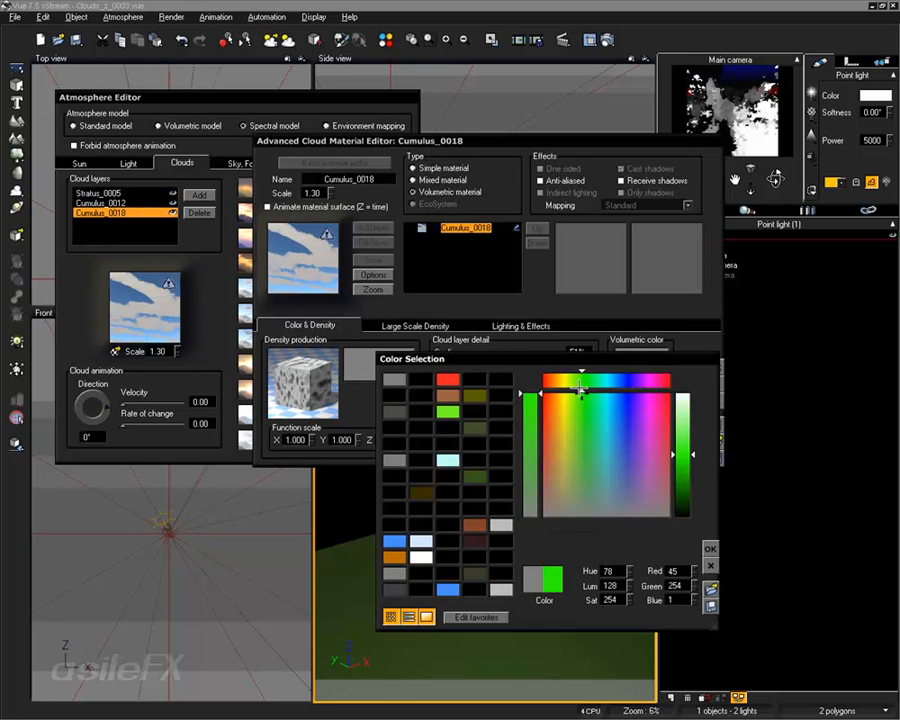
pyautogui.click(712, 548)
pyautogui.click(704, 349)
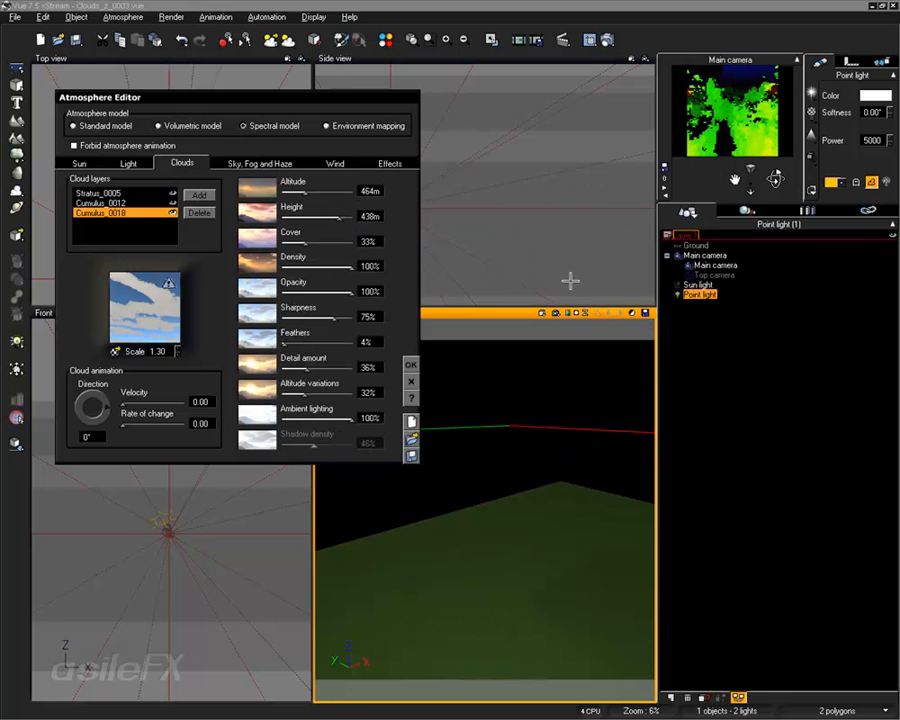
pyautogui.click(411, 365)
# Turn the main camera to frame the green, red and blue cloud layers up to the horizon, and quick-render its view.
pyautogui.moveTo(521, 398); pyautogui.dragTo(348, 578, button='right')
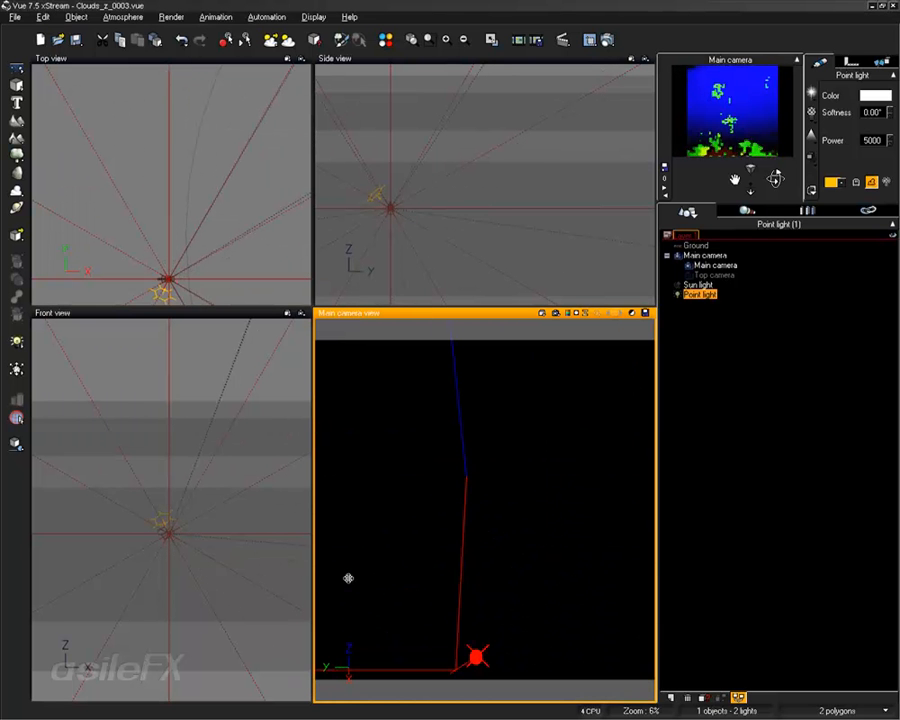
pyautogui.moveTo(342, 565); pyautogui.dragTo(783, 426, button='right')
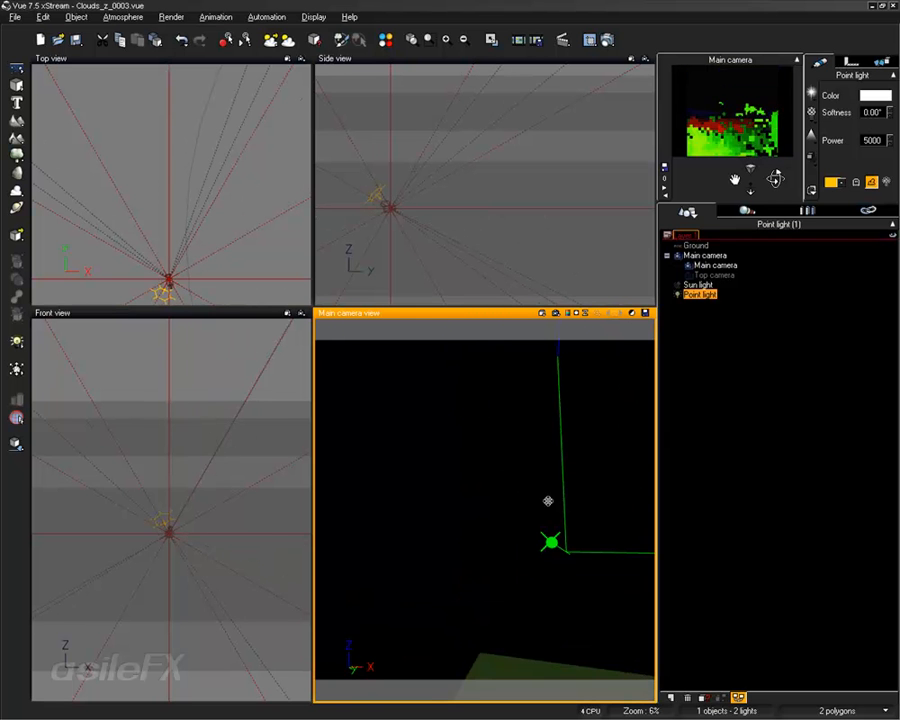
pyautogui.moveTo(563, 500); pyautogui.dragTo(534, 412, button='right')
pyautogui.scroll(-5, 535, 413)
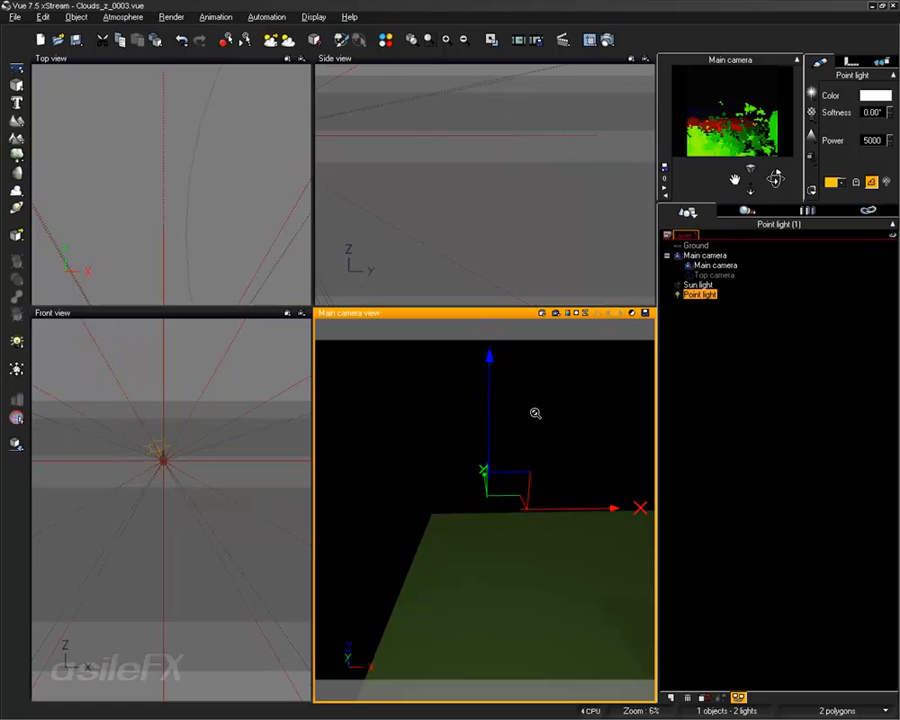
pyautogui.moveTo(522, 396); pyautogui.dragTo(554, 477, button='right')
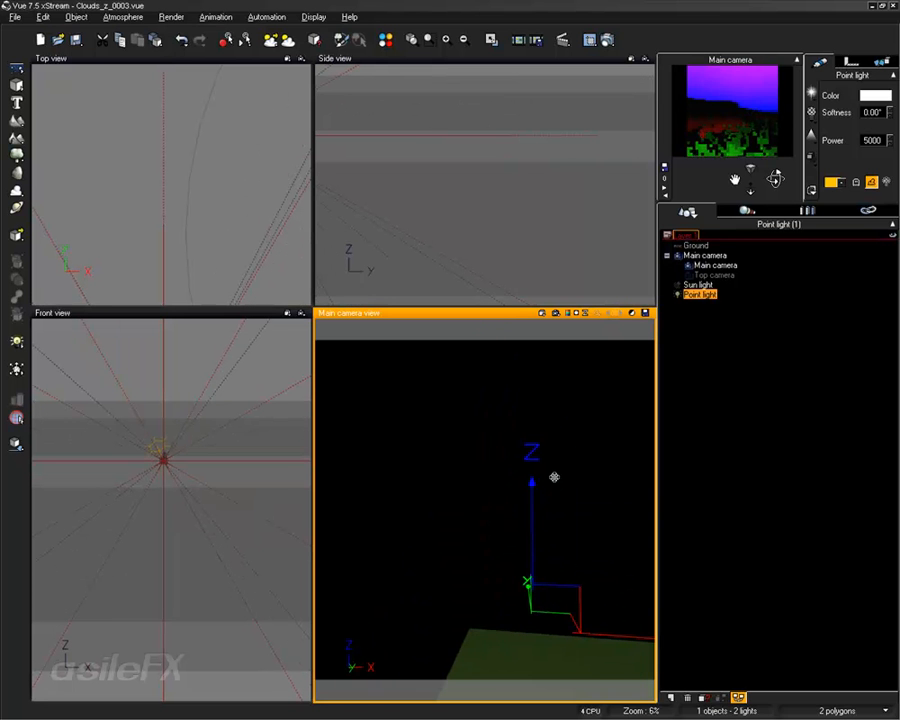
pyautogui.moveTo(573, 508); pyautogui.dragTo(697, 458, button='right')
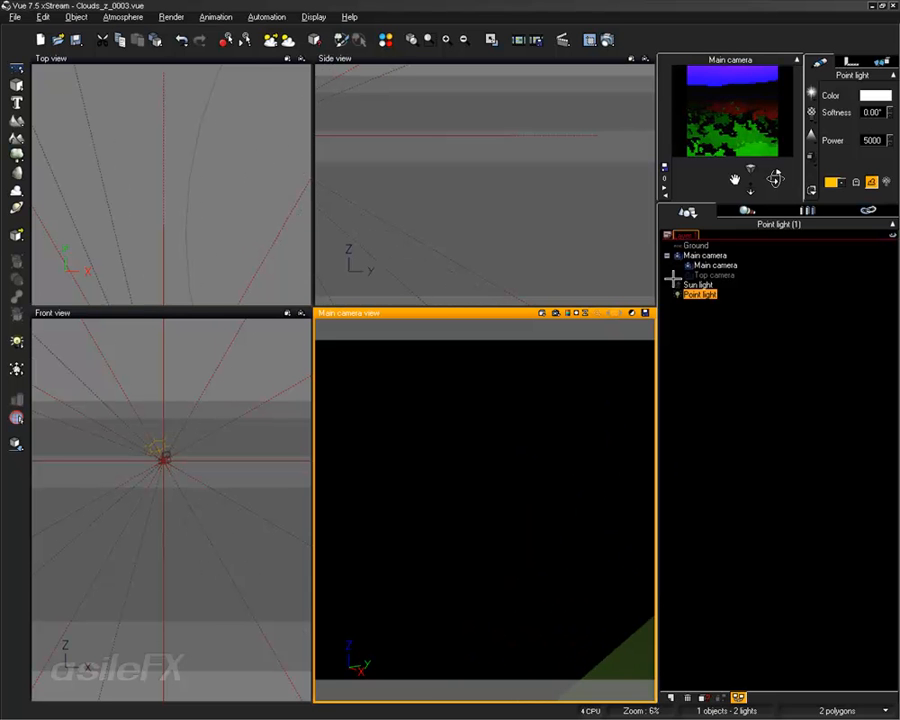
pyautogui.click(556, 313)
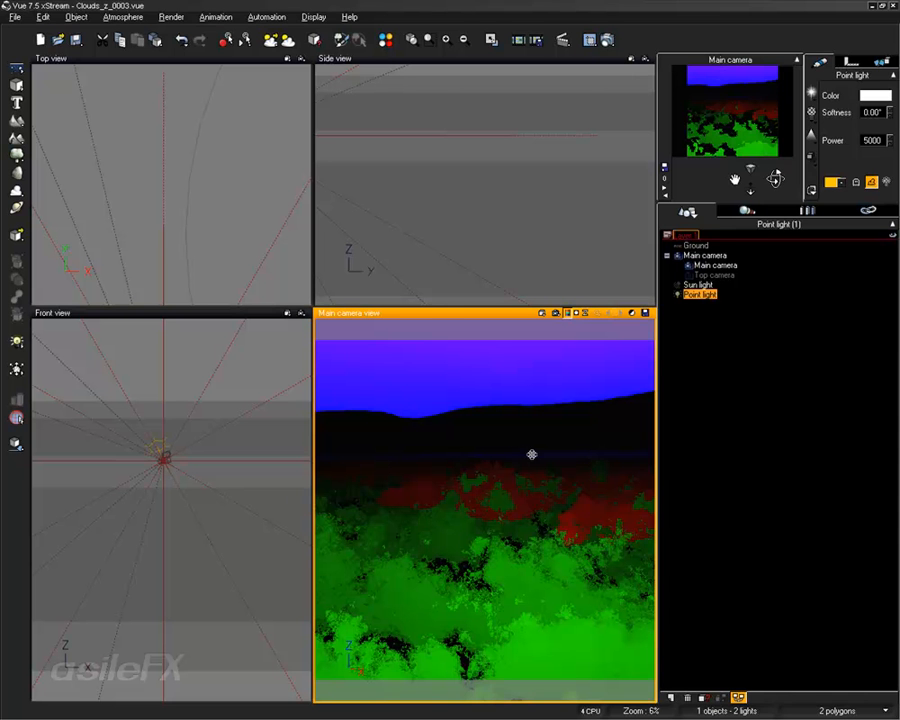
# Try a power of 50000 on the point light with a full render of the main camera view, and close the render.
pyautogui.click(875, 140)
pyautogui.click(884, 141)
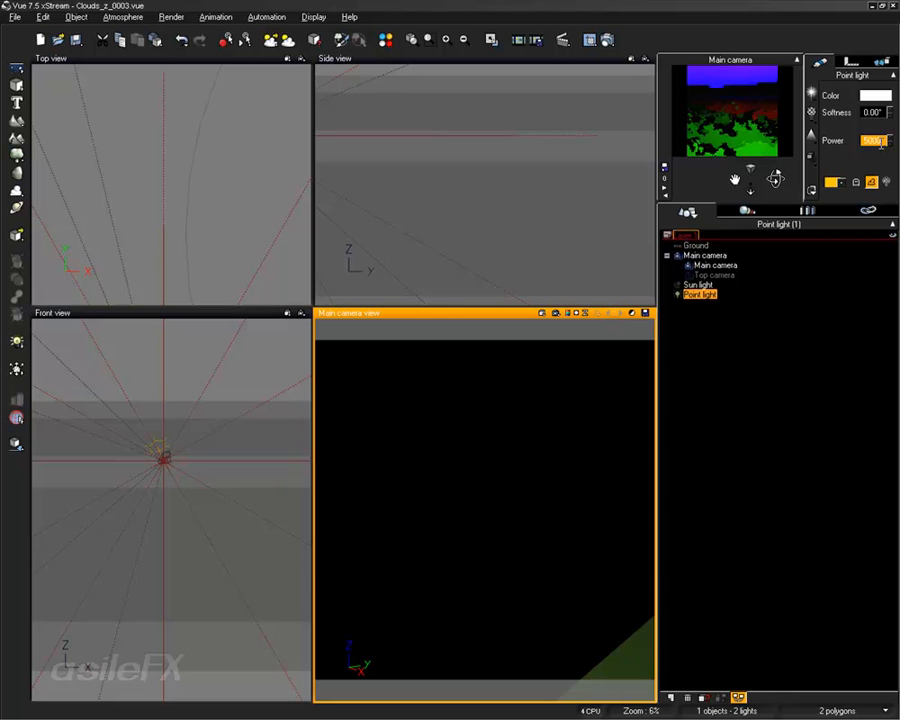
pyautogui.write('0')
pyautogui.press('Return')
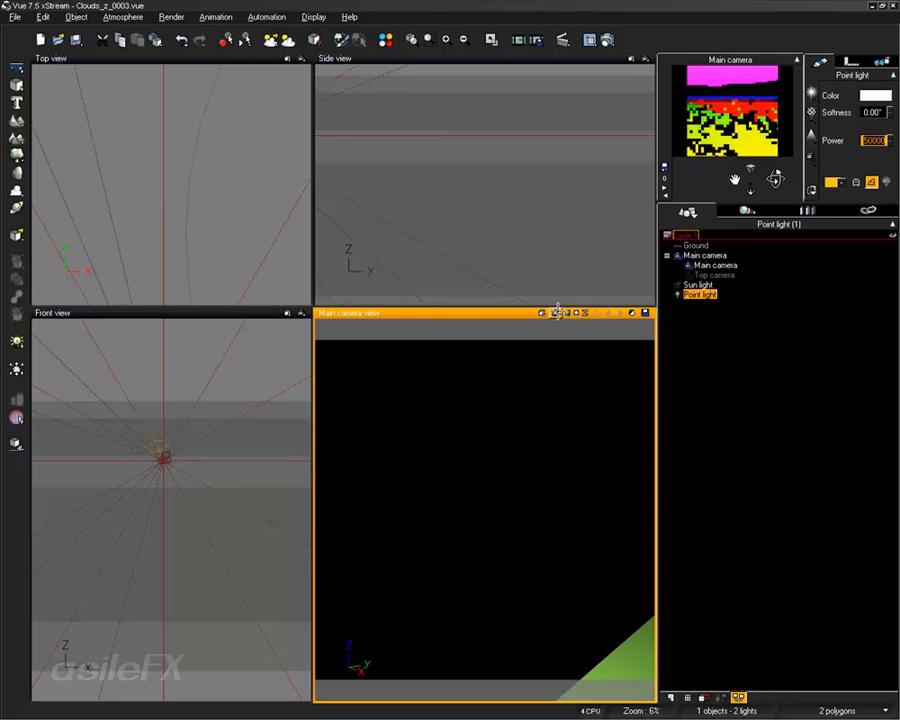
pyautogui.click(610, 41)
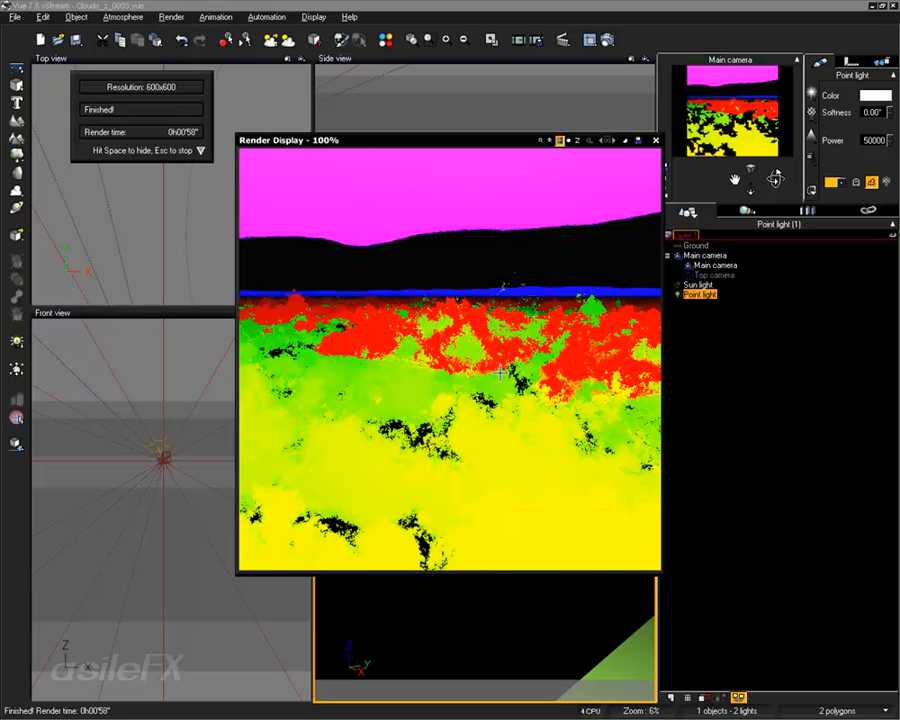
pyautogui.rightClick(496, 473)
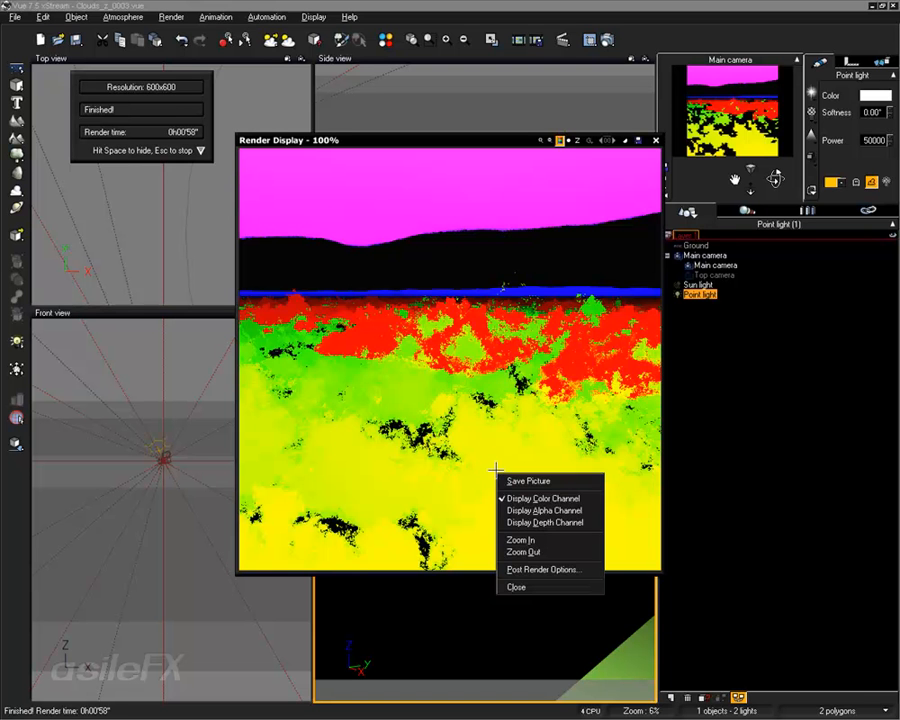
pyautogui.click(655, 140)
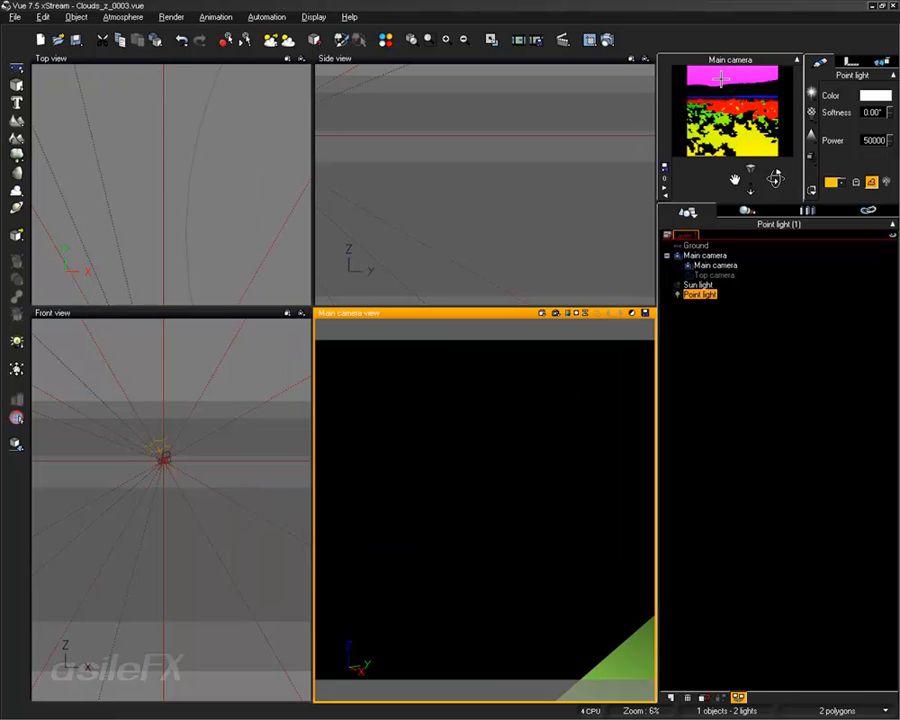
# Try a power of -5000 on the point light, and restore its power to 5000.
pyautogui.rightClick(720, 78)
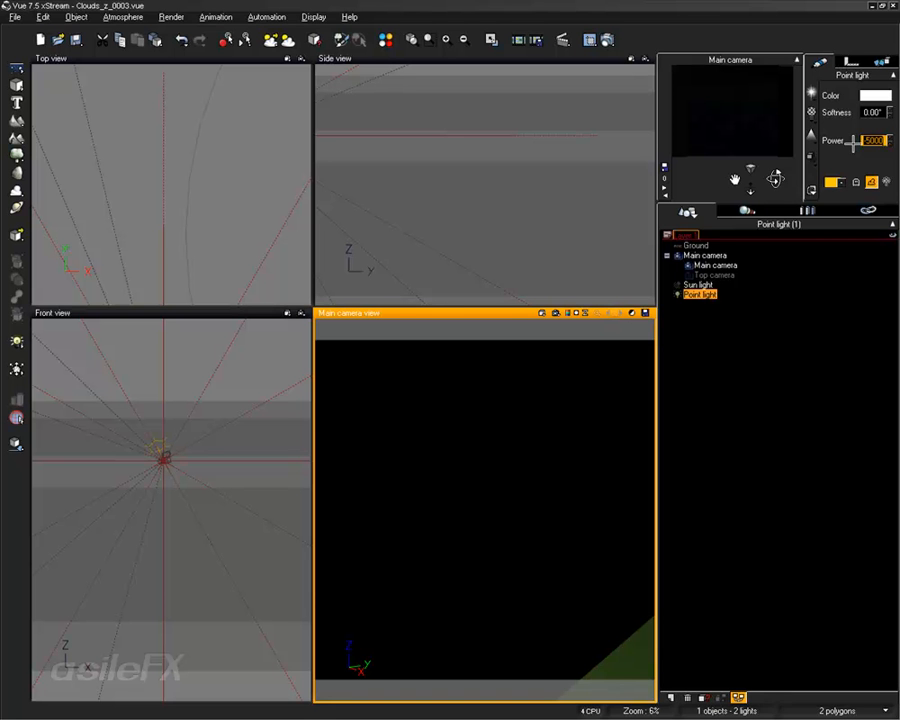
pyautogui.click(868, 142)
# Add a second point light and move it away from the first one, slightly above it in the front view.
pyautogui.moveTo(163, 458); pyautogui.dragTo(226, 375)
pyautogui.moveTo(207, 170); pyautogui.dragTo(208, 67)
pyautogui.moveTo(253, 267); pyautogui.dragTo(229, 158)
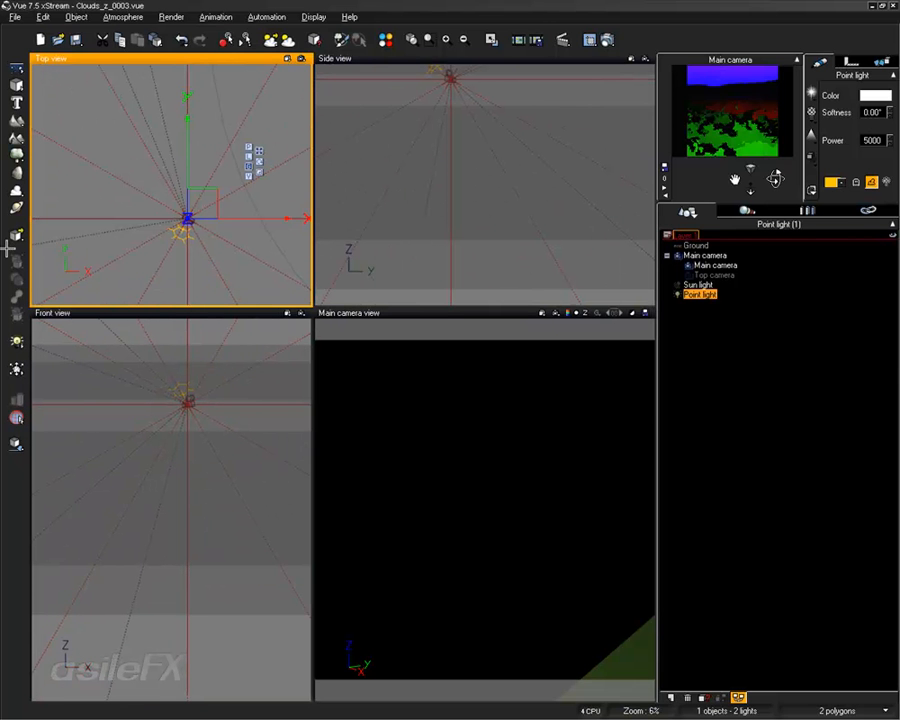
pyautogui.click(16, 341)
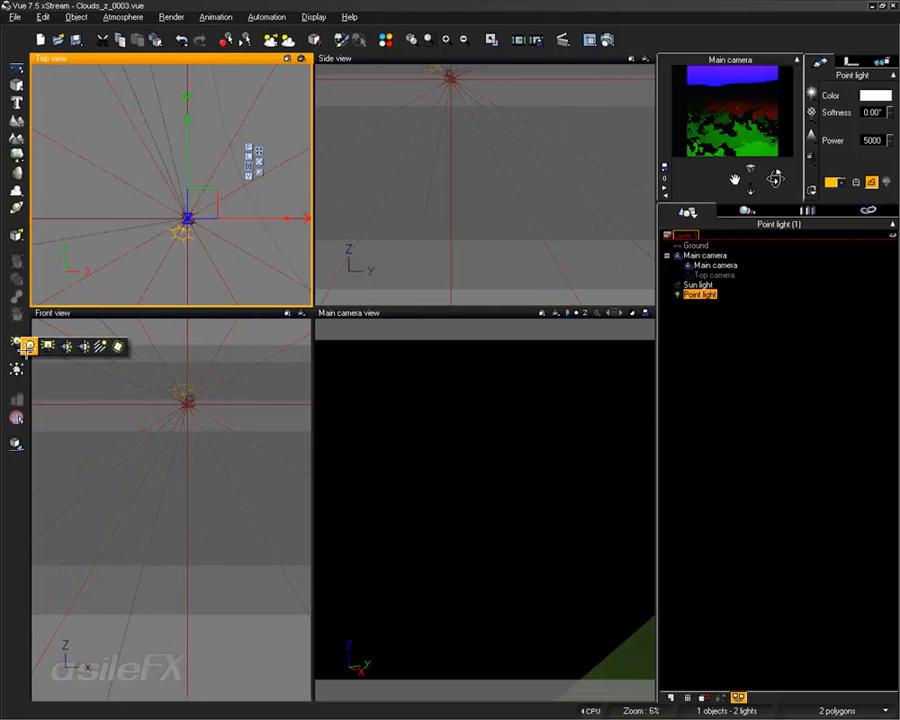
pyautogui.click(29, 346)
pyautogui.moveTo(188, 160); pyautogui.dragTo(117, 168)
pyautogui.moveTo(157, 507); pyautogui.dragTo(222, 567, button='right')
pyautogui.moveTo(186, 547); pyautogui.dragTo(182, 428)
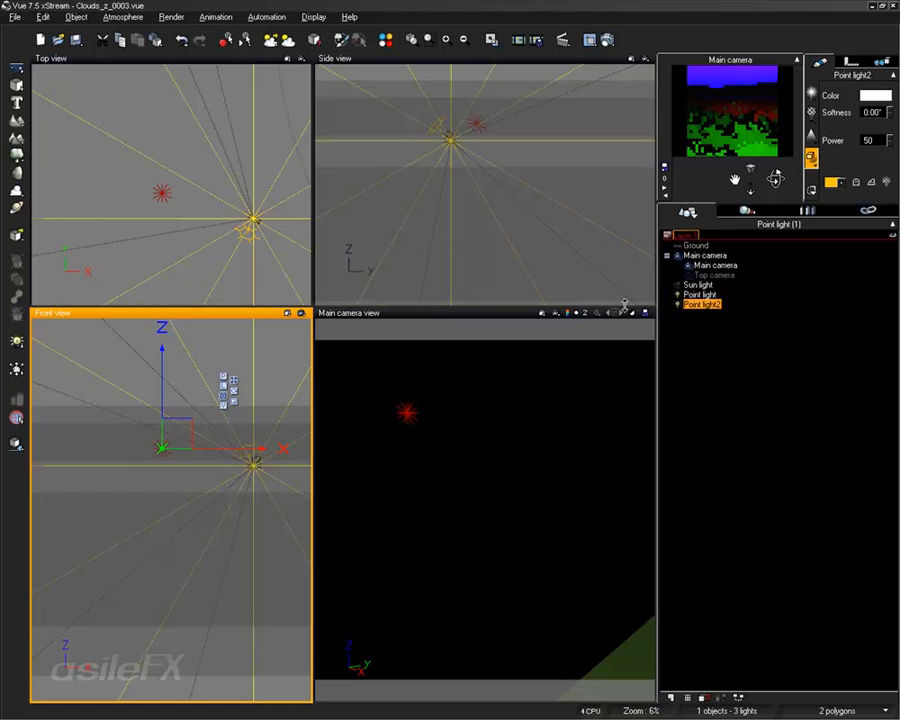
# Test increasingly strong powers on the second point light, and set its power to -500.
pyautogui.doubleClick(868, 141)
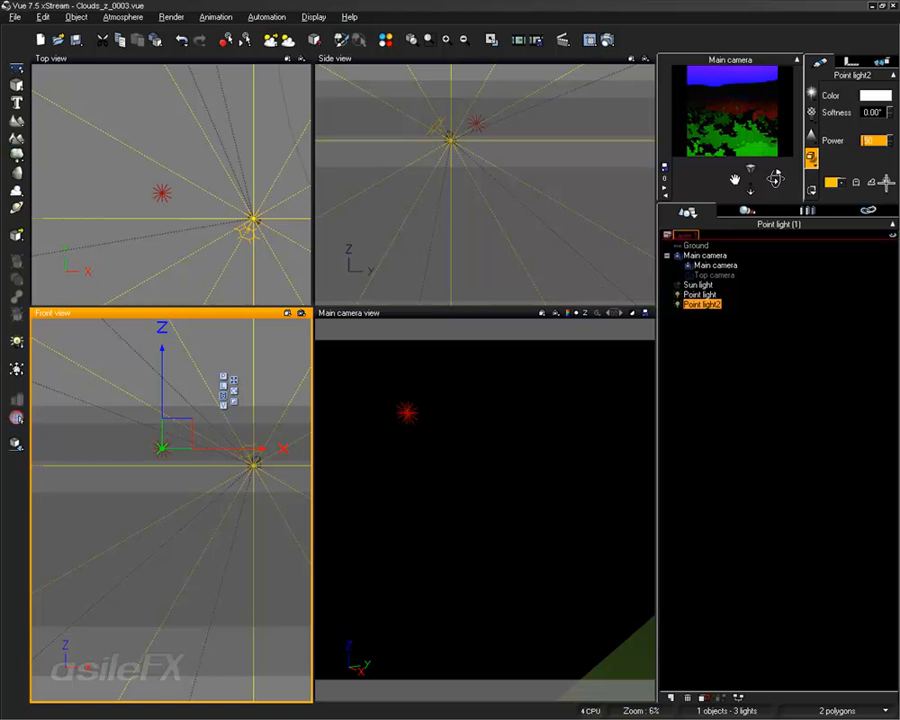
pyautogui.write('500')
pyautogui.press('Return')
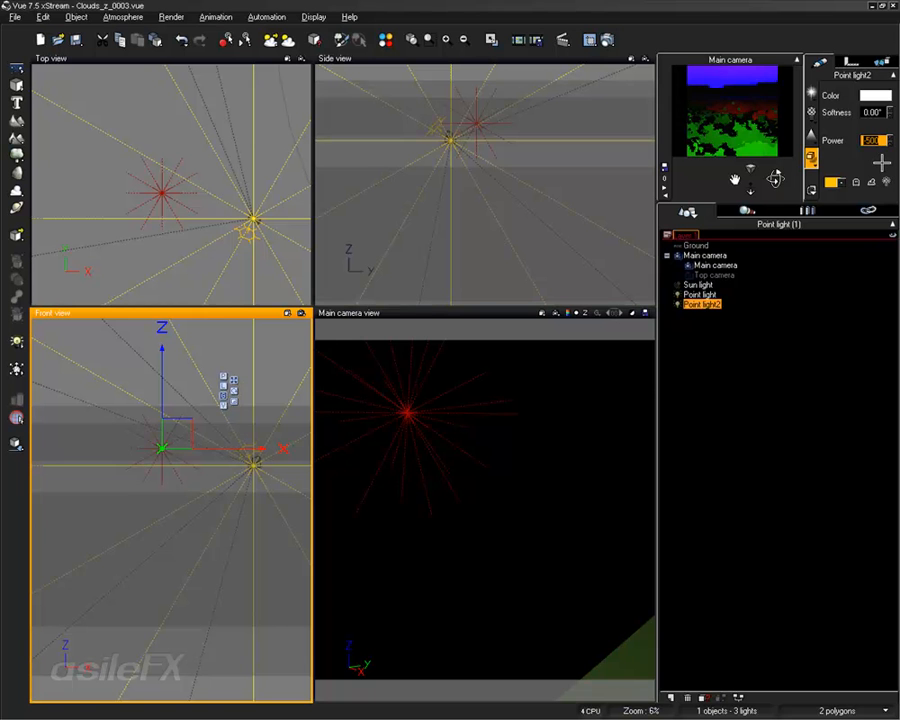
pyautogui.write('5000')
pyautogui.press('Return')
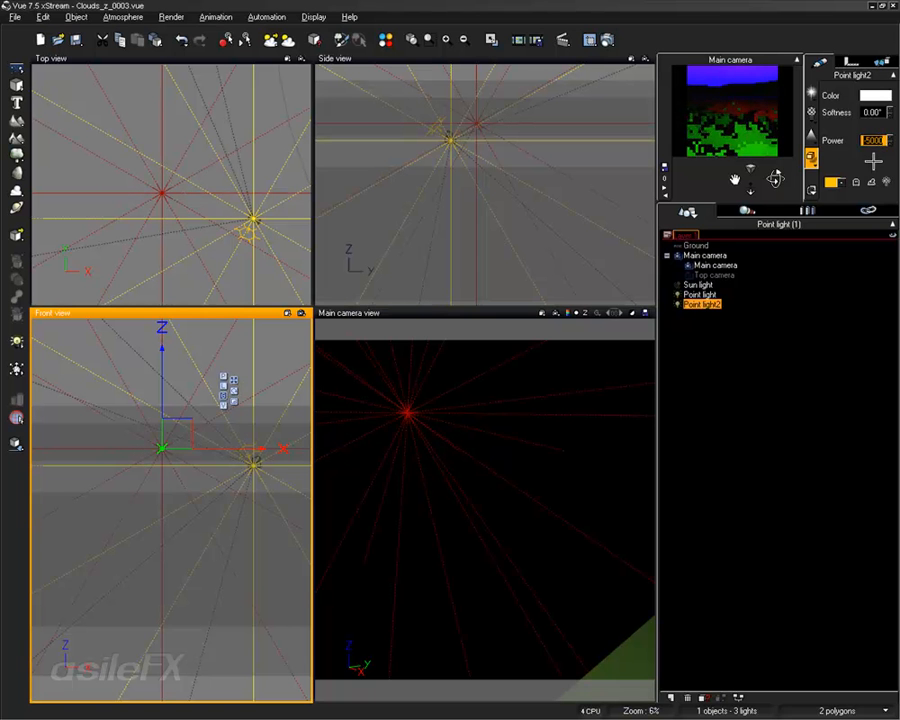
pyautogui.write('50000')
pyautogui.press('Return')
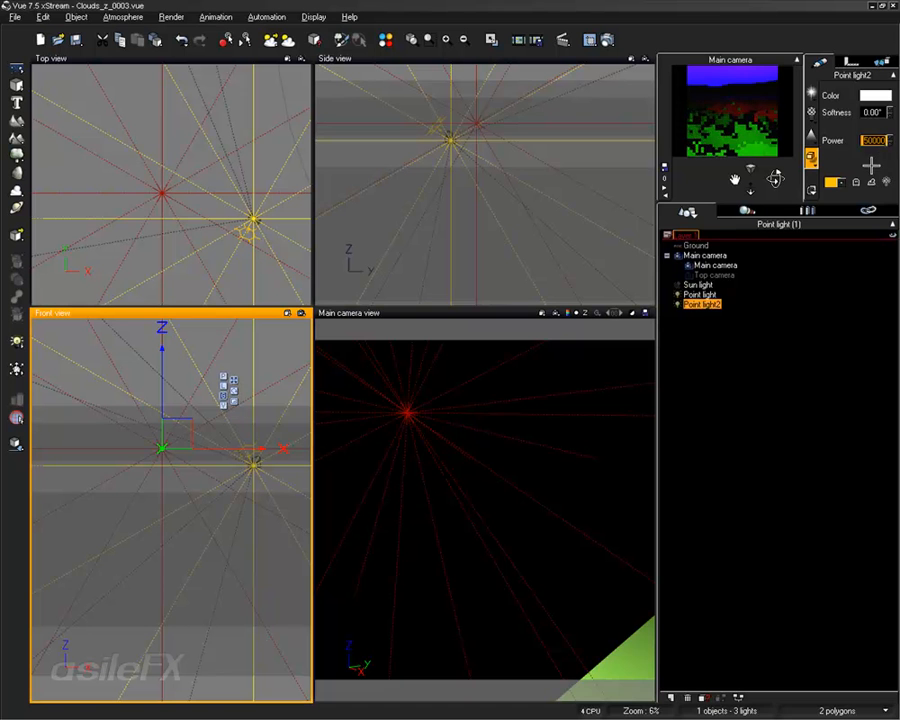
pyautogui.write('-500')
pyautogui.press('Return')
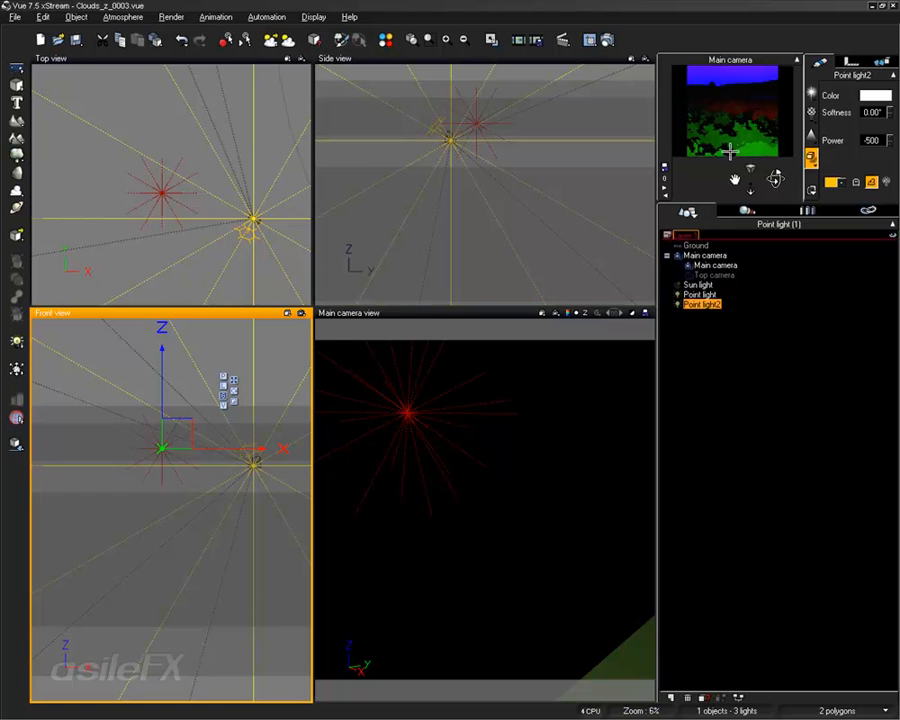
# Set the second point light's power to -1000.
pyautogui.click(872, 140)
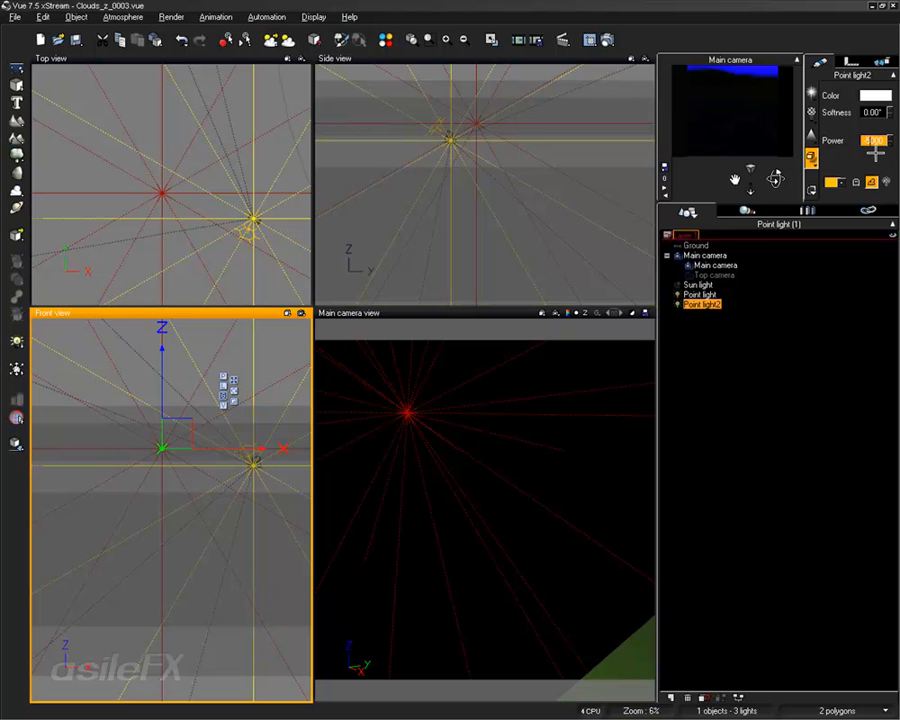
pyautogui.write('-1000')
pyautogui.press('Return')
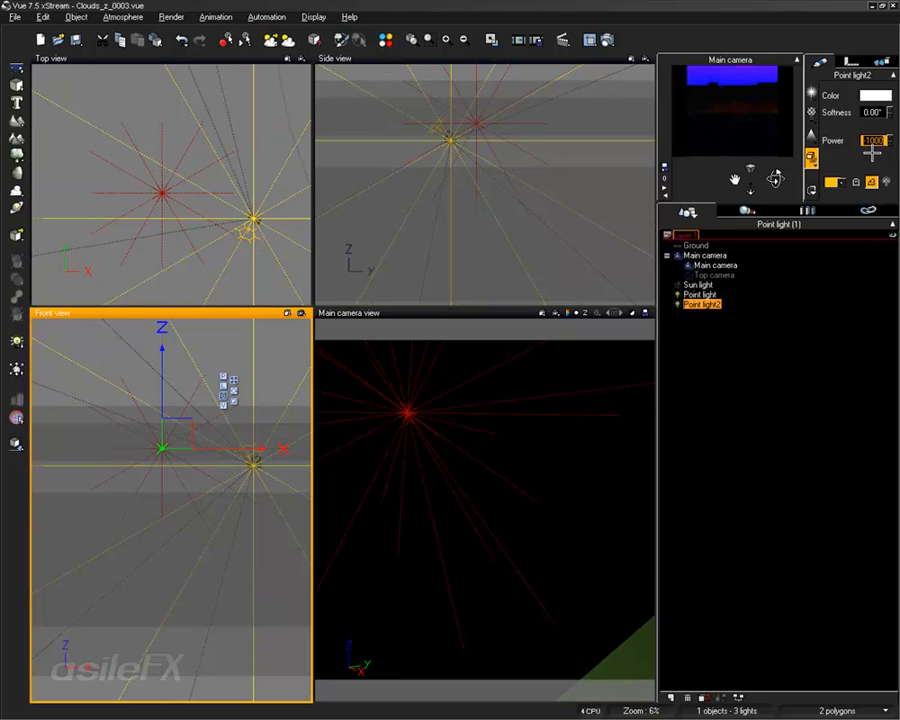
# Move the second point light closer to the first one, lowering it slightly below the first light in the front view.
pyautogui.moveTo(165, 176); pyautogui.dragTo(135, 199, button='right')
pyautogui.moveTo(155, 194); pyautogui.dragTo(193, 181)
pyautogui.moveTo(200, 502); pyautogui.dragTo(181, 550, button='right')
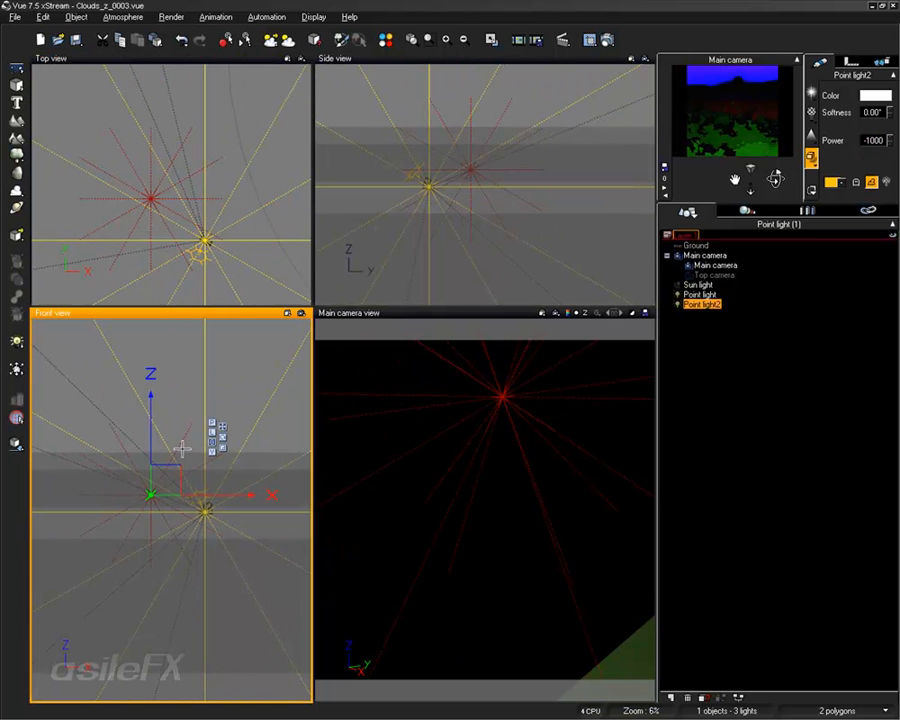
pyautogui.moveTo(159, 474); pyautogui.dragTo(177, 480)
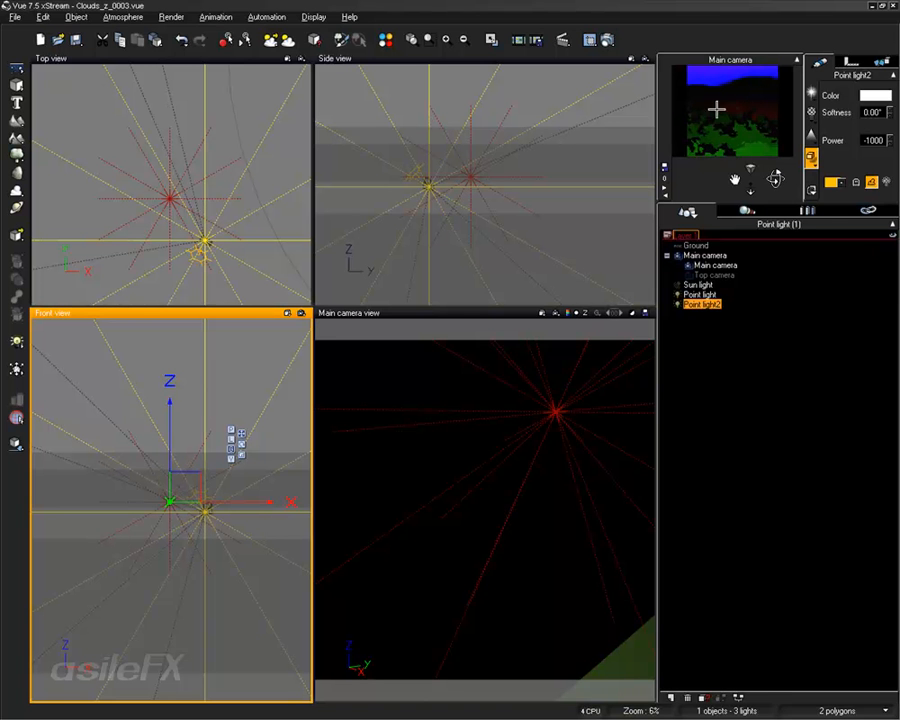
pyautogui.moveTo(198, 486); pyautogui.dragTo(210, 492)
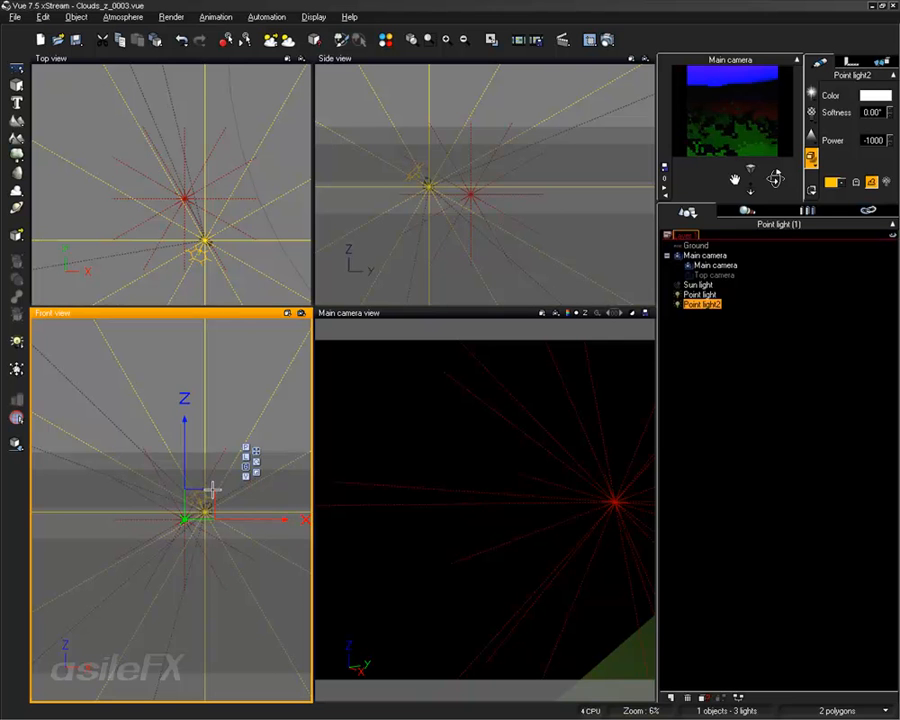
# Align the second point light beside the first in the top view, raise it slightly in the front view, and quick-render the main camera.
pyautogui.click(240, 241)
pyautogui.moveTo(183, 143); pyautogui.dragTo(178, 172)
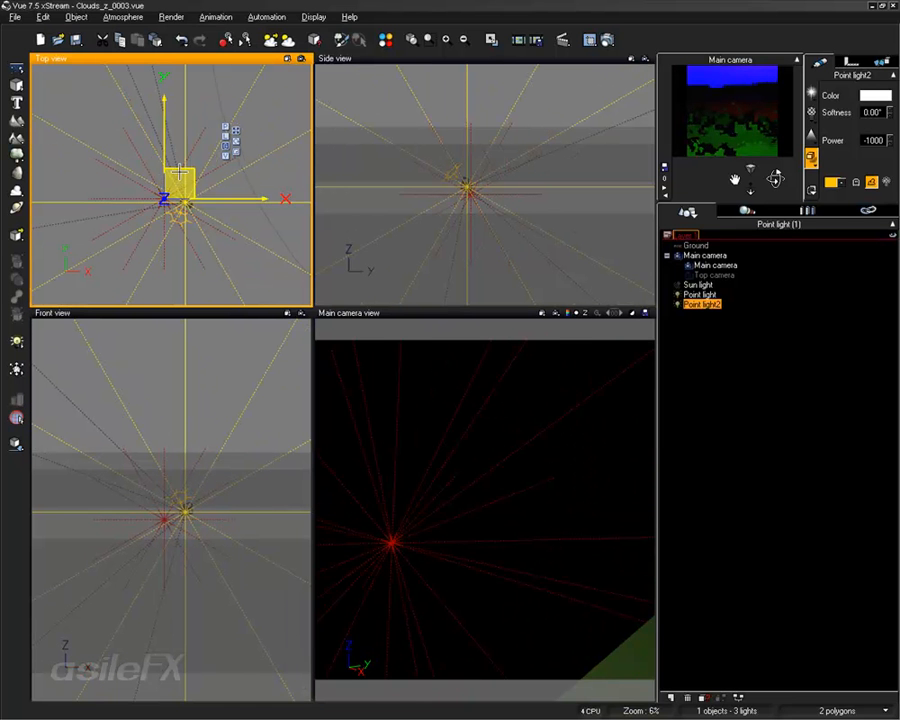
pyautogui.click(211, 583)
pyautogui.moveTo(200, 507)
pyautogui.mouseDown()
pyautogui.moveTo(200, 482)
pyautogui.moveTo(202, 495)
pyautogui.mouseUp()
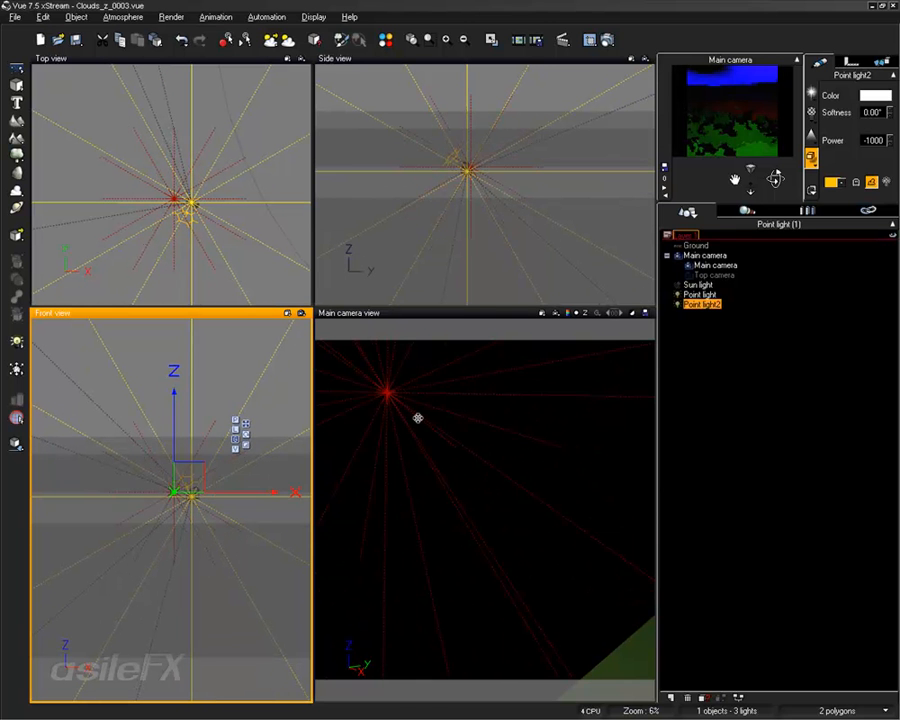
pyautogui.click(554, 313)
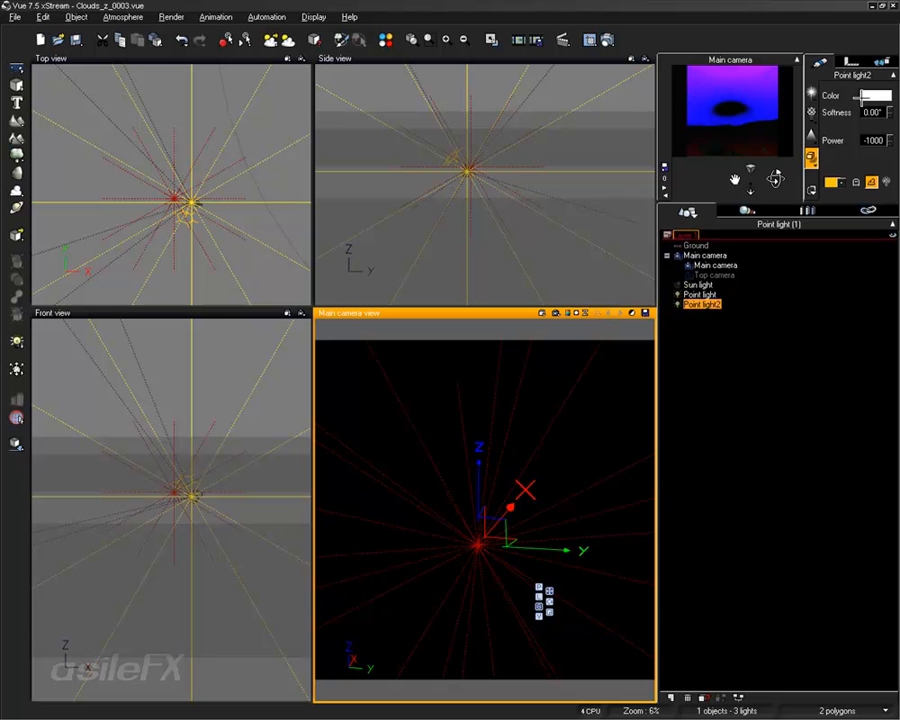
# Try blue and violet shades for the second point light, and set its color to green, RGB 32, 226, 0.
pyautogui.rightClick(880, 95)
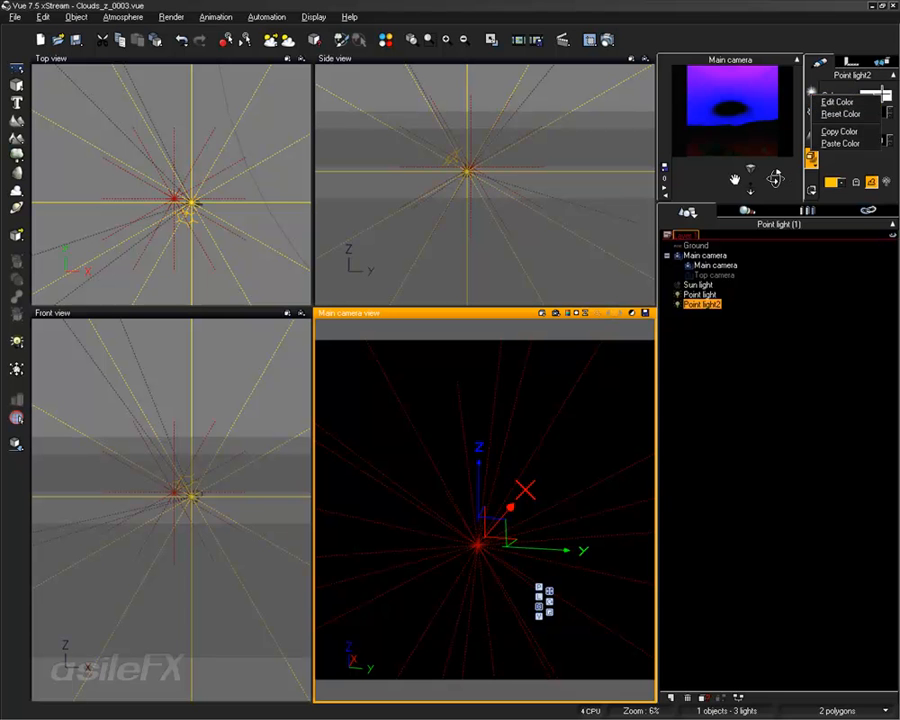
pyautogui.click(838, 101)
pyautogui.click(630, 440)
pyautogui.click(680, 462)
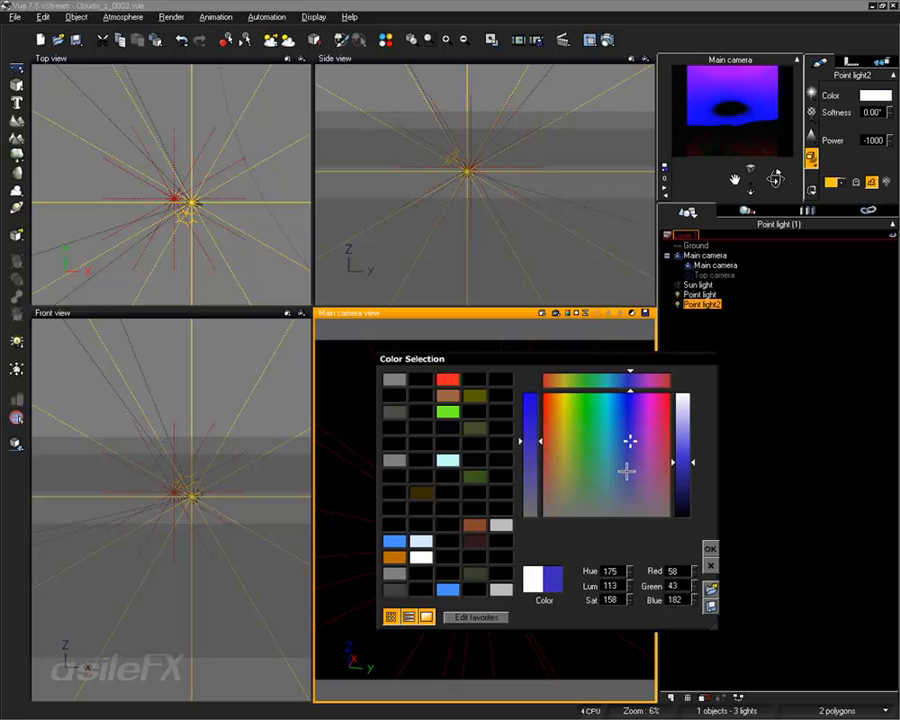
pyautogui.moveTo(616, 420); pyautogui.dragTo(636, 405)
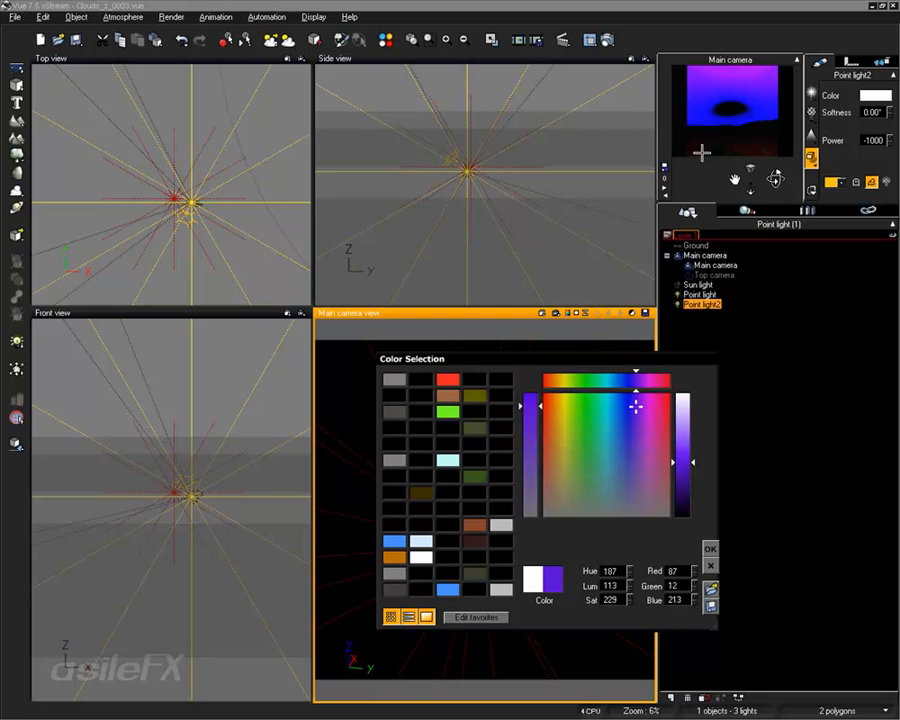
pyautogui.click(589, 408)
pyautogui.moveTo(589, 408)
pyautogui.mouseDown()
pyautogui.moveTo(607, 390)
pyautogui.moveTo(570, 390)
pyautogui.moveTo(585, 392)
pyautogui.moveTo(578, 404)
pyautogui.moveTo(615, 398)
pyautogui.moveTo(580, 397)
pyautogui.mouseUp()
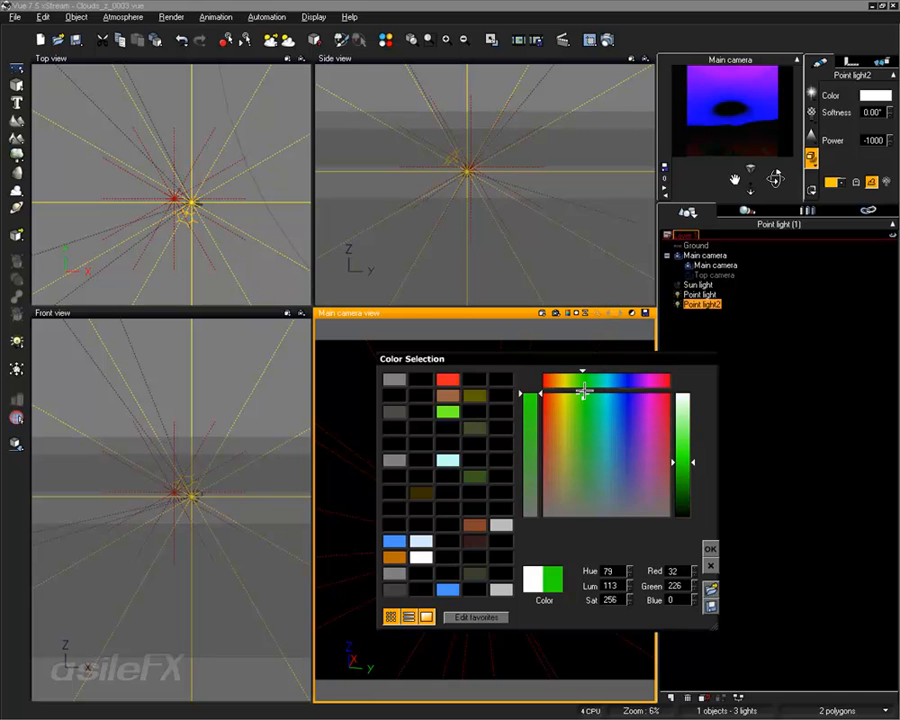
pyautogui.click(709, 548)
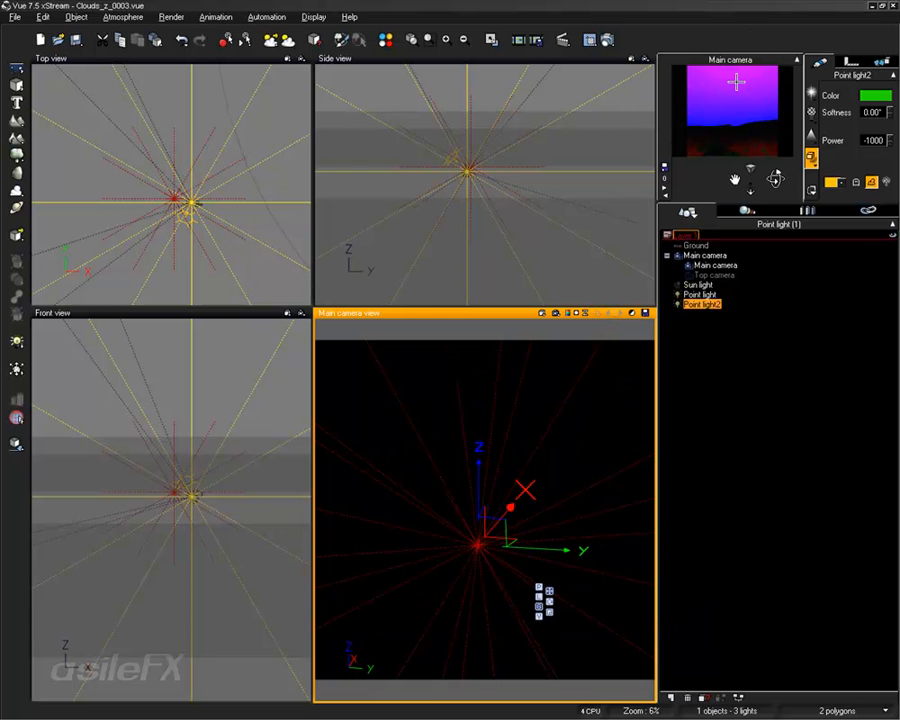
# Lighten the second point light's color to a pale green, RGB 178, 255, 165.
pyautogui.rightClick(876, 94)
pyautogui.click(866, 97)
pyautogui.click(582, 393)
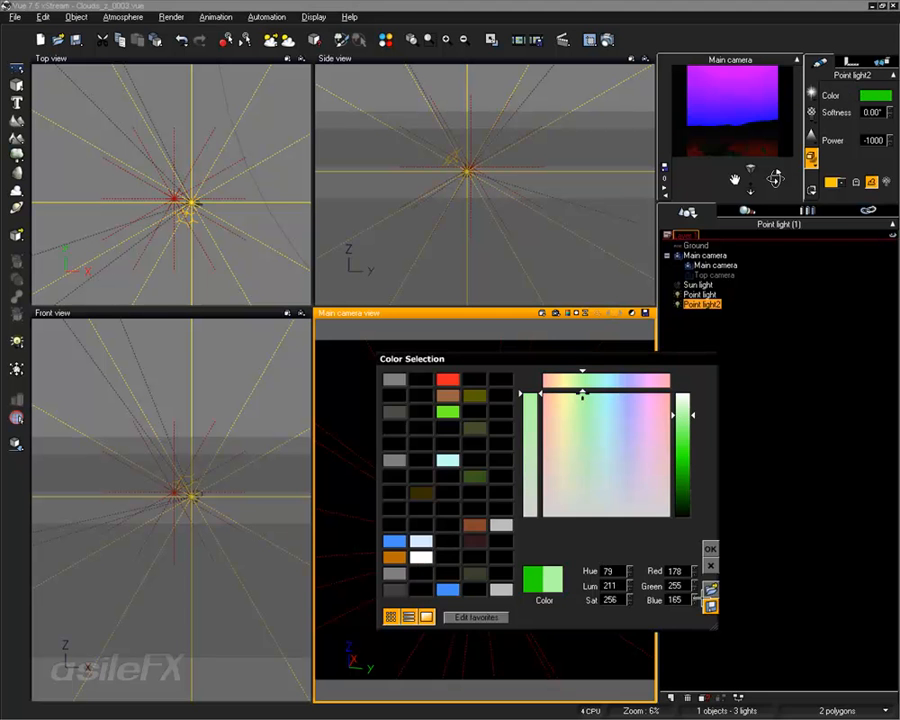
pyautogui.click(710, 549)
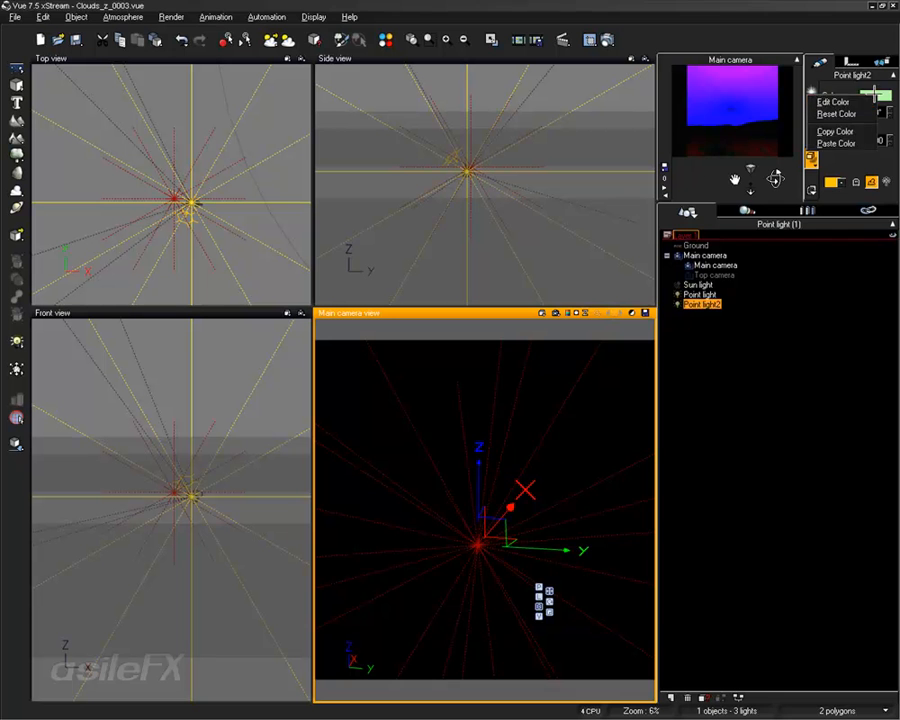
# Change the second point light's color to a bright, saturated red.
pyautogui.click(873, 95)
pyautogui.click(587, 454)
pyautogui.moveTo(651, 429); pyautogui.dragTo(683, 336)
pyautogui.click(682, 449)
pyautogui.click(705, 548)
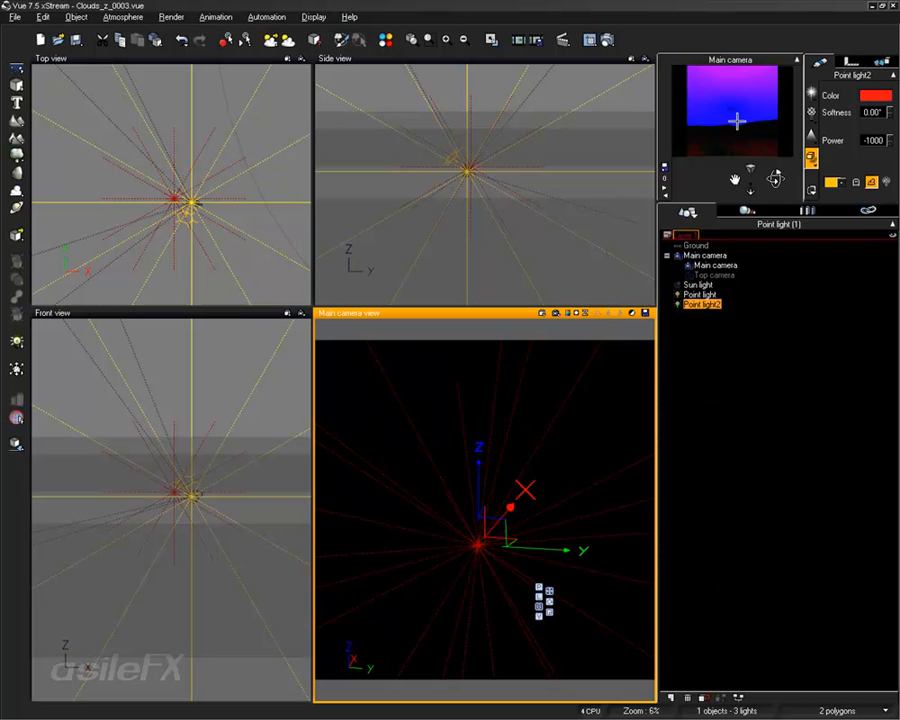
# Set the second point light's color back to white.
pyautogui.rightClick(858, 97)
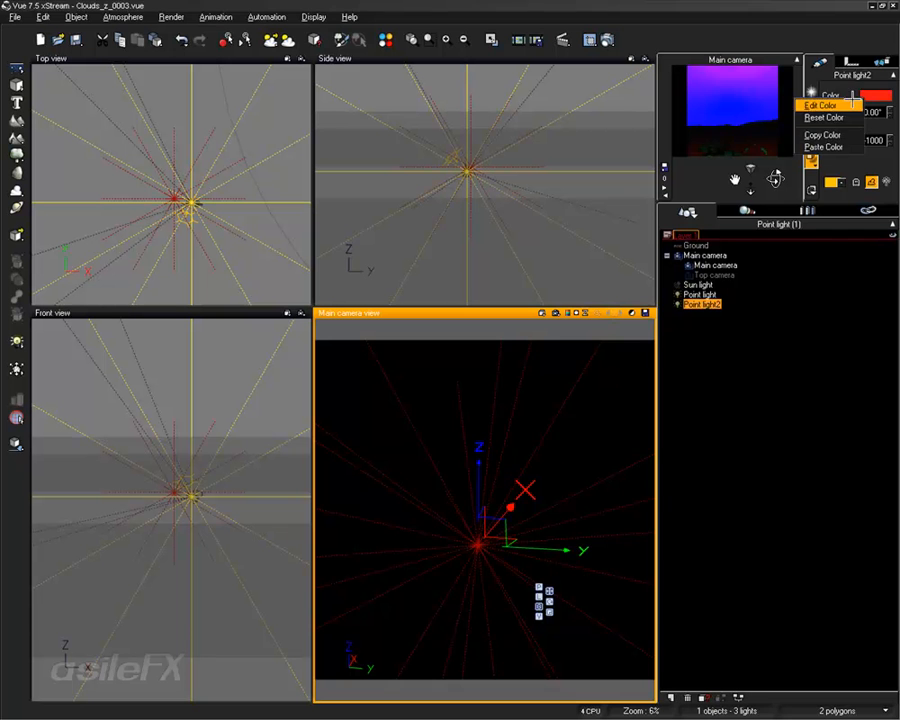
pyautogui.click(840, 104)
pyautogui.click(683, 397)
pyautogui.click(710, 548)
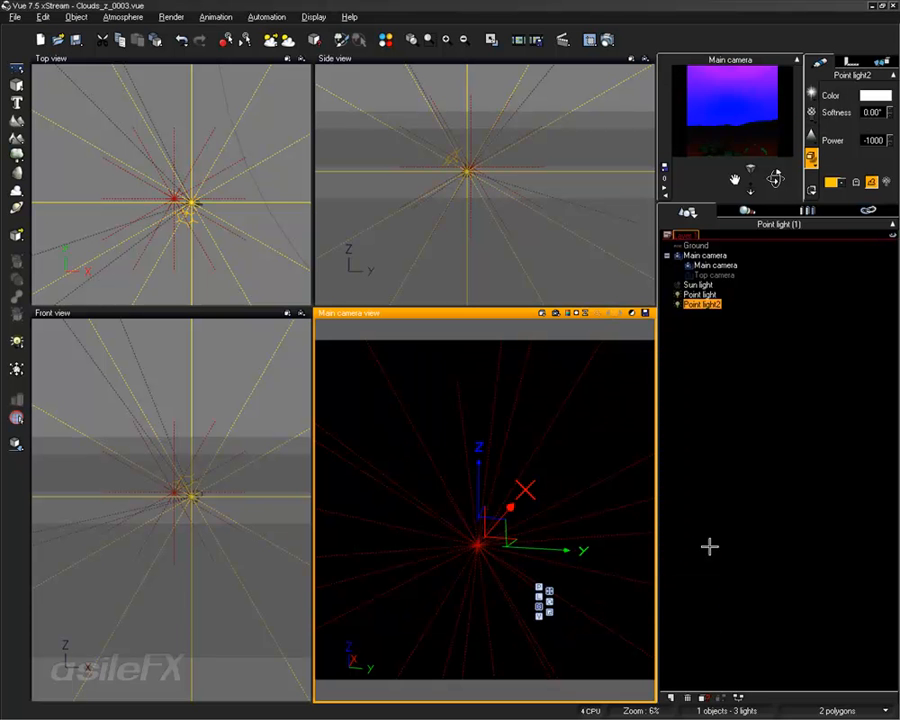